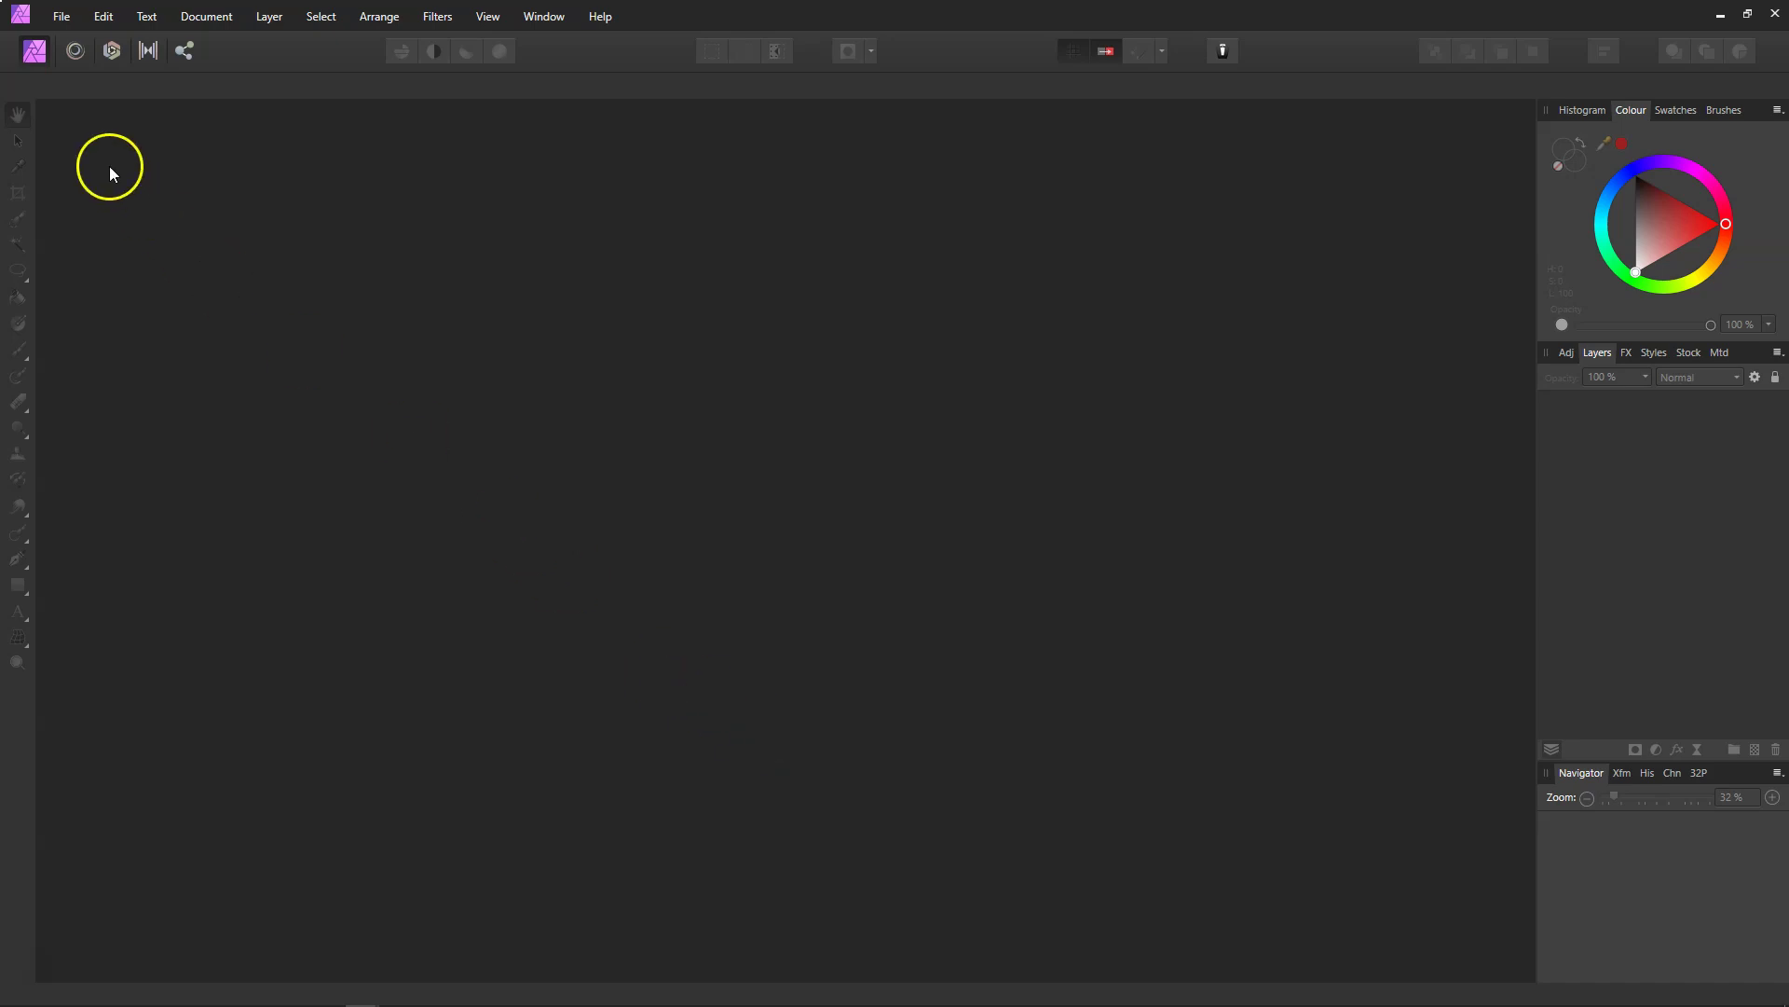
Create a new A4 landscape document at 297 × 210 mm and 300 DPI
{"action": "left_click", "coordinate": [65, 18]}
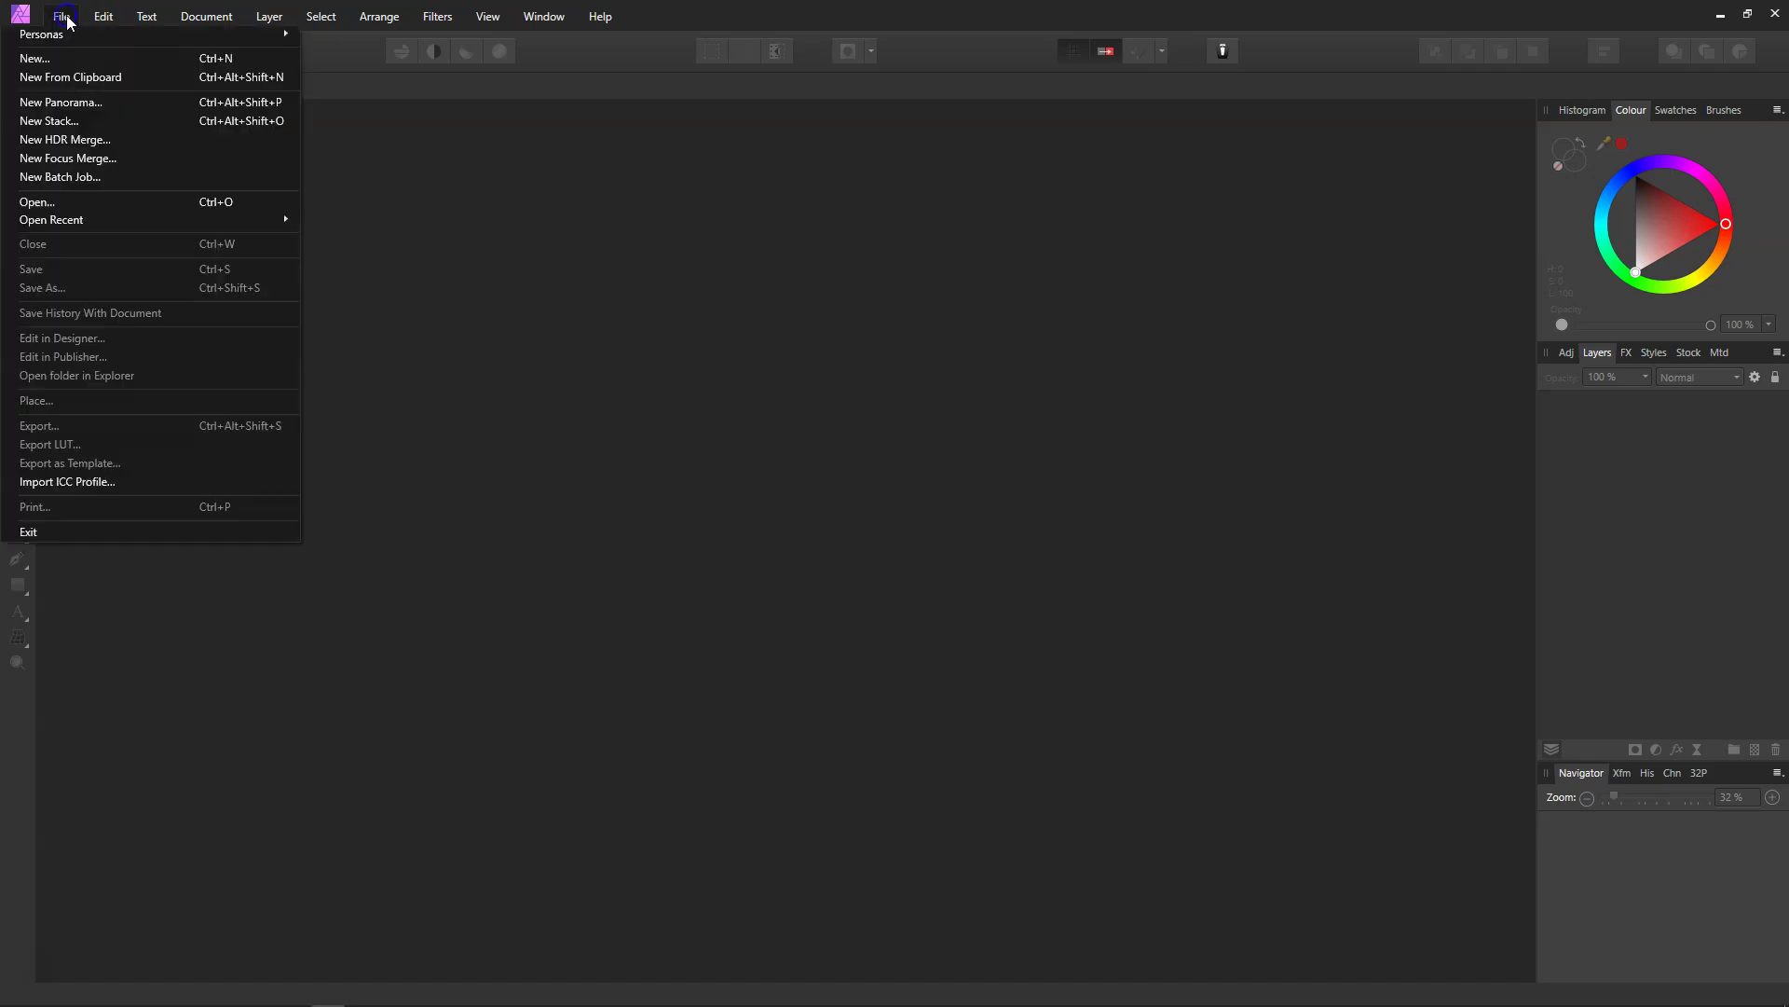
{"action": "left_click", "coordinate": [42, 60]}
{"action": "left_click", "coordinate": [751, 508]}
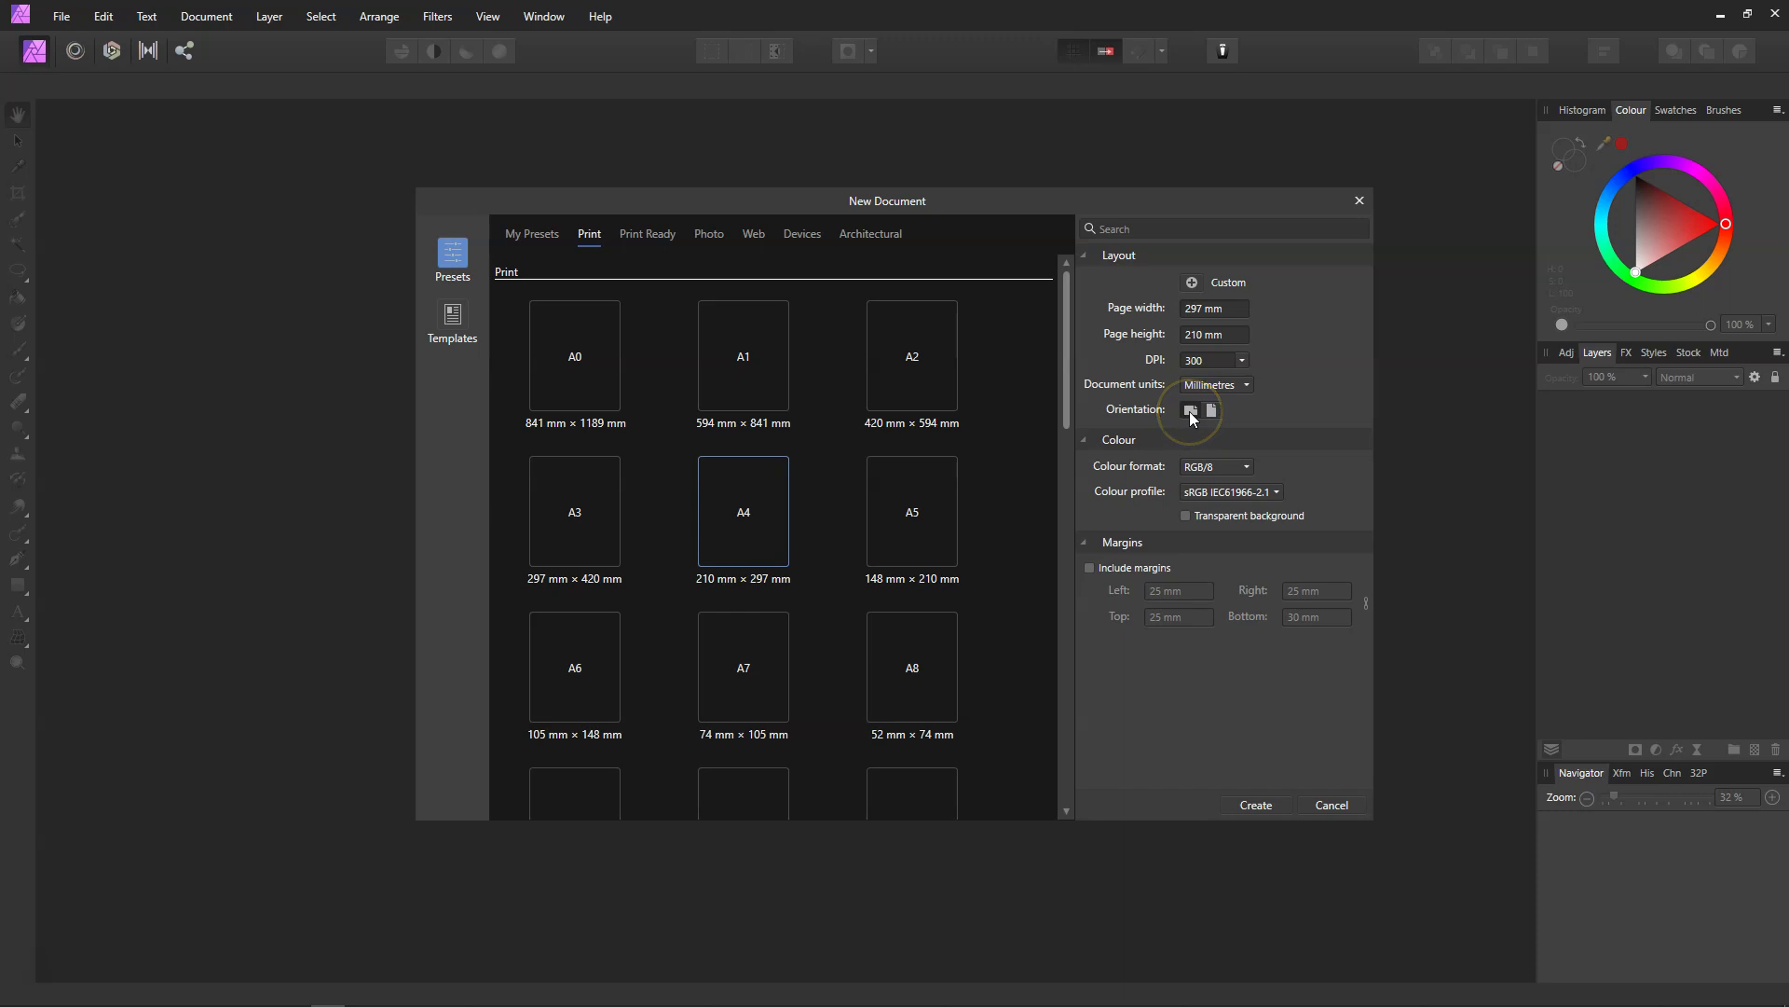
{"action": "left_click", "coordinate": [1251, 805]}
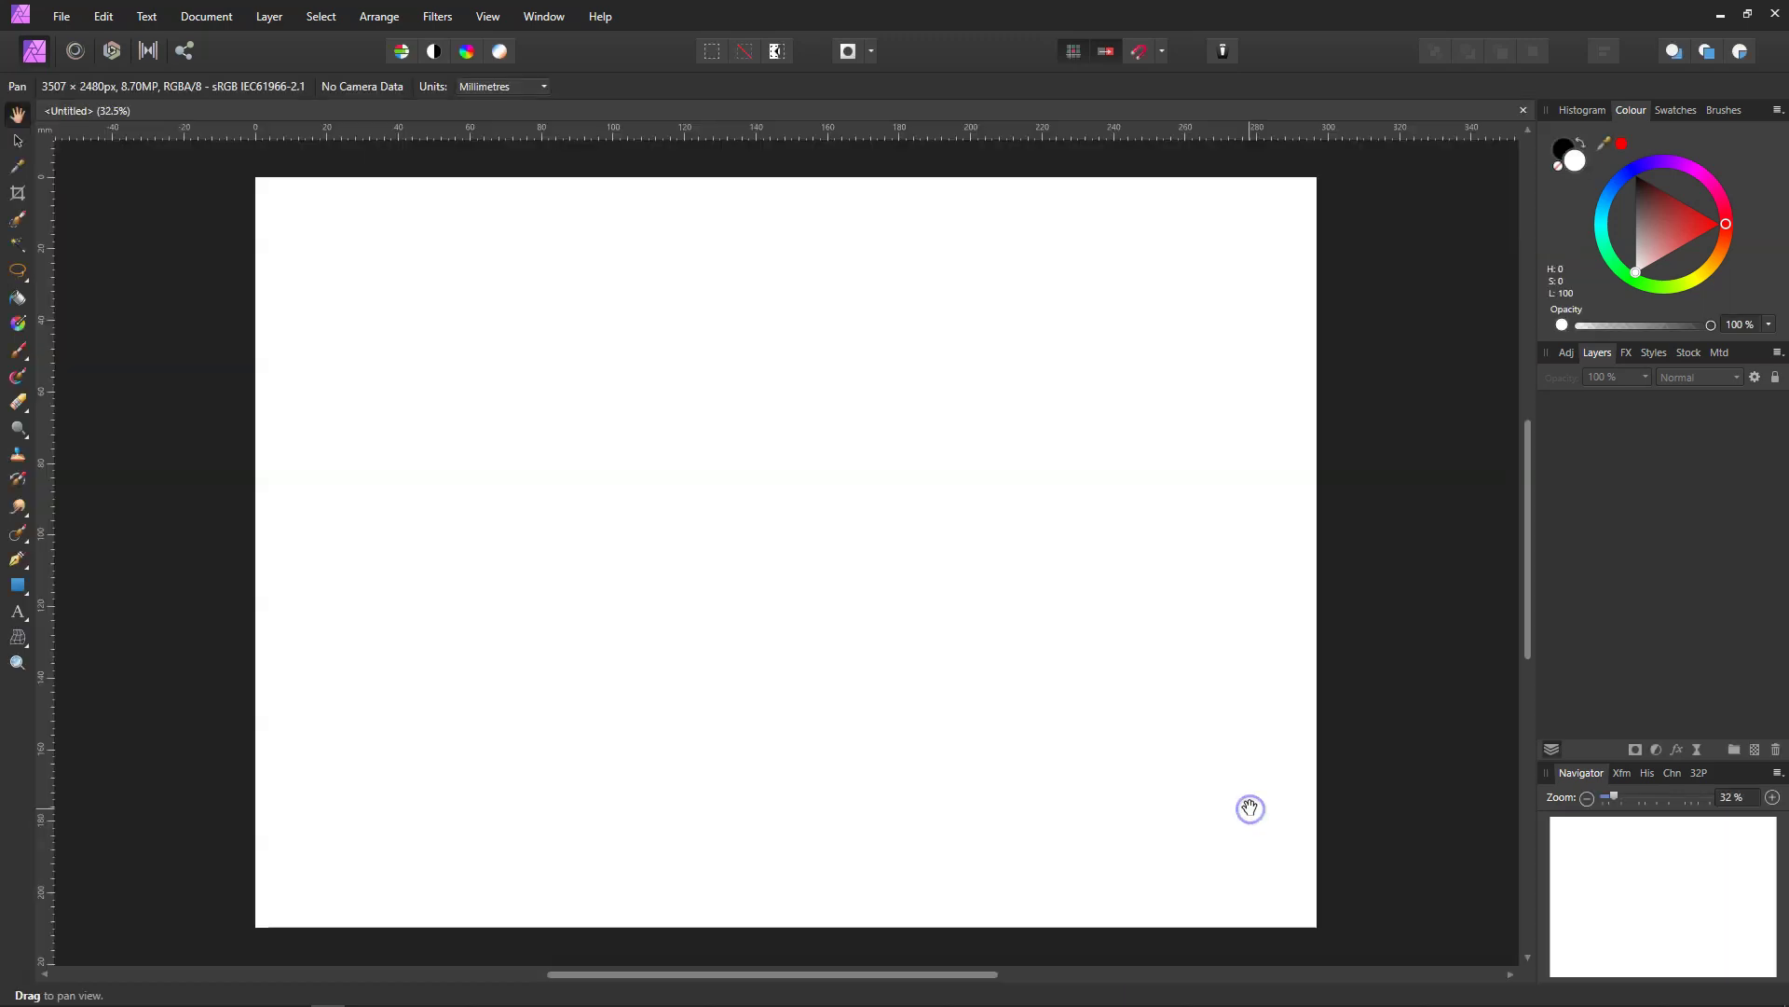
Type GRASS as 200 pt Arial Rounded MT Bold art text on the page
{"action": "left_click", "coordinate": [21, 614]}
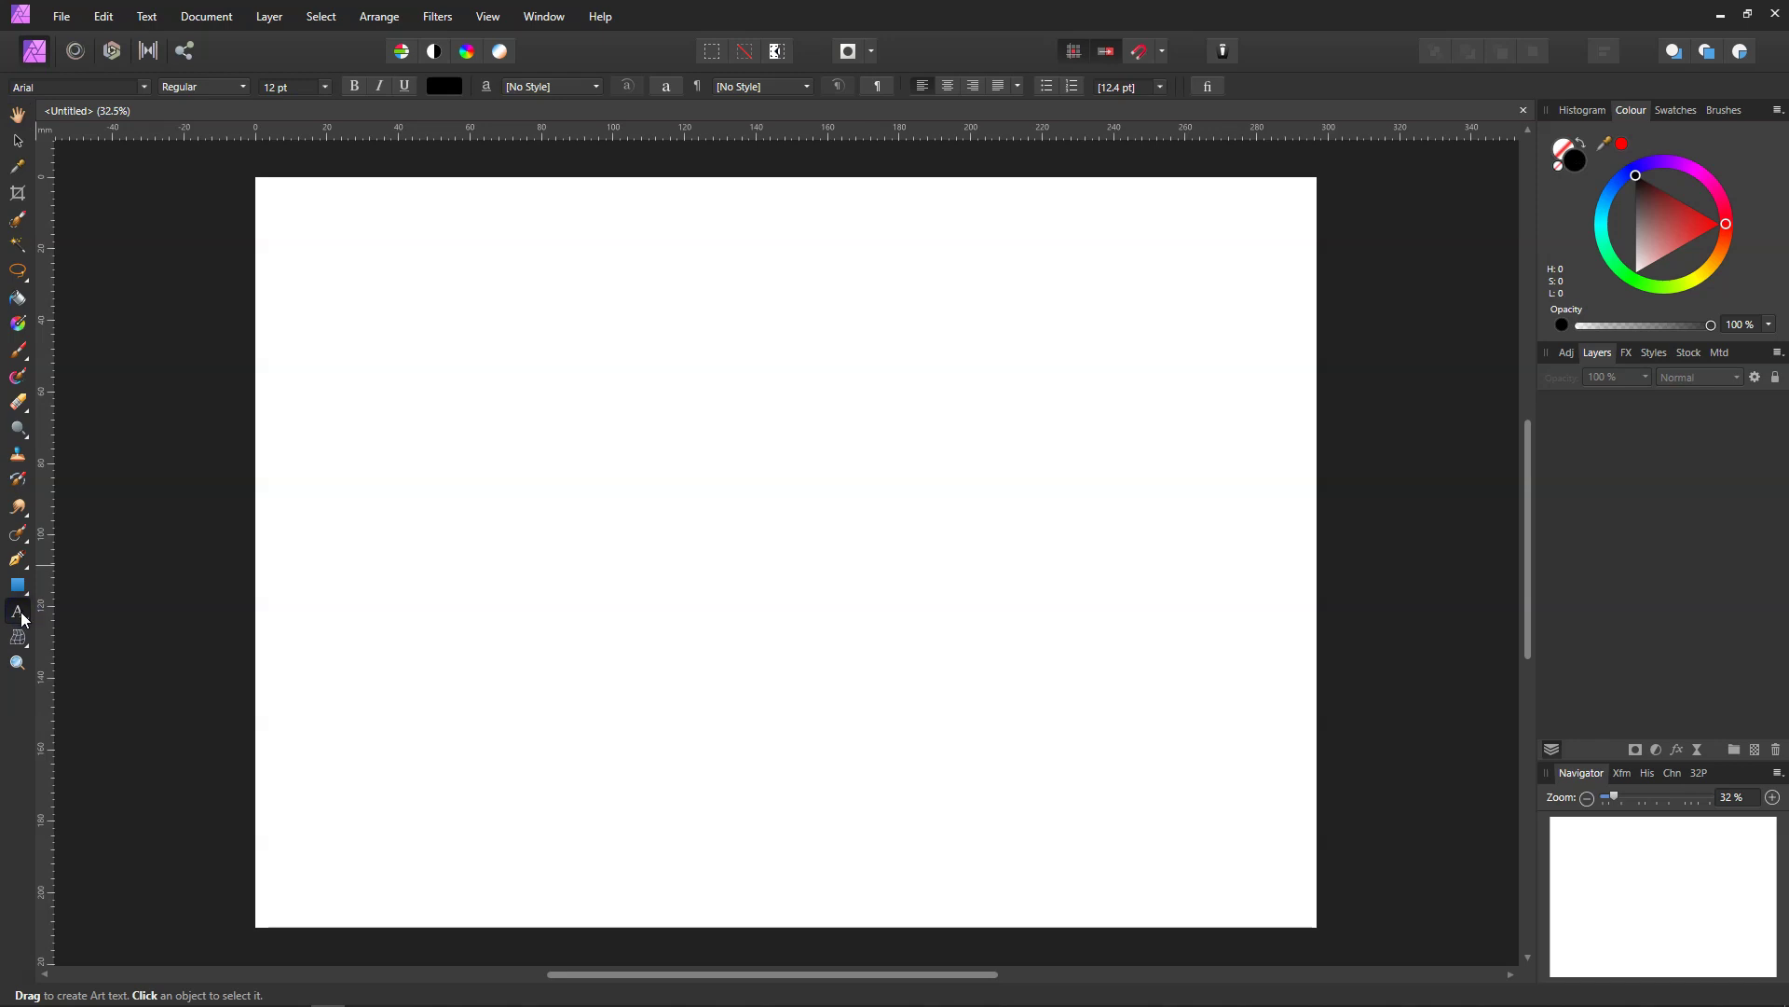
{"action": "left_click", "coordinate": [145, 85]}
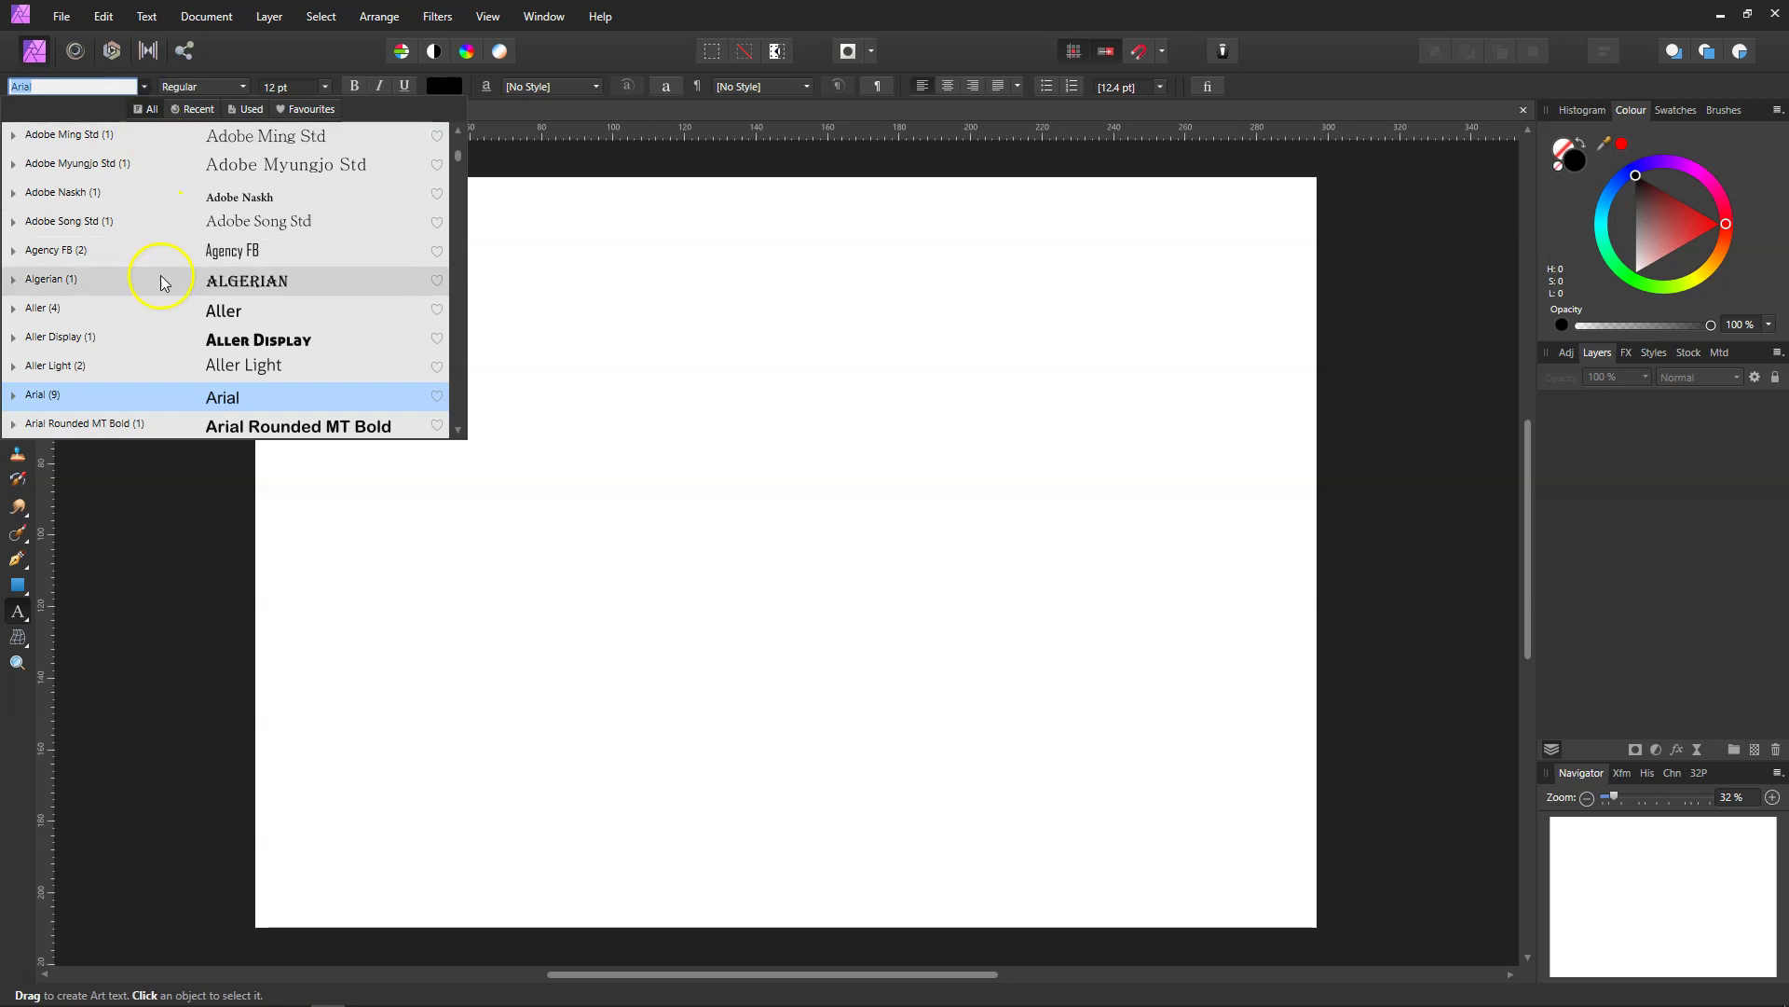
{"action": "left_click", "coordinate": [130, 428]}
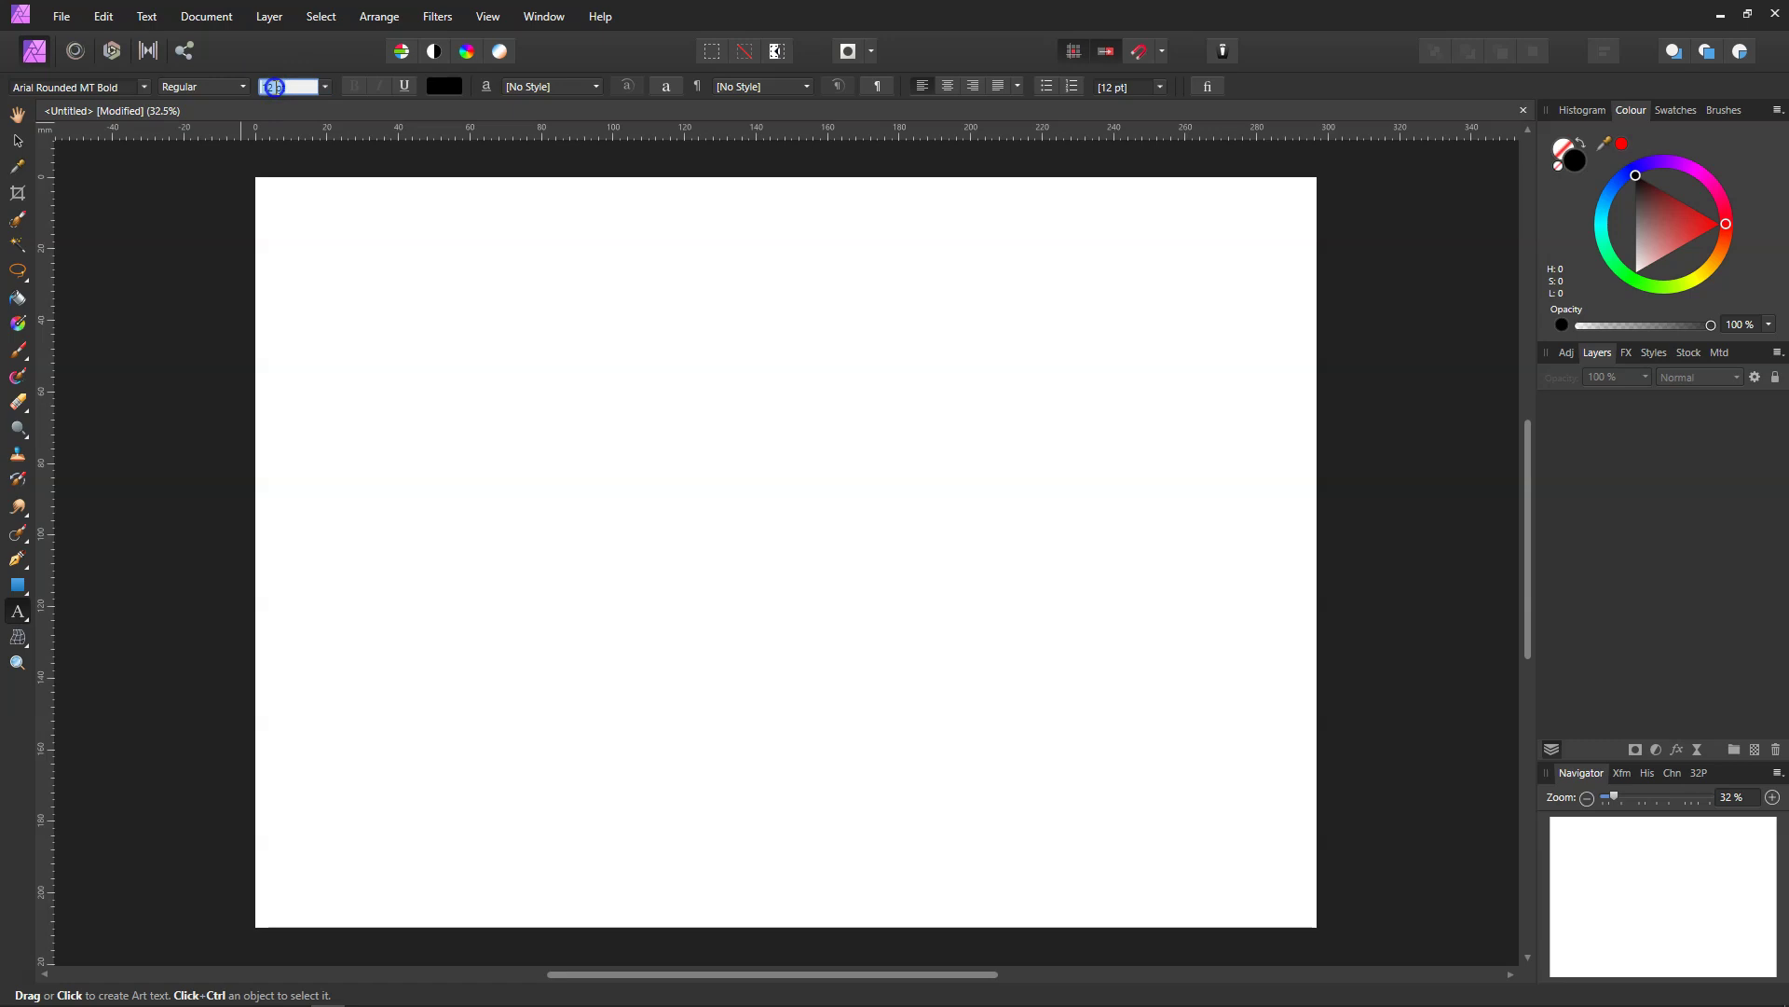
{"action": "left_click", "coordinate": [262, 88]}
{"action": "type", "text": "6"}
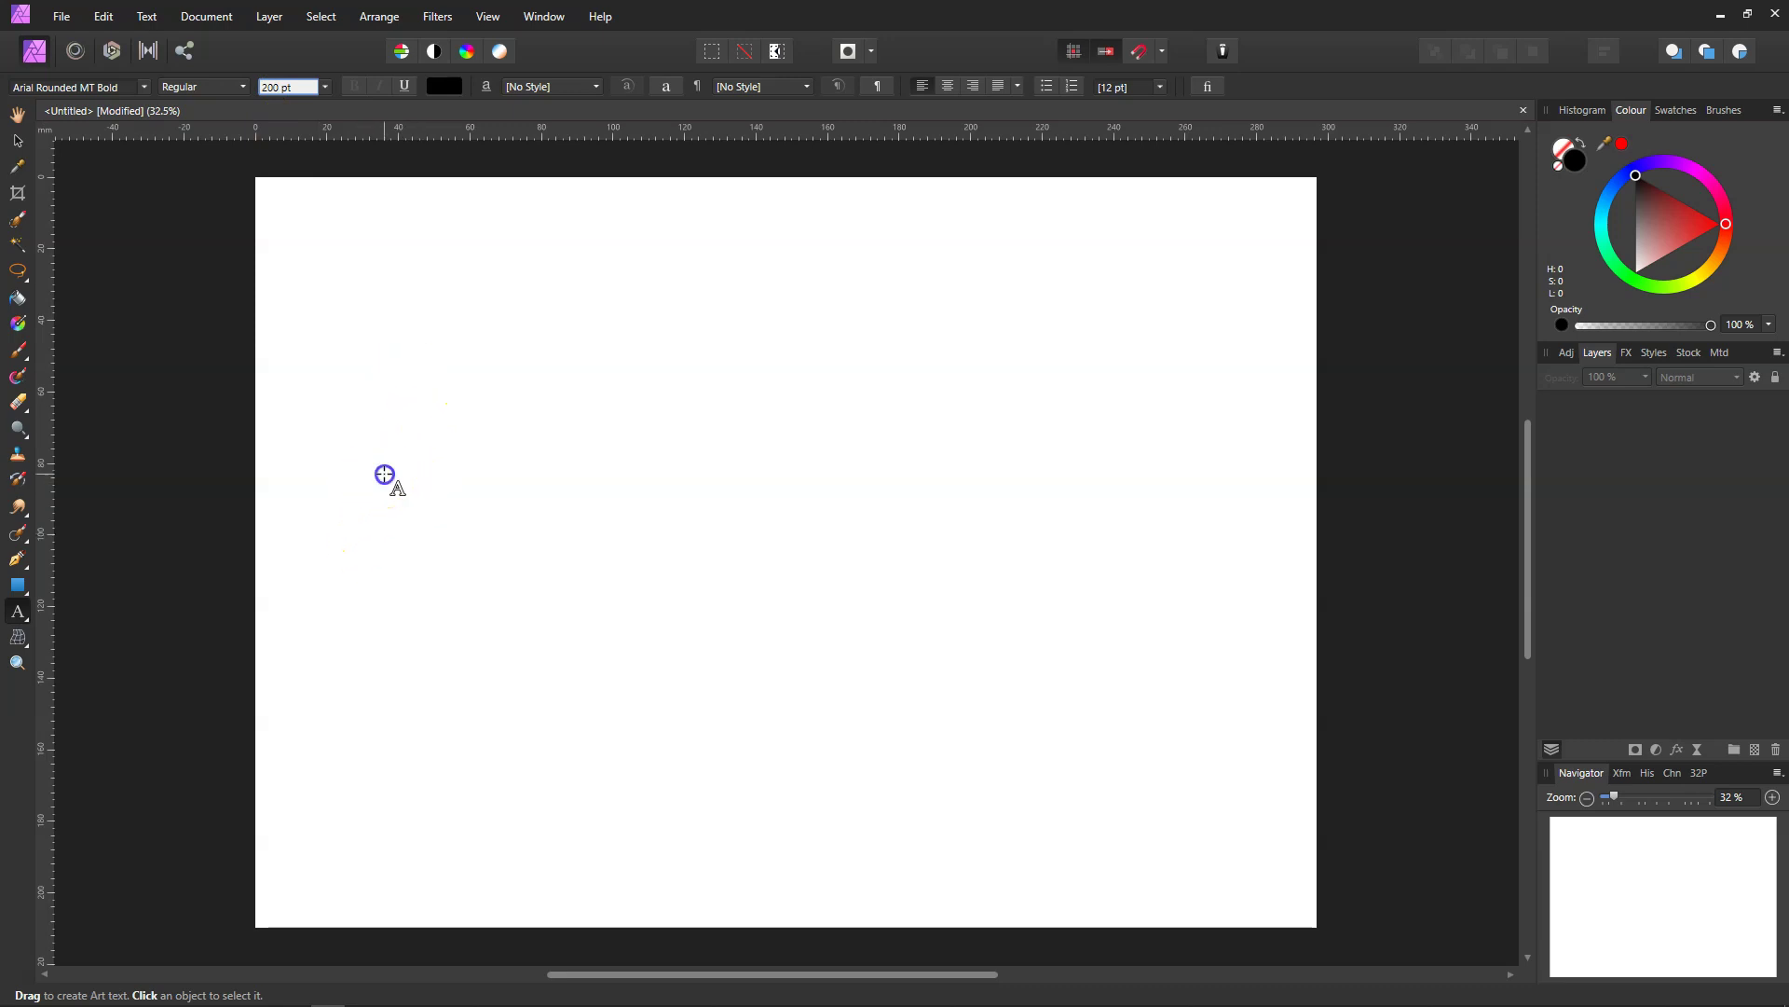
{"action": "left_click", "coordinate": [368, 528]}
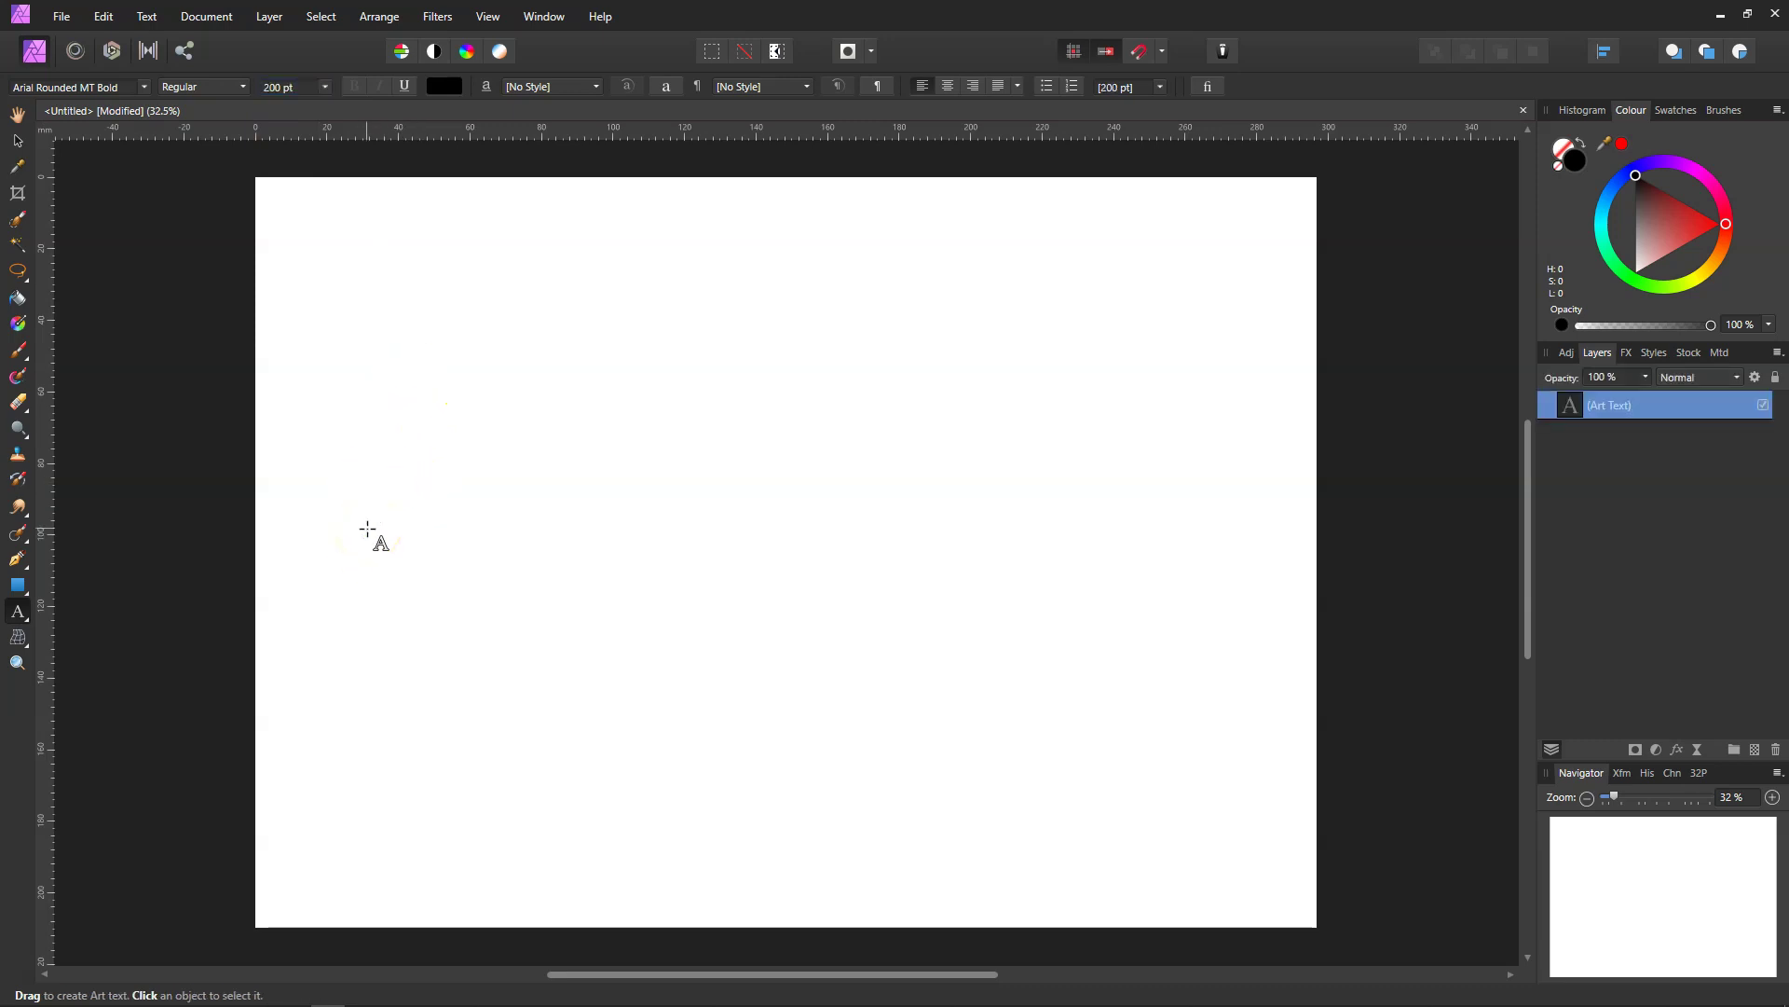
{"action": "type", "text": "GRASS"}
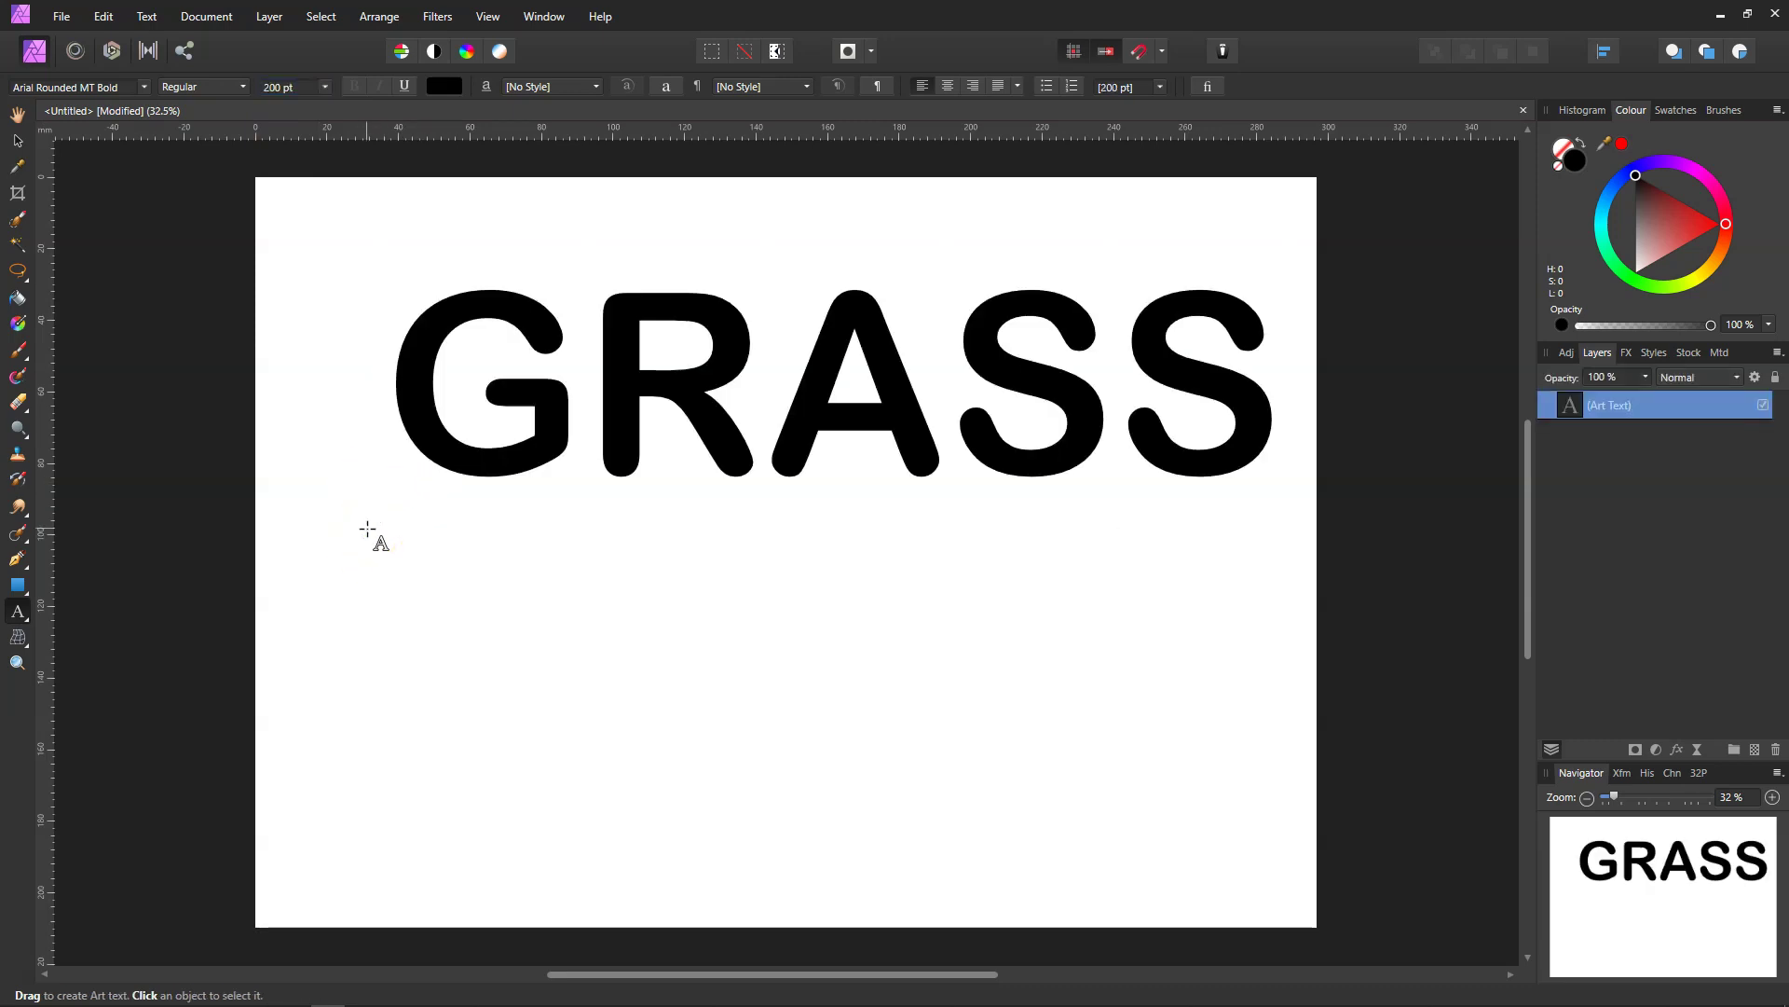
{"action": "key", "text": "Escape"}
Move the GRASS text down to the centre of the page and deselect it
{"action": "left_click", "coordinate": [17, 140]}
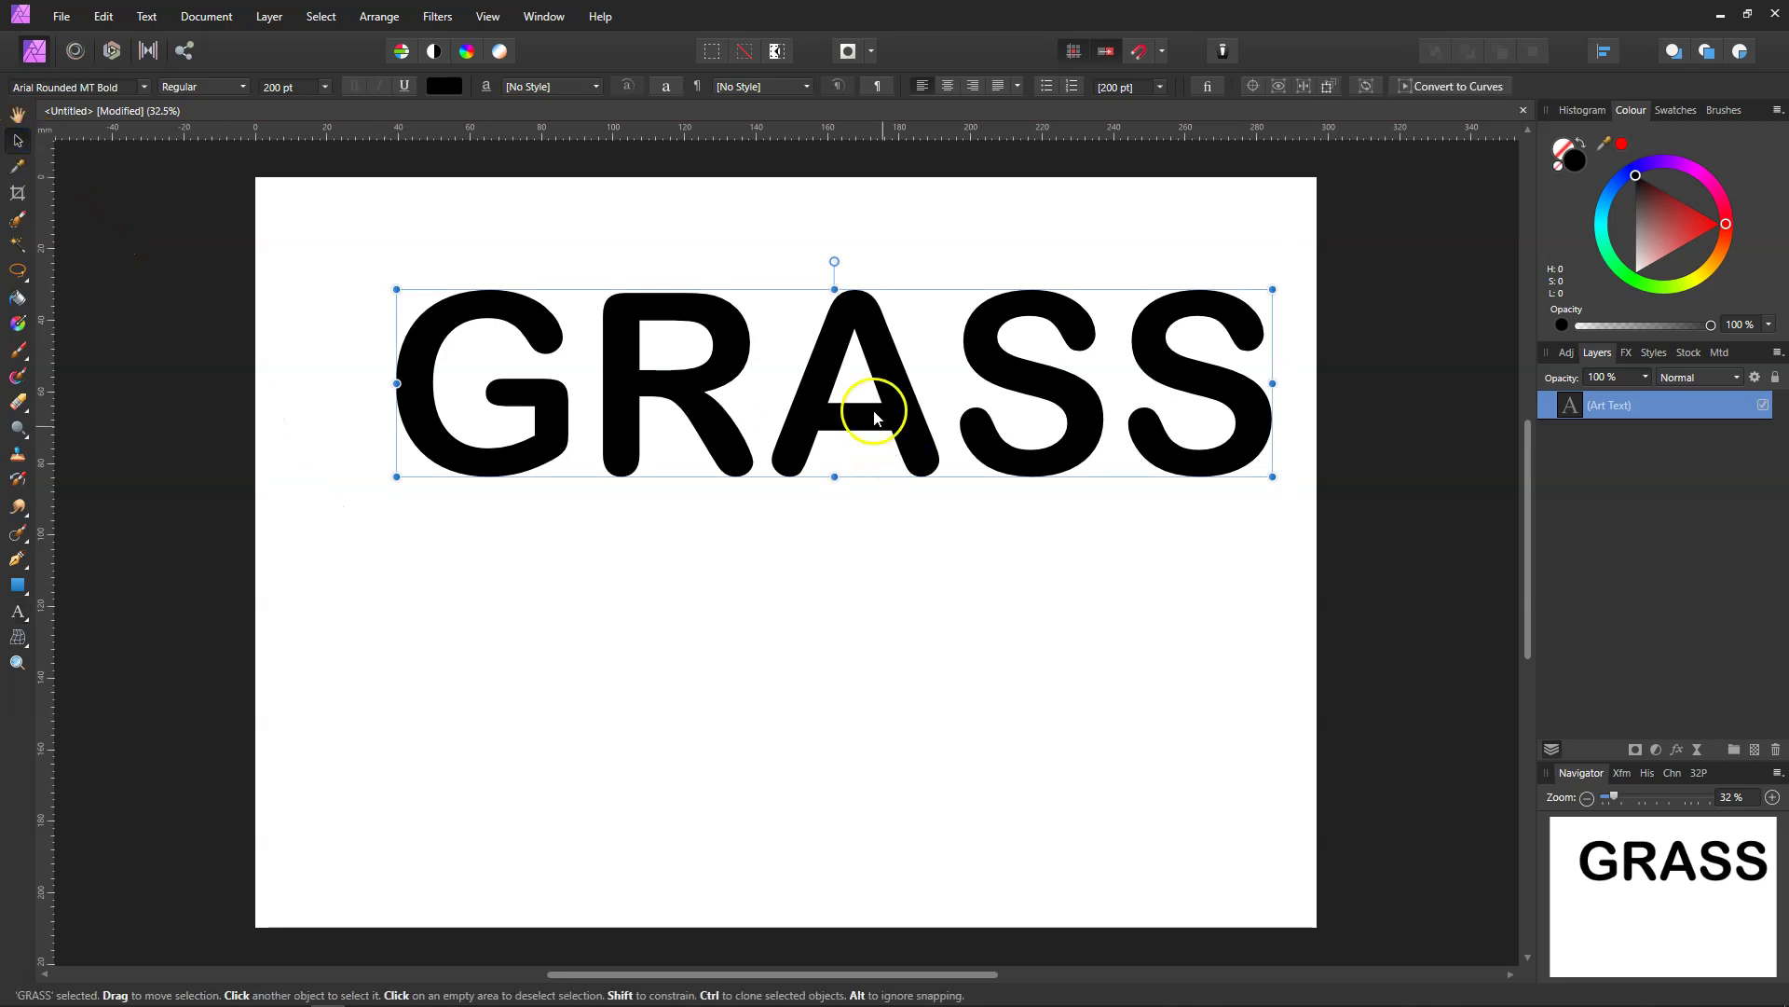
{"action": "left_click_drag", "start_coordinate": [829, 382], "coordinate": [782, 567]}
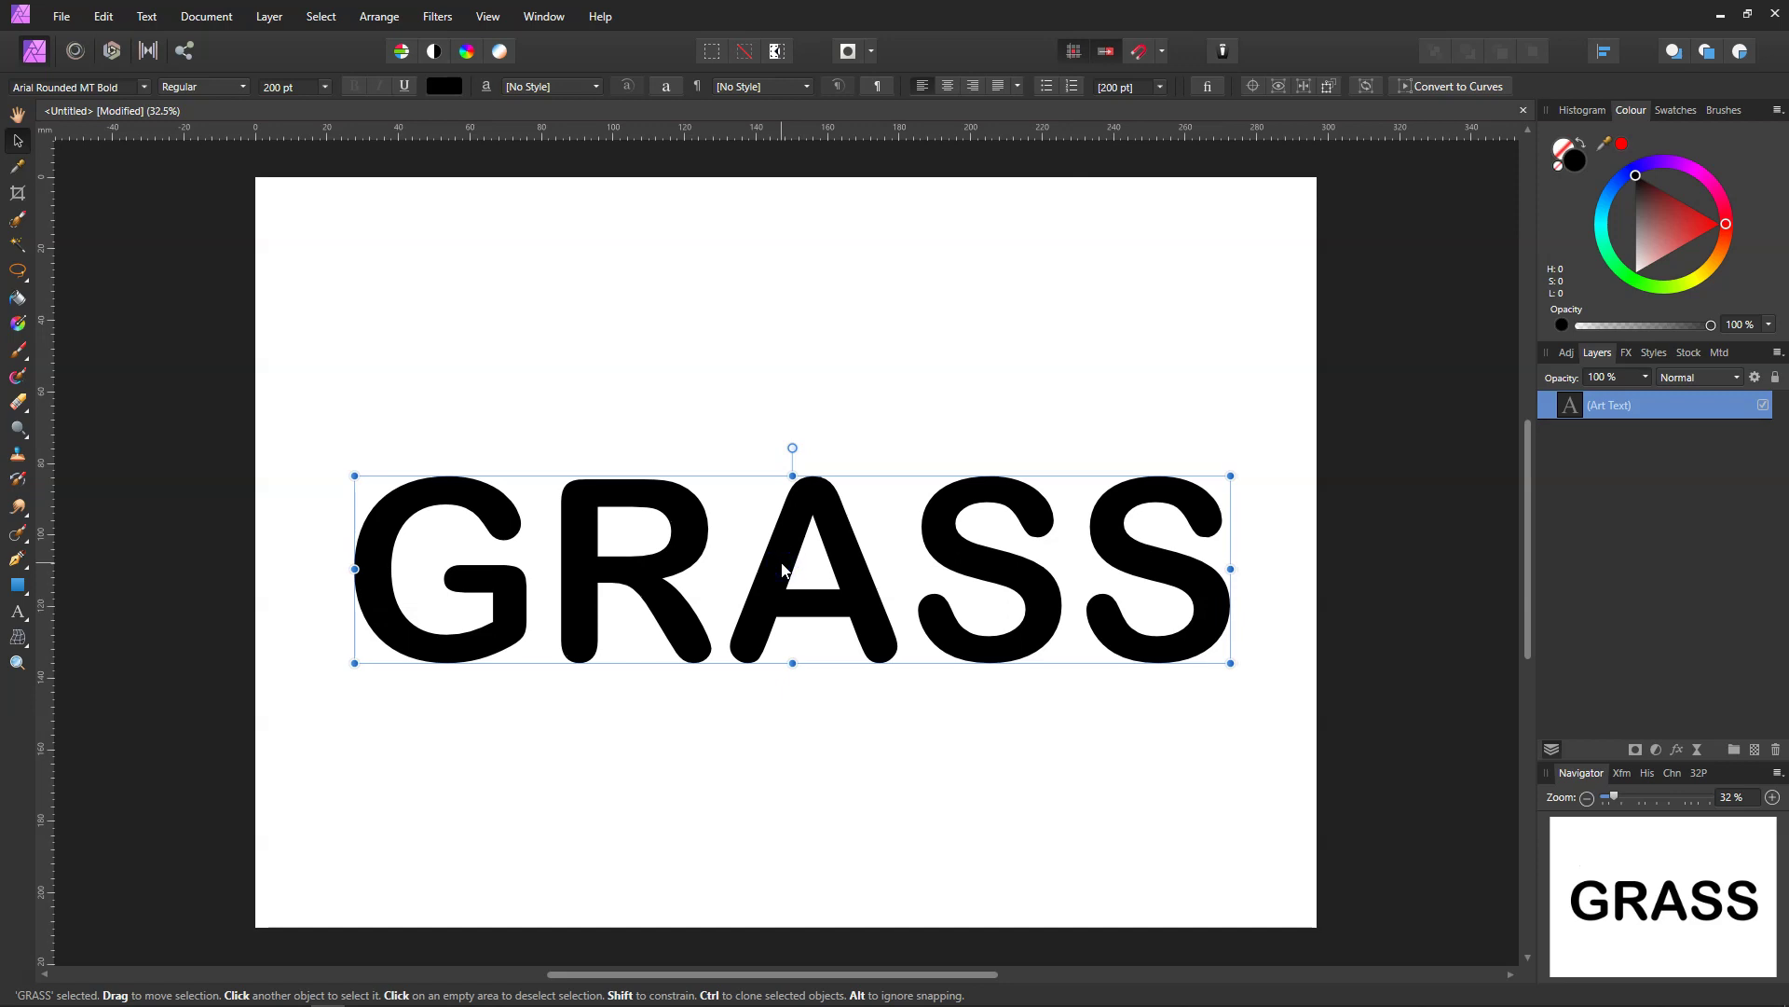
{"action": "left_click", "coordinate": [1202, 412]}
Place the meadow photo across the page and widen it to cover the GRASS lettering
{"action": "left_click", "coordinate": [349, 266]}
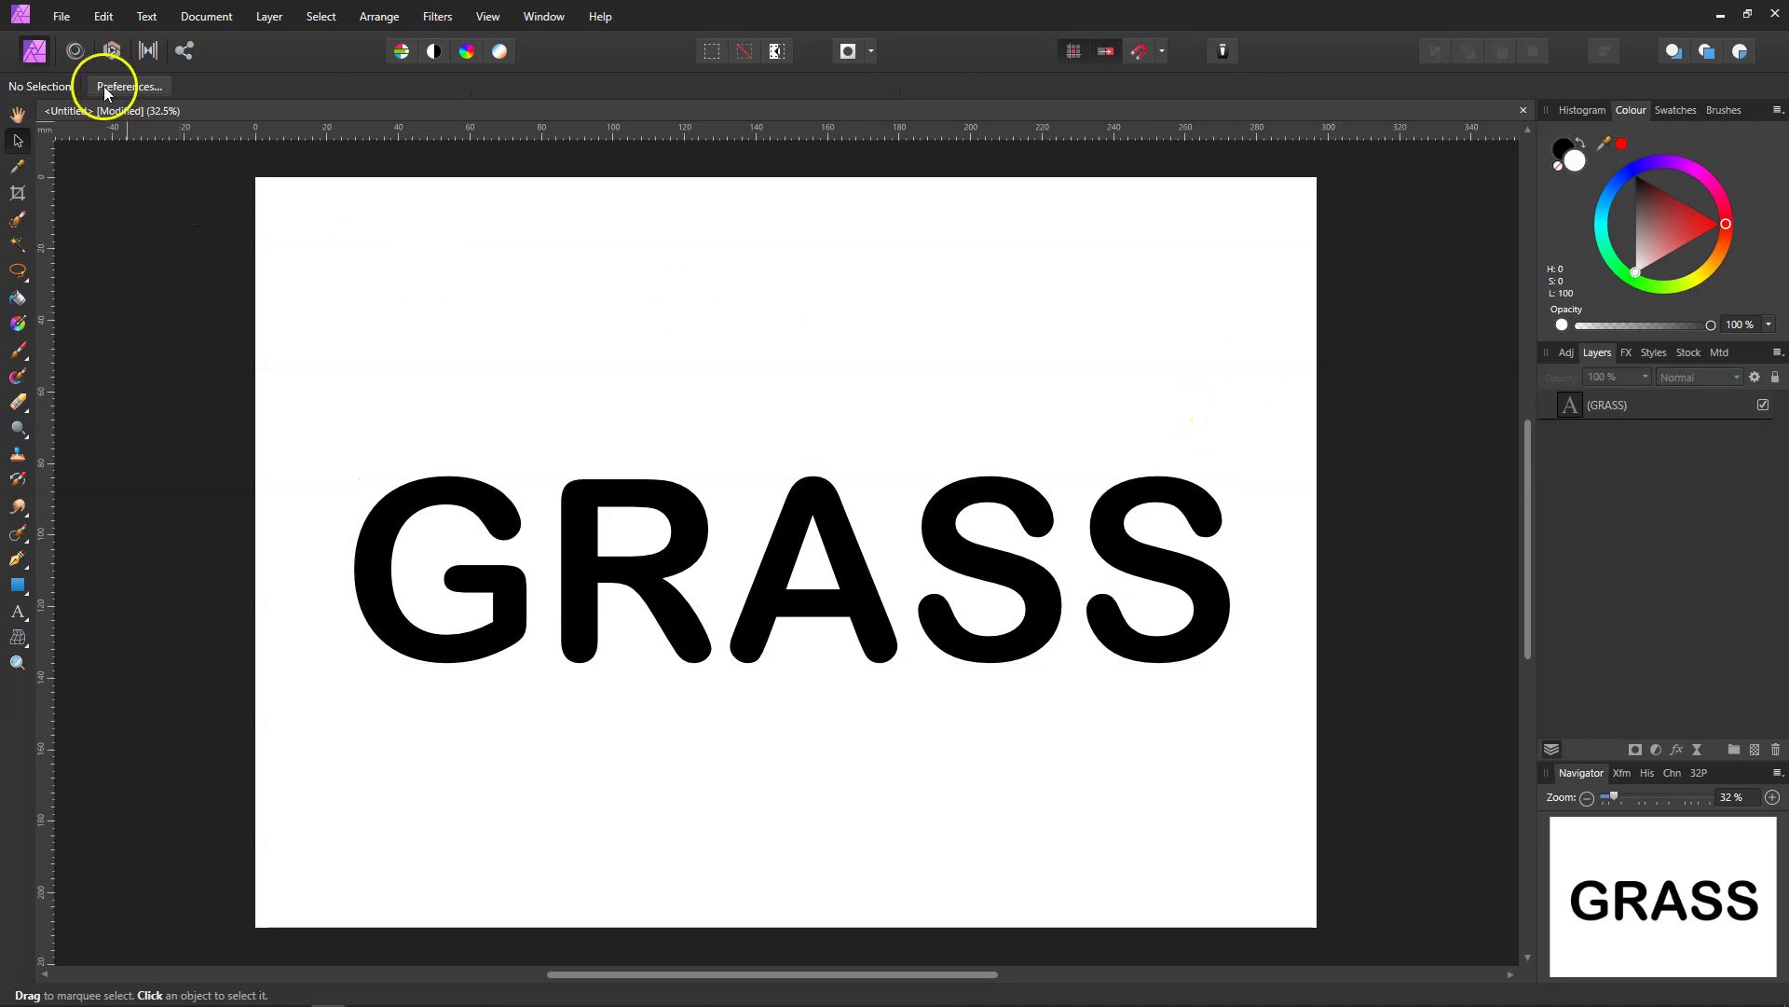
{"action": "left_click", "coordinate": [64, 21]}
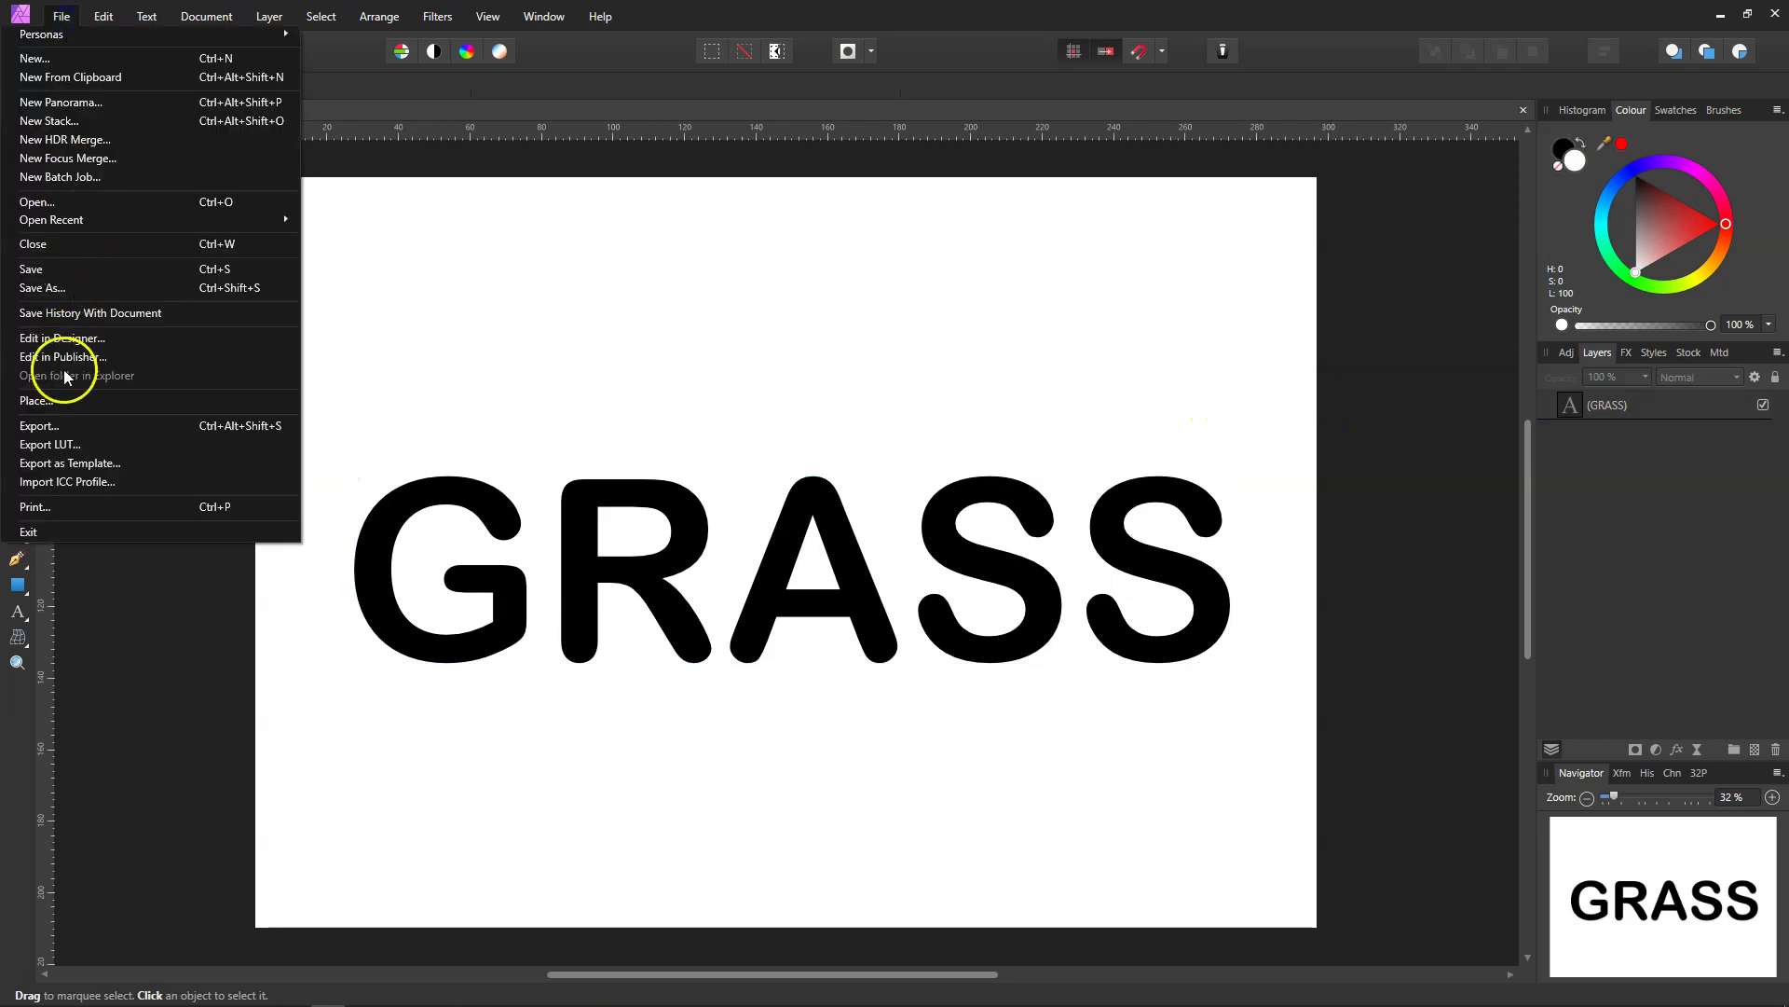
{"action": "left_click", "coordinate": [60, 402]}
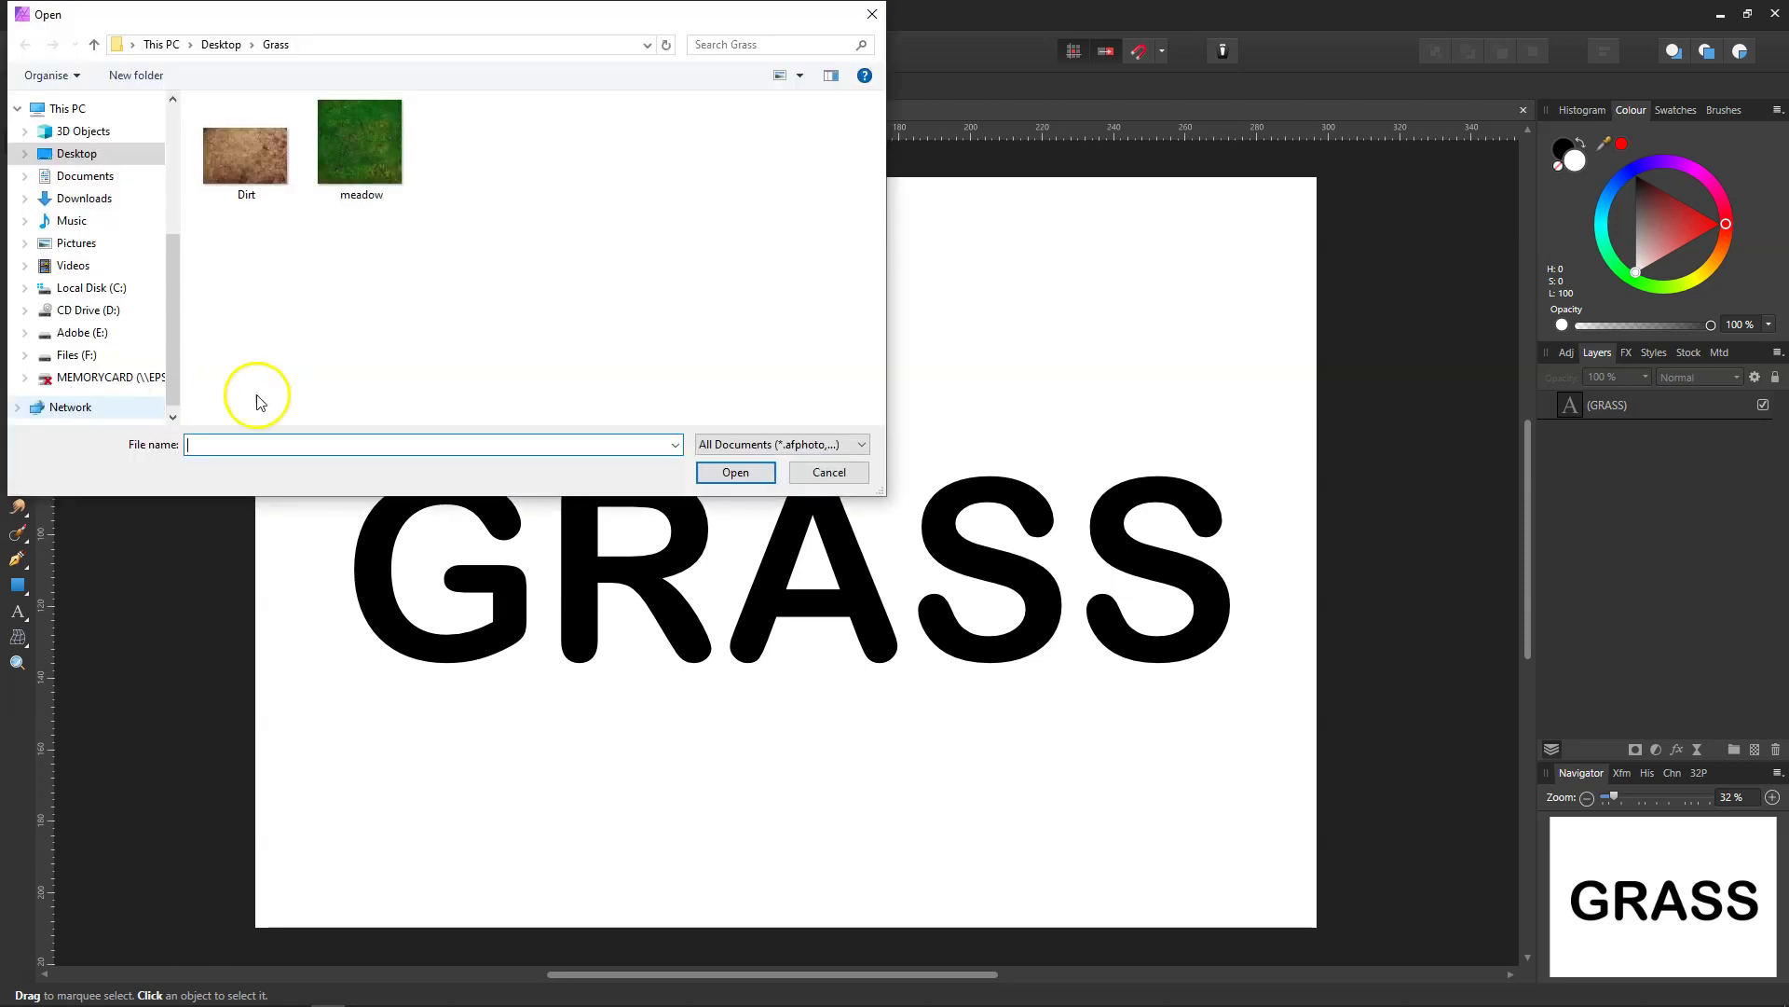
{"action": "left_click", "coordinate": [362, 140]}
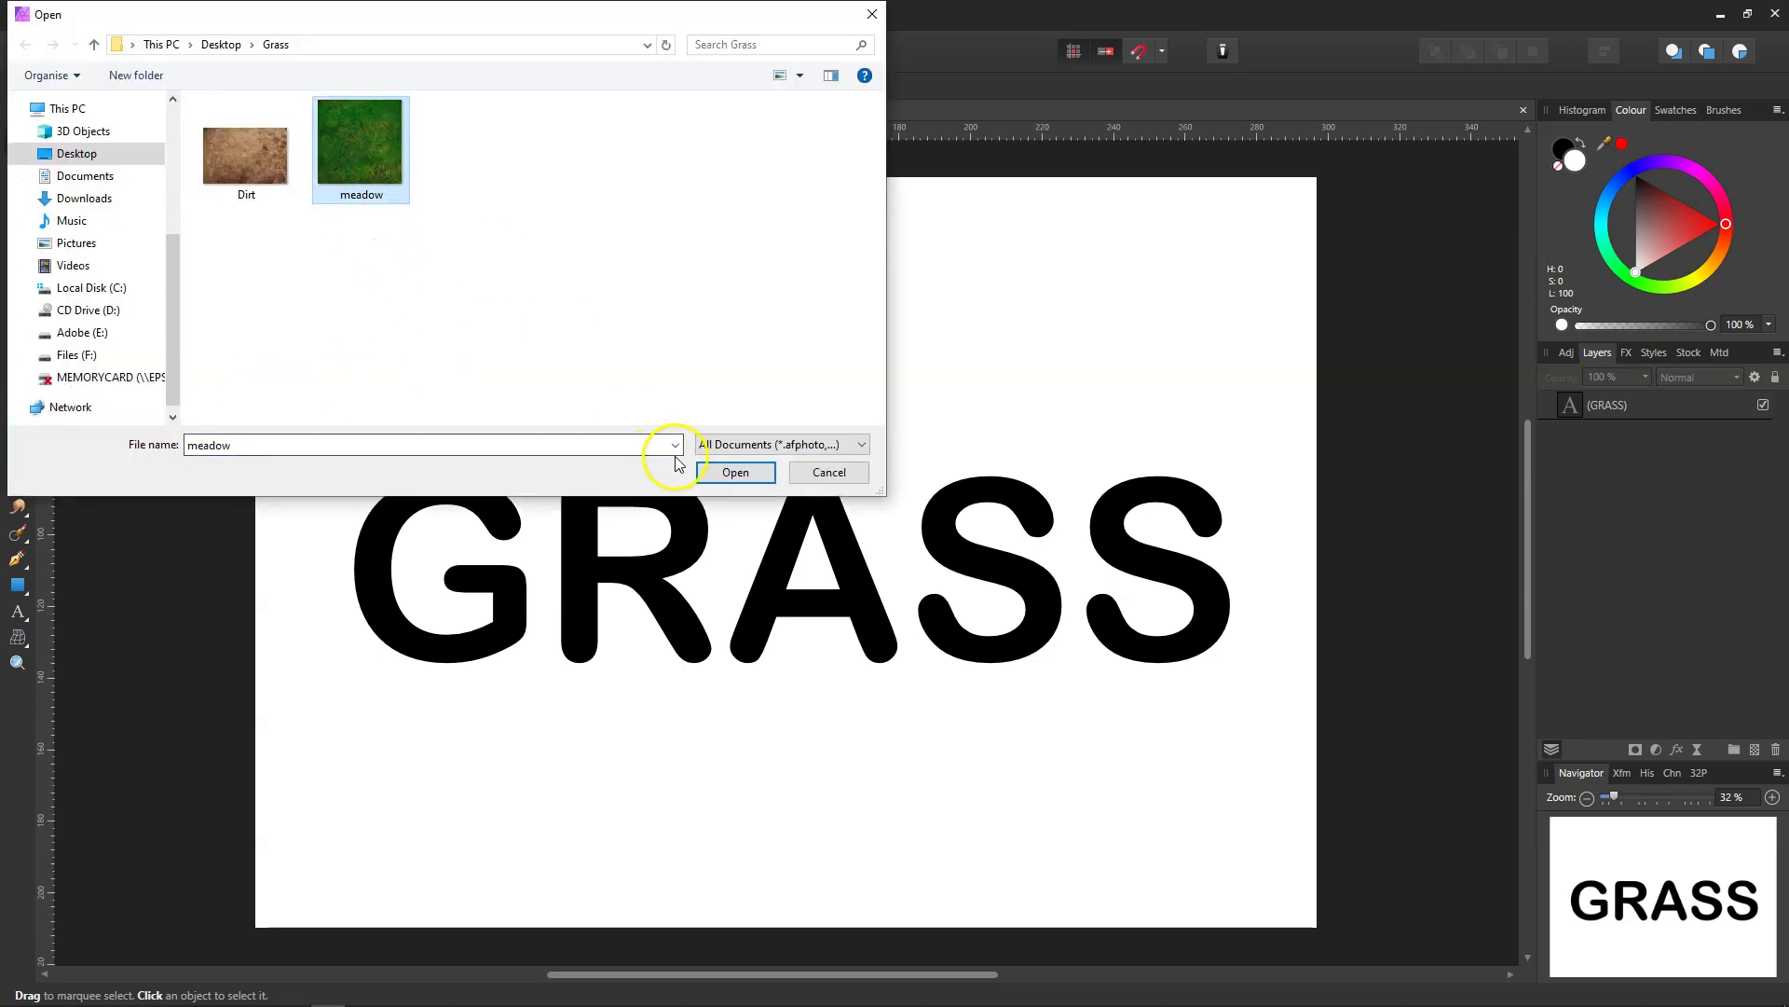
{"action": "left_click", "coordinate": [730, 473]}
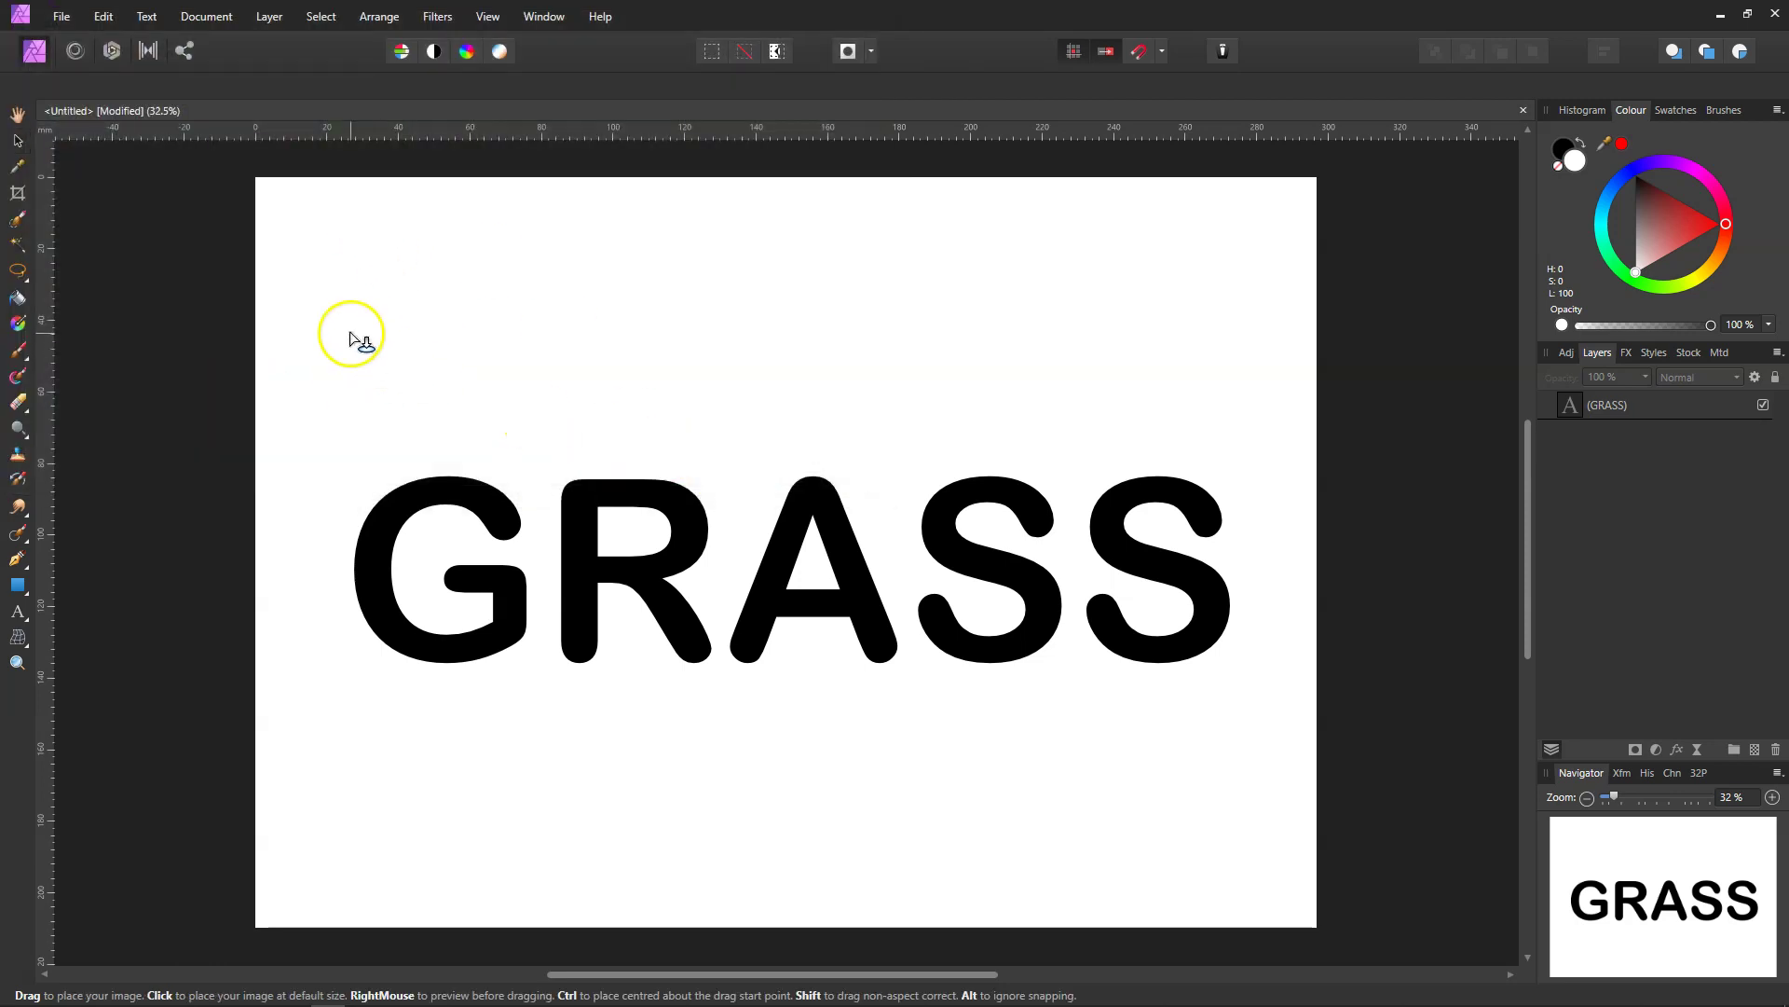
{"action": "left_click_drag", "start_coordinate": [352, 335], "coordinate": [856, 841]}
{"action": "left_click_drag", "start_coordinate": [855, 586], "coordinate": [1263, 585]}
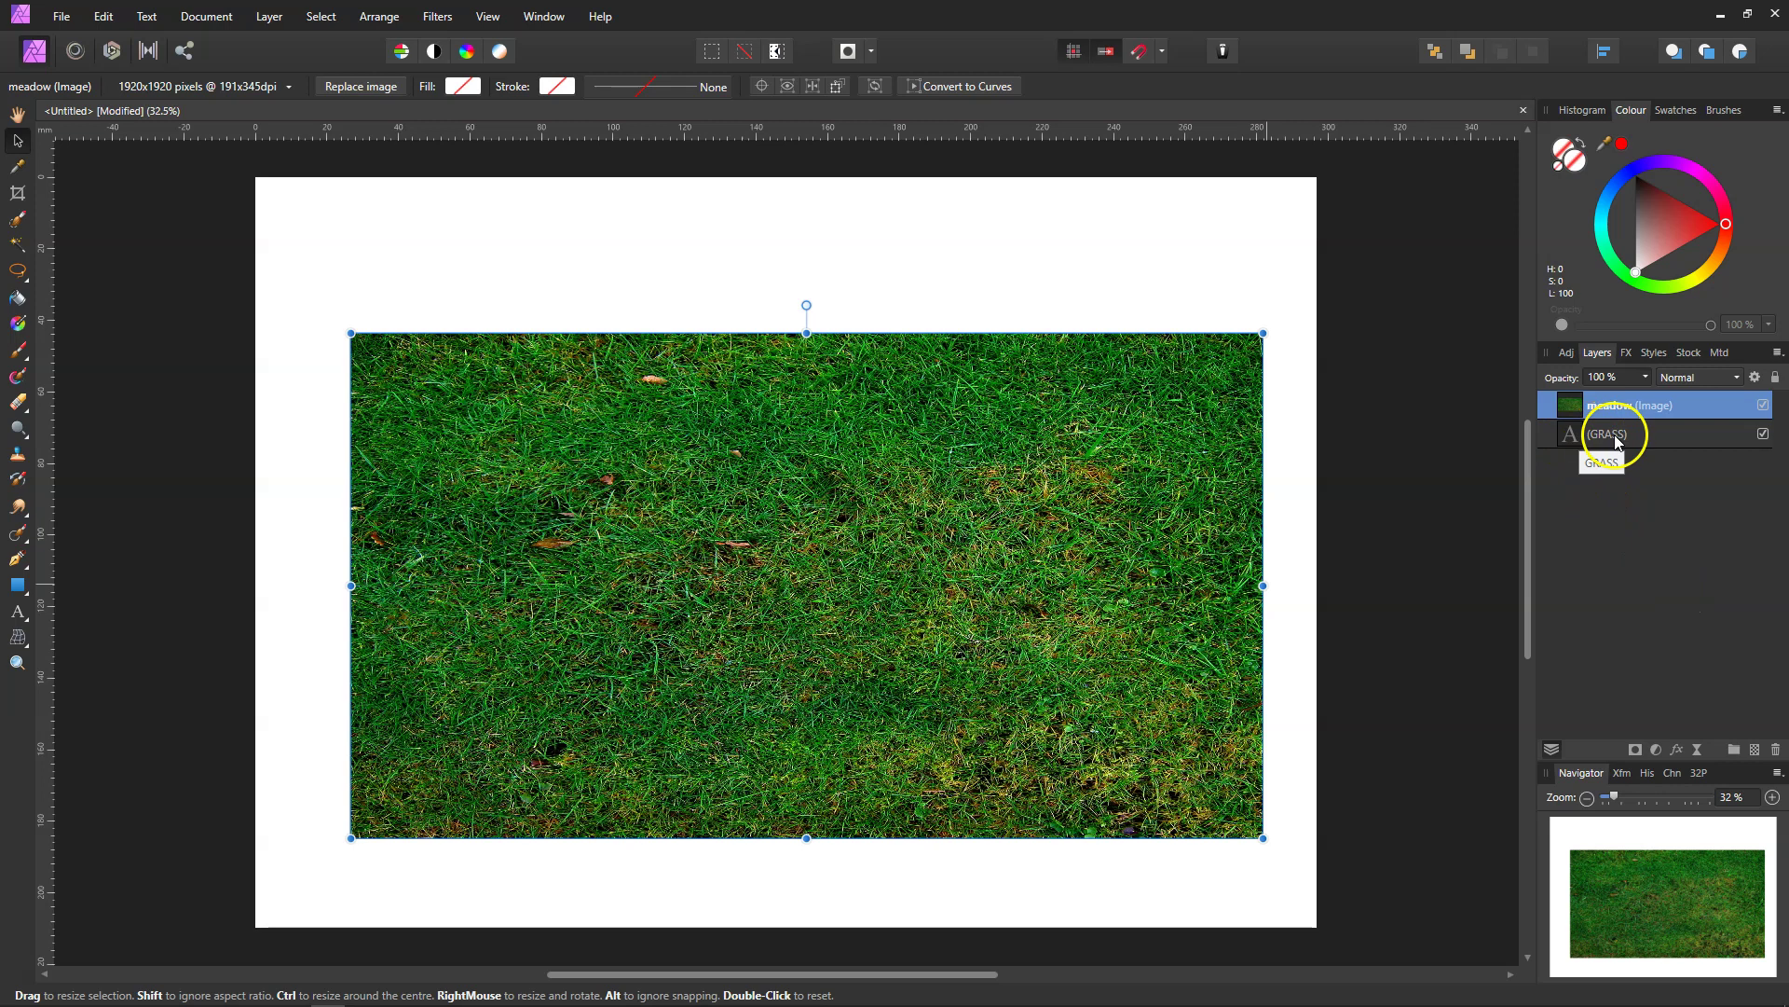
Mask the meadow photo to the GRASS text so grass shows only inside the letters
{"action": "left_click", "coordinate": [1569, 435], "text": "ctrl"}
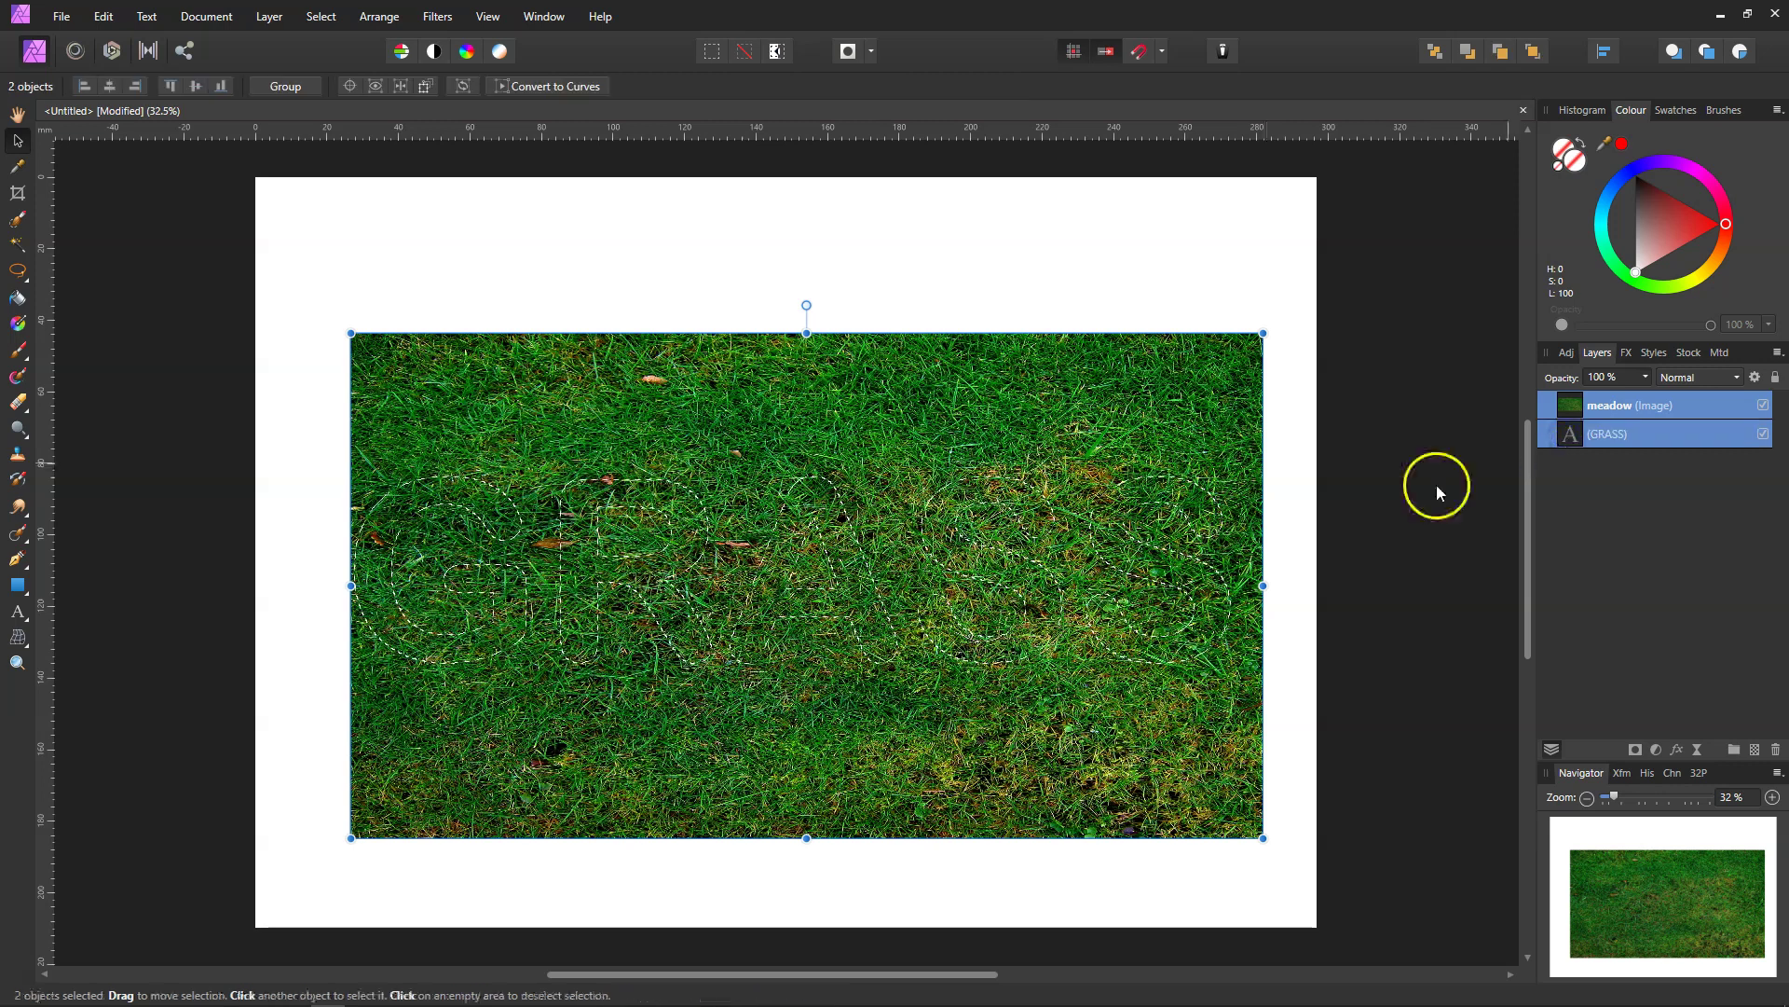
{"action": "left_click", "coordinate": [1640, 413]}
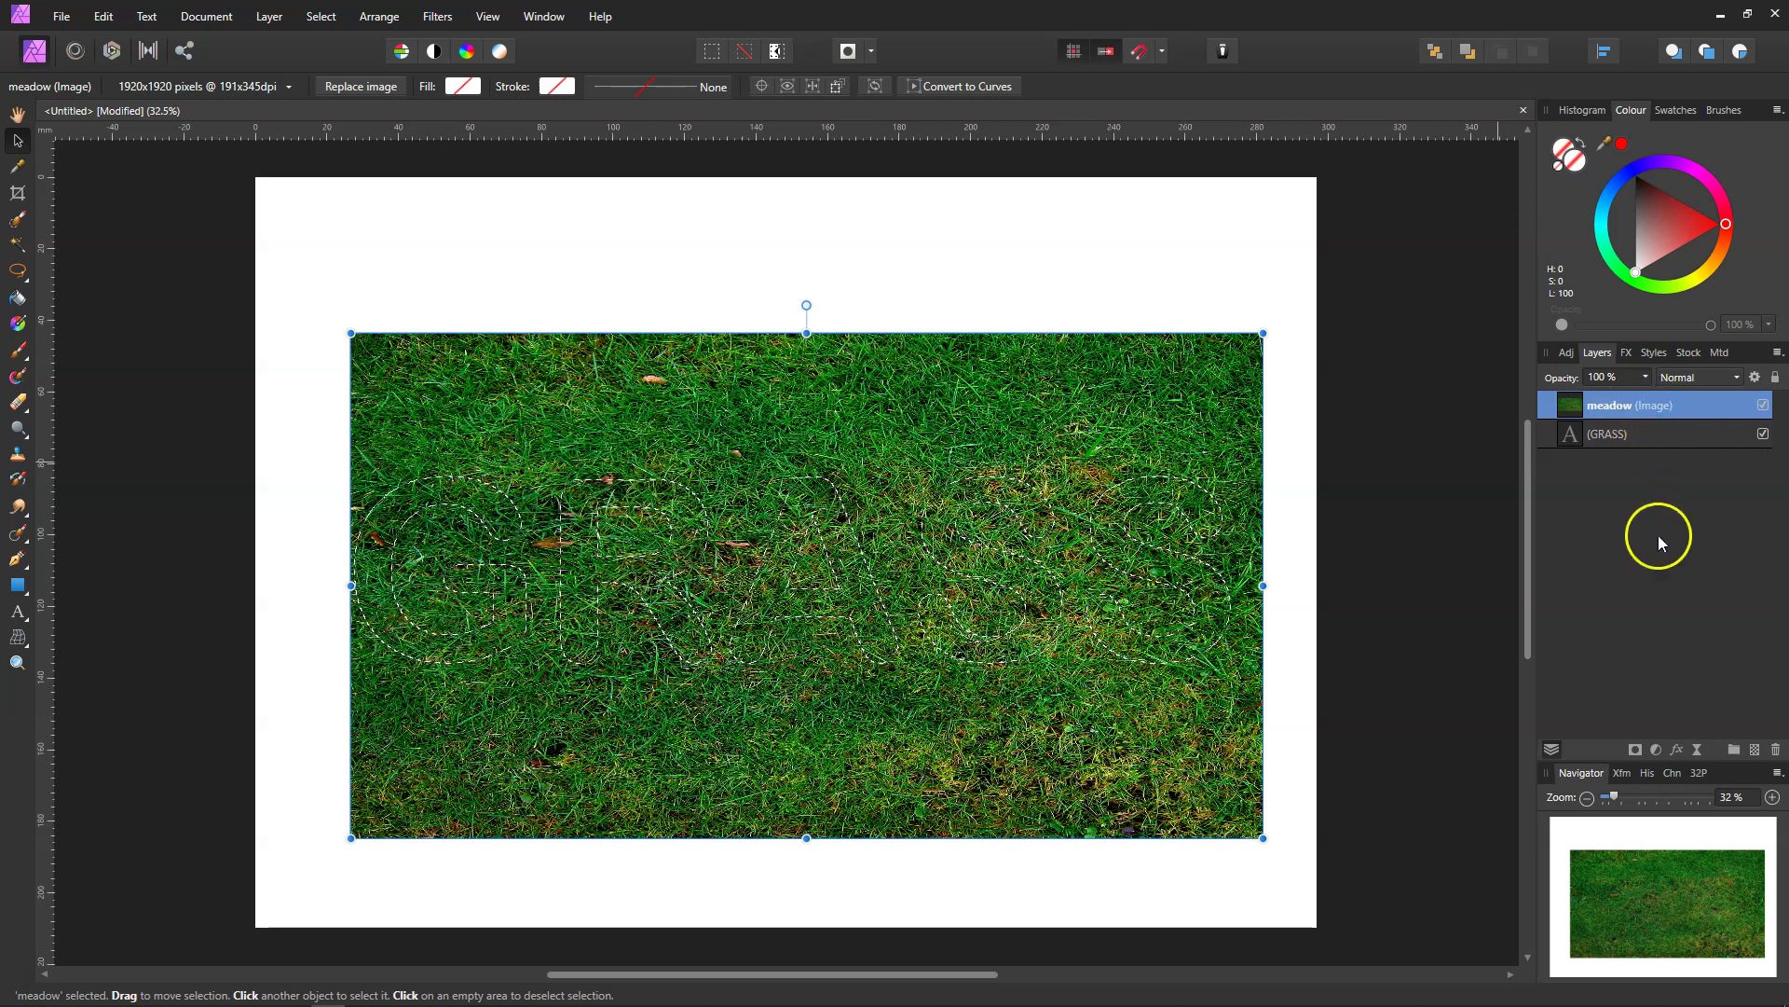
{"action": "left_click", "coordinate": [1636, 752]}
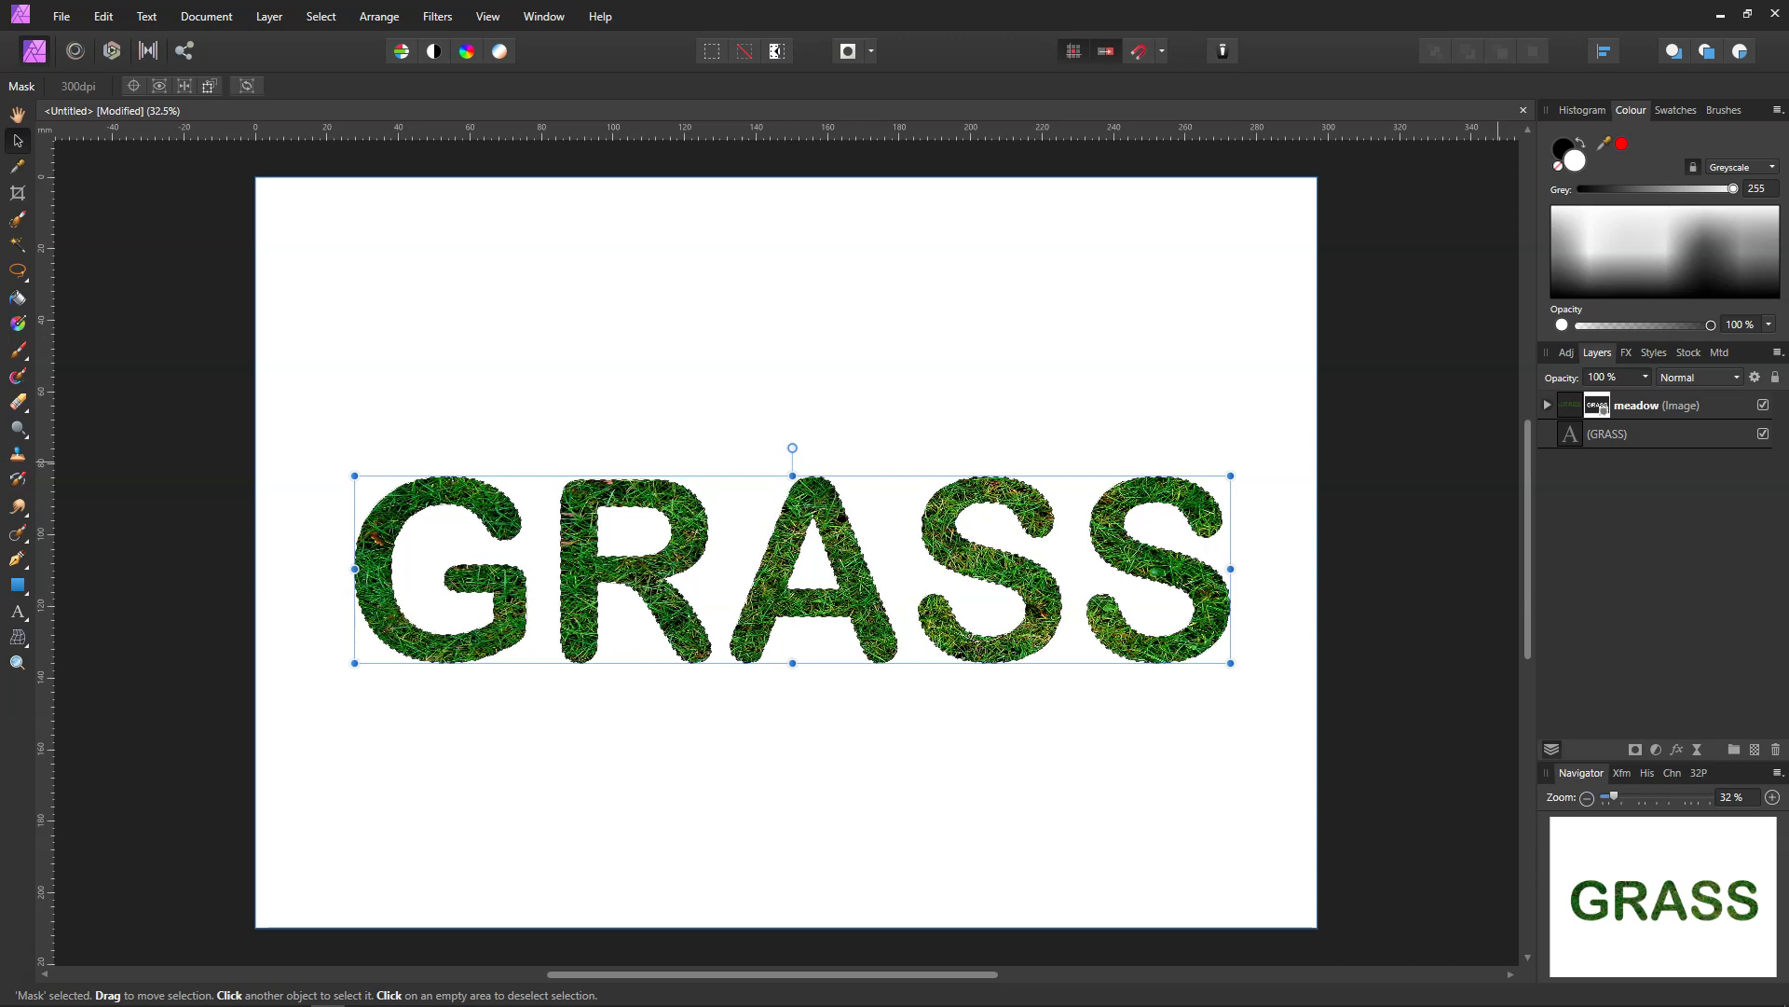
{"action": "left_click", "coordinate": [1066, 303]}
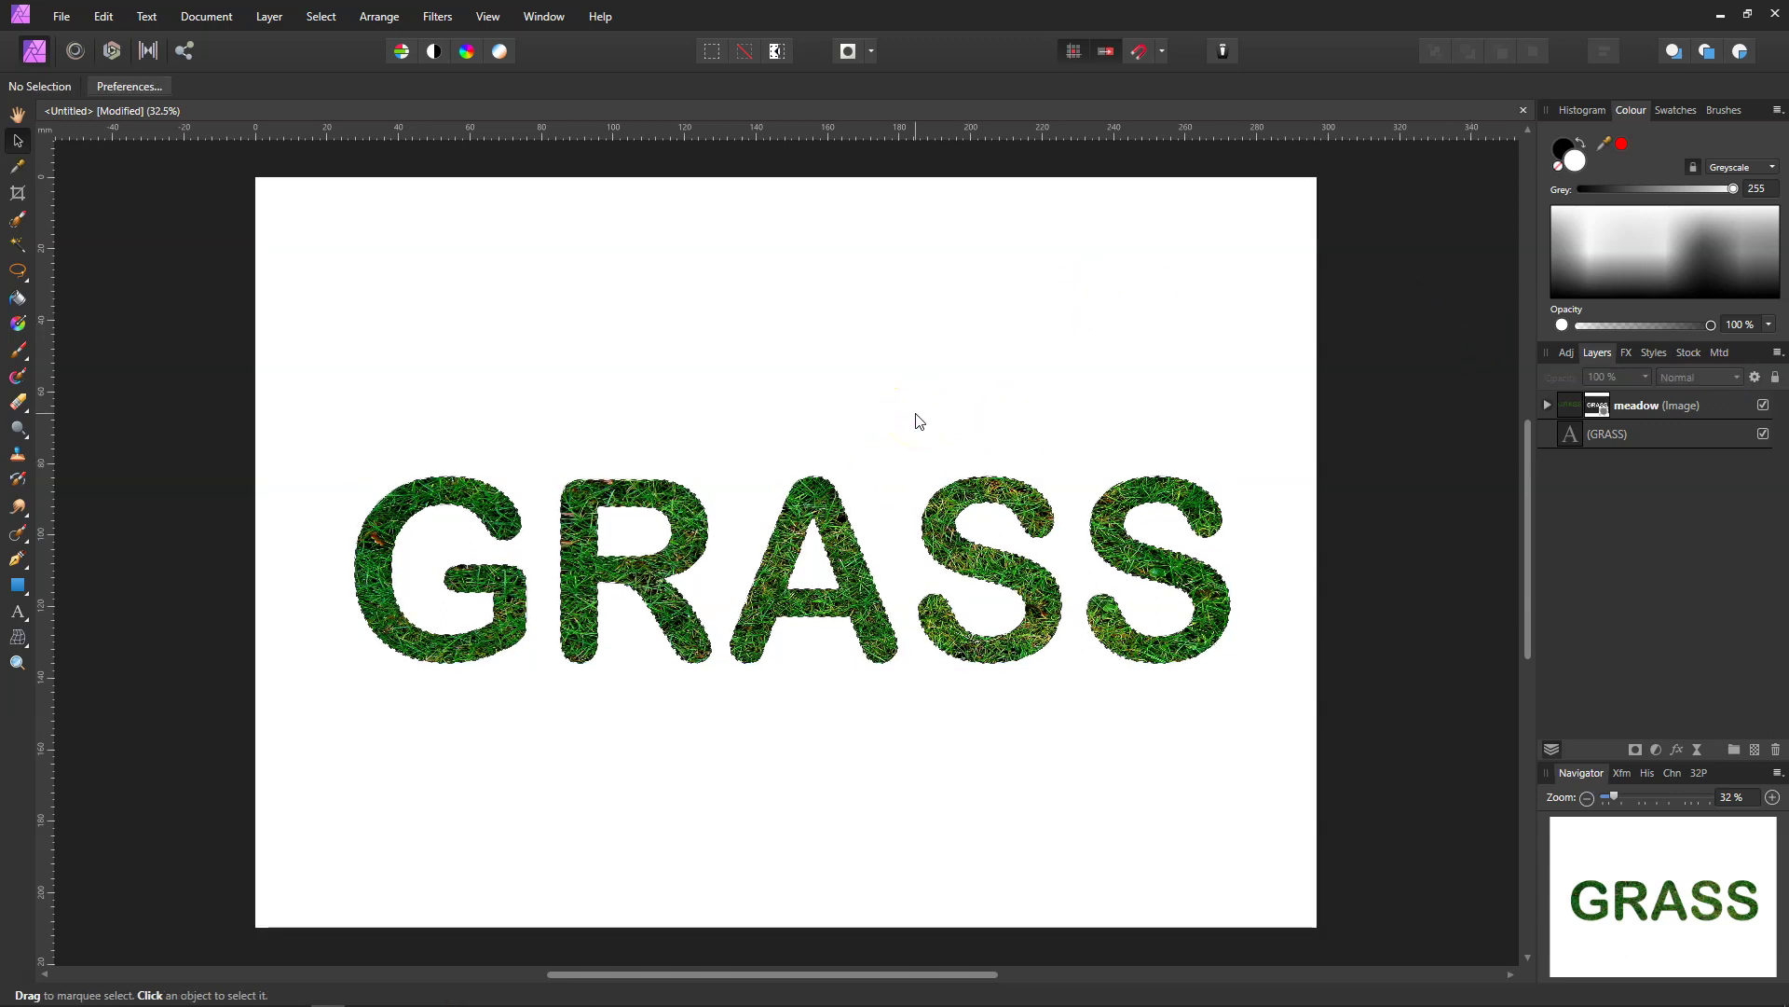
Make black the active painting colour
{"action": "left_click", "coordinate": [1564, 151]}
{"action": "left_click", "coordinate": [1565, 151]}
{"action": "left_click", "coordinate": [1569, 155]}
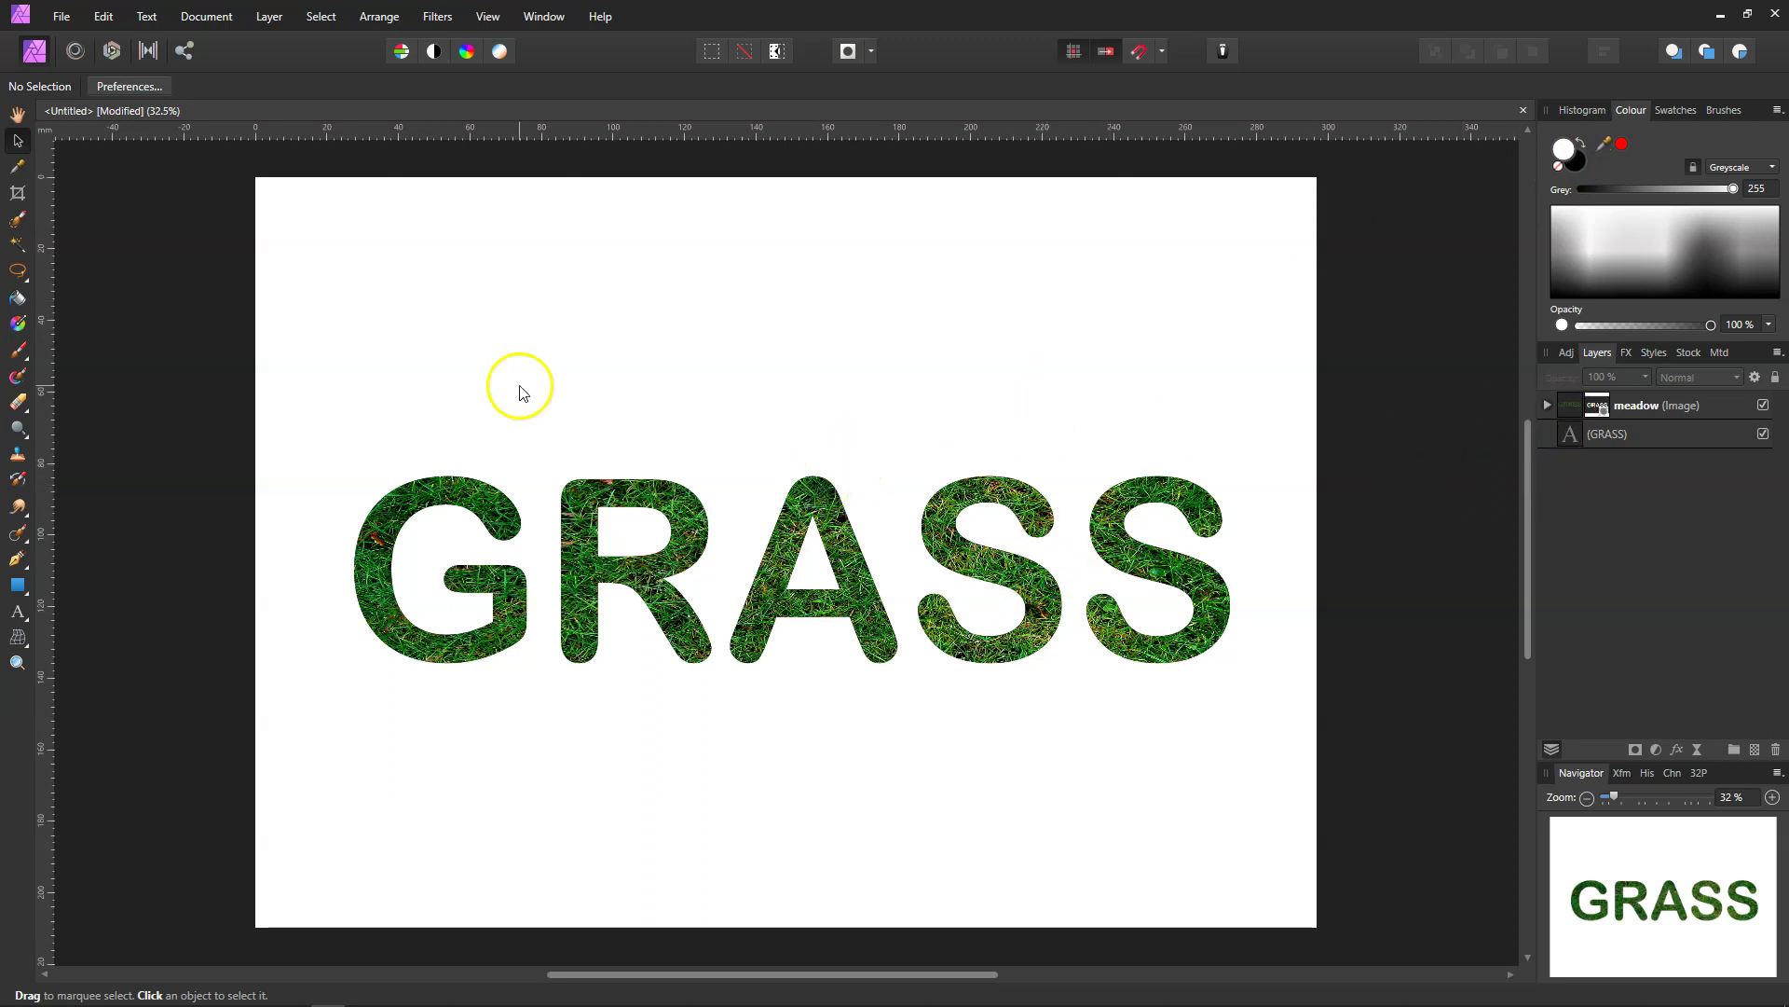
Choose the Engraving brush Dots' Trails 02 at 40 px and open its settings
{"action": "left_click", "coordinate": [19, 353]}
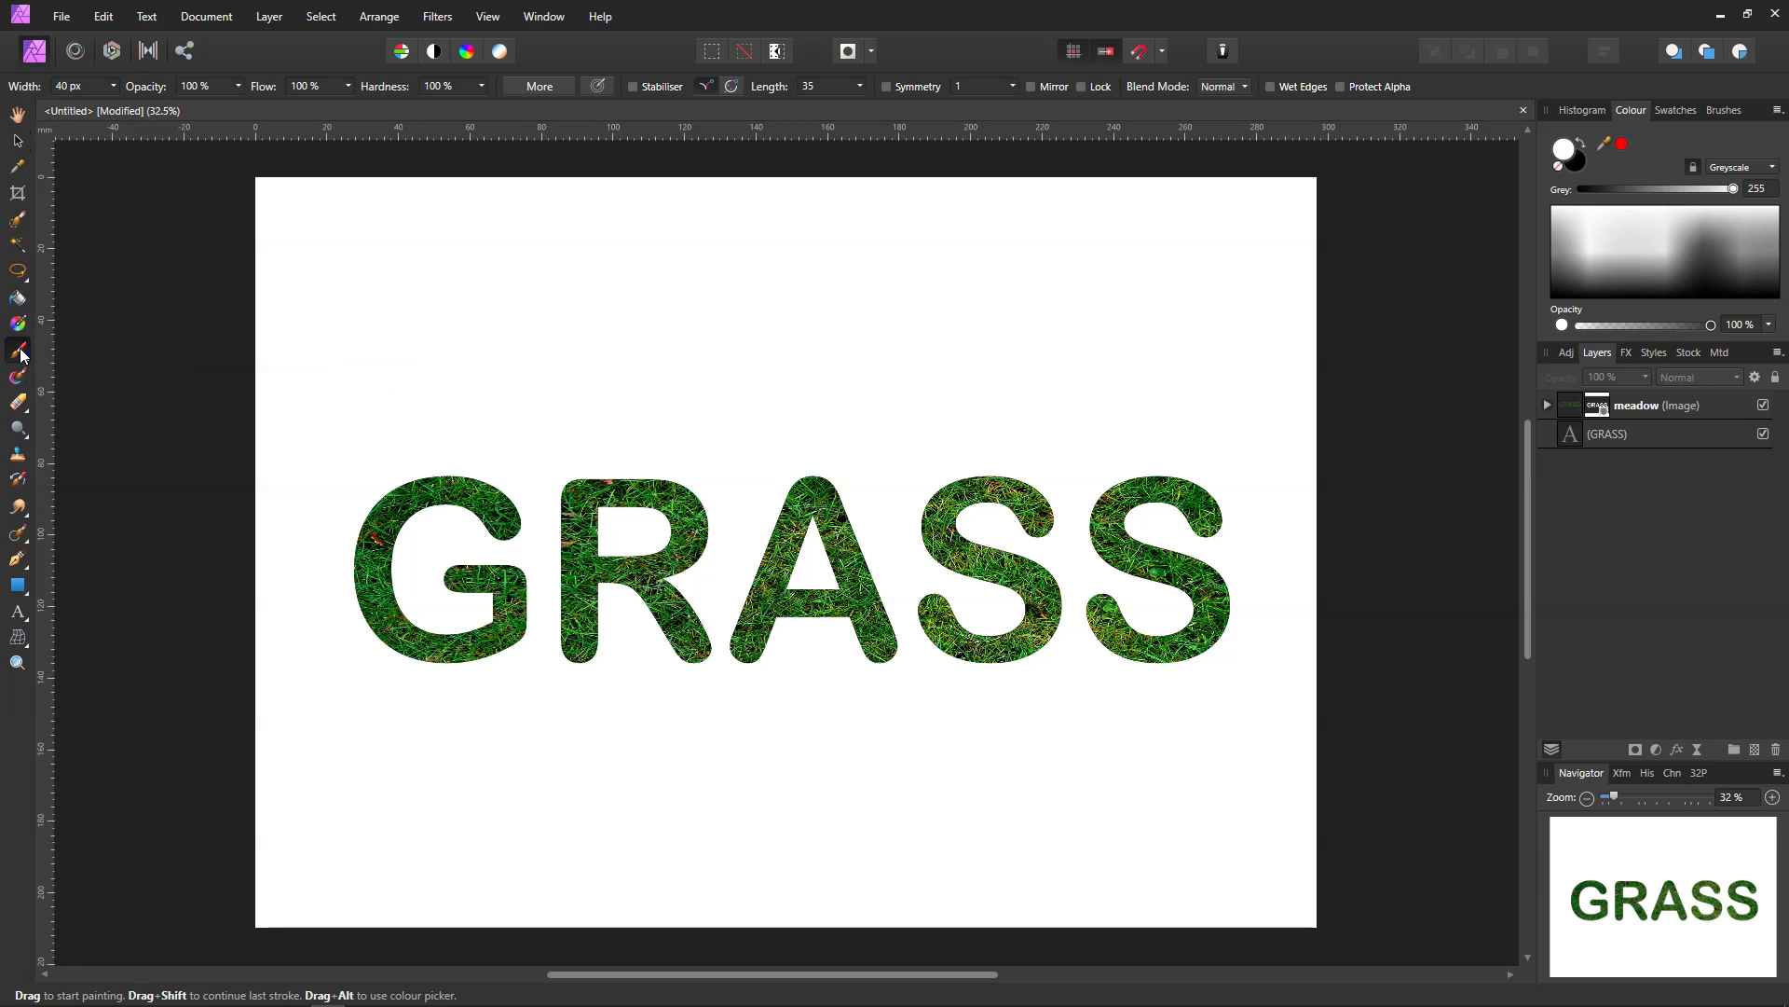
{"action": "left_click", "coordinate": [1714, 113]}
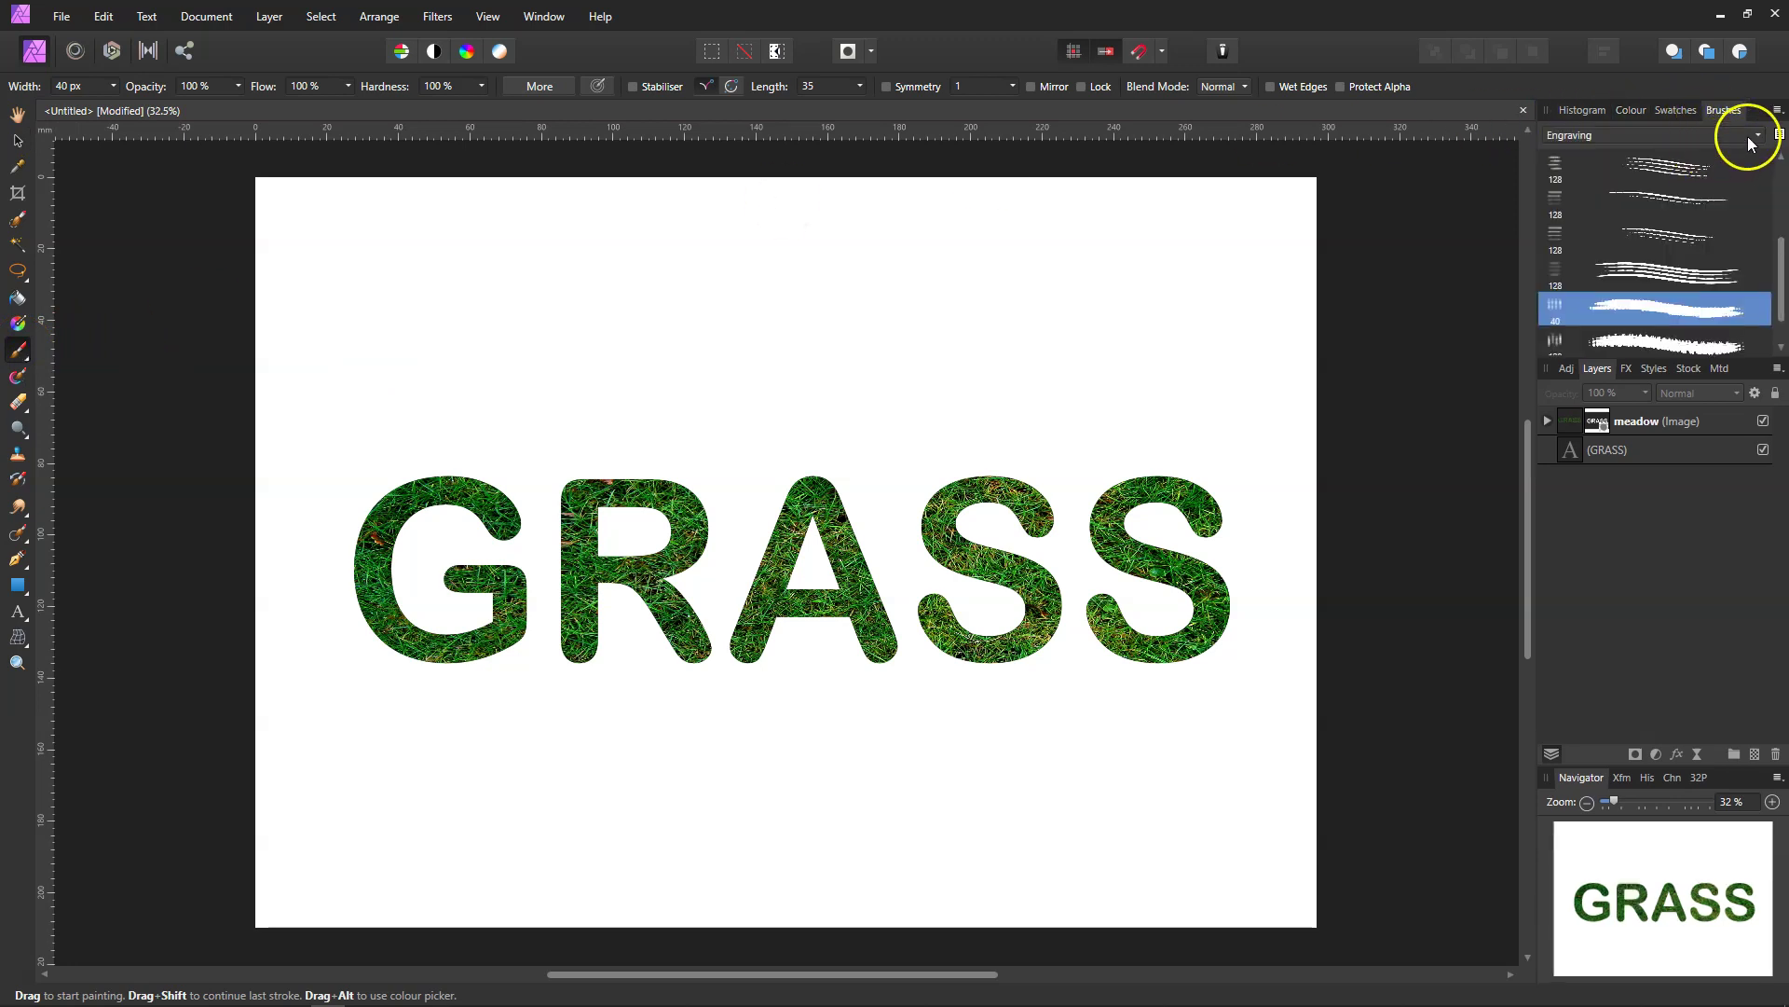
{"action": "left_click", "coordinate": [1752, 135]}
{"action": "left_click", "coordinate": [1581, 206]}
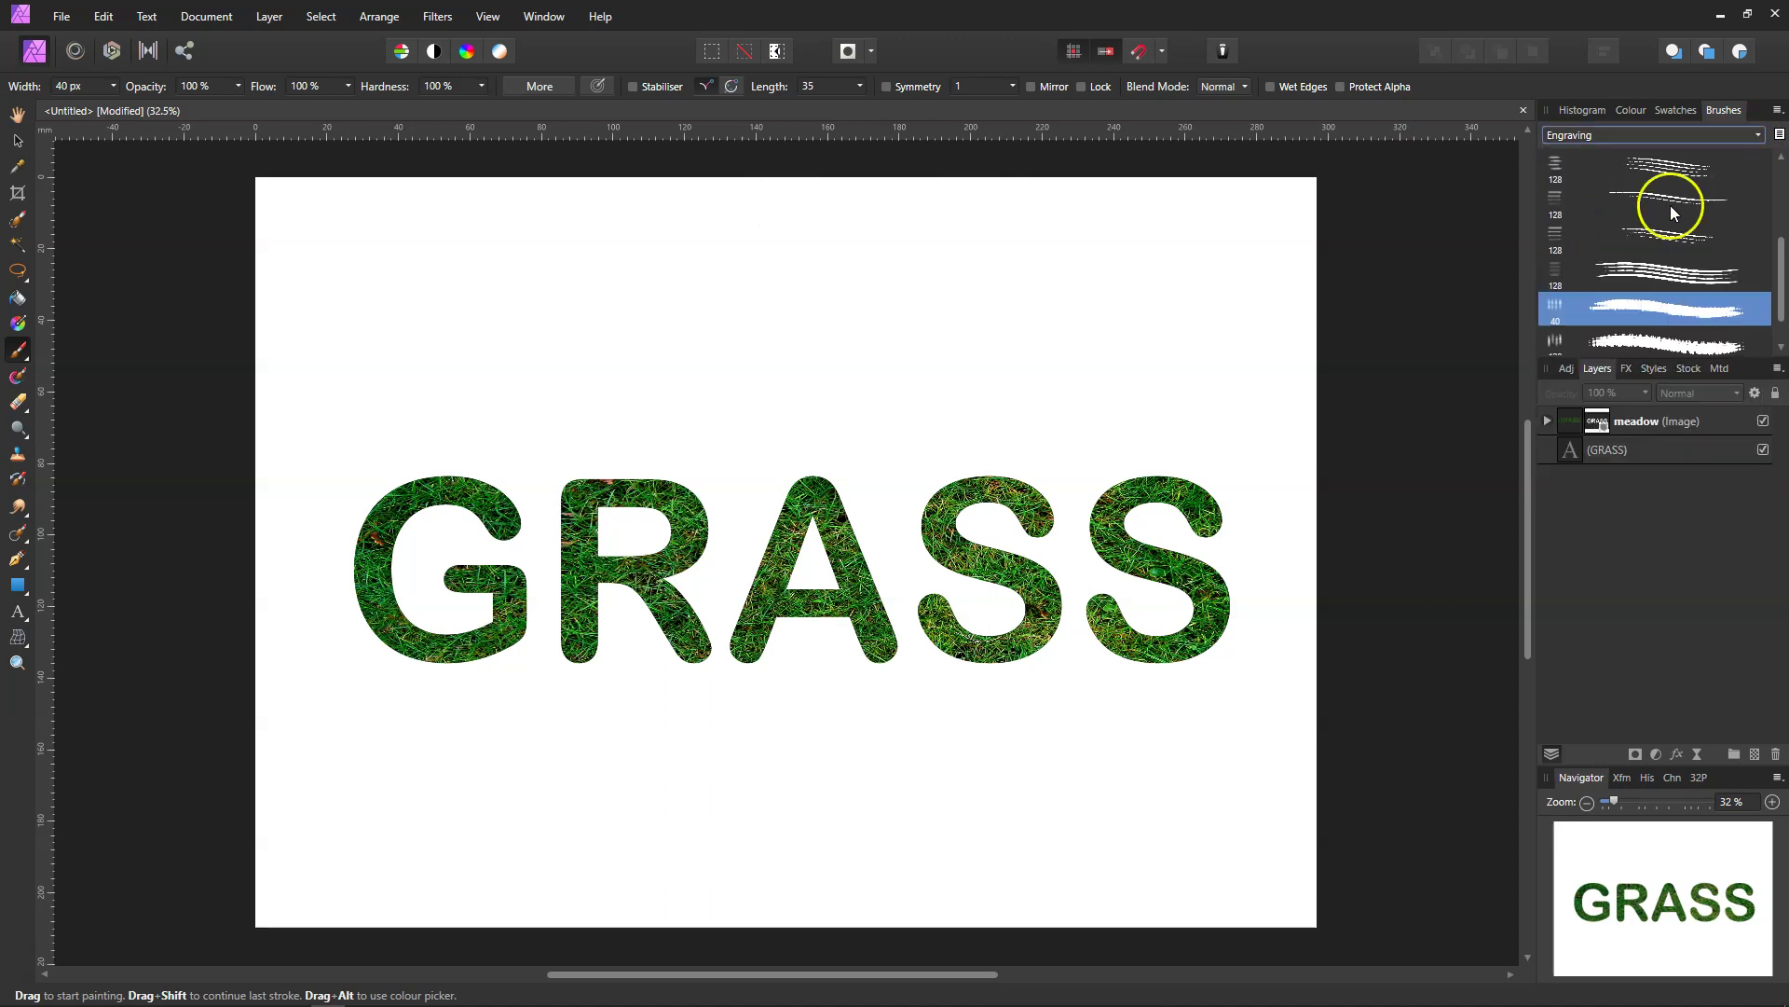
{"action": "double_click", "coordinate": [1640, 305]}
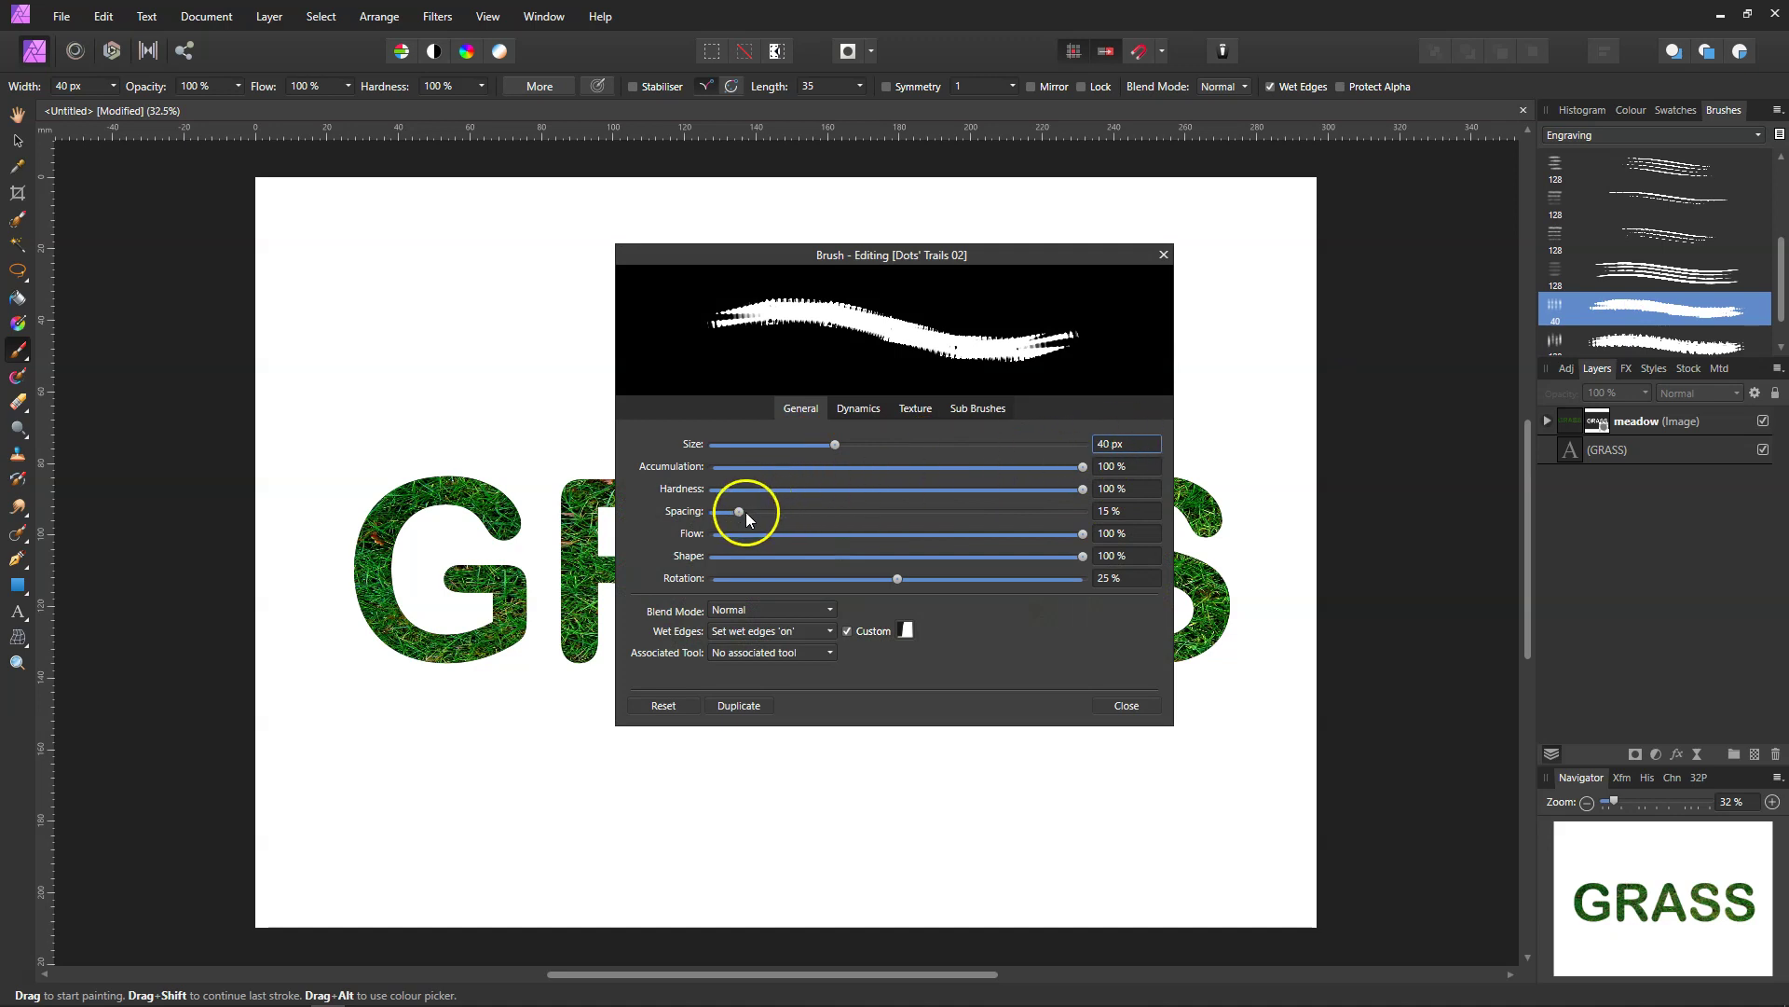
{"action": "left_click", "coordinate": [1109, 511]}
Close the brush editor and paint two trial strokes along the G's top curve
{"action": "left_click", "coordinate": [1111, 705]}
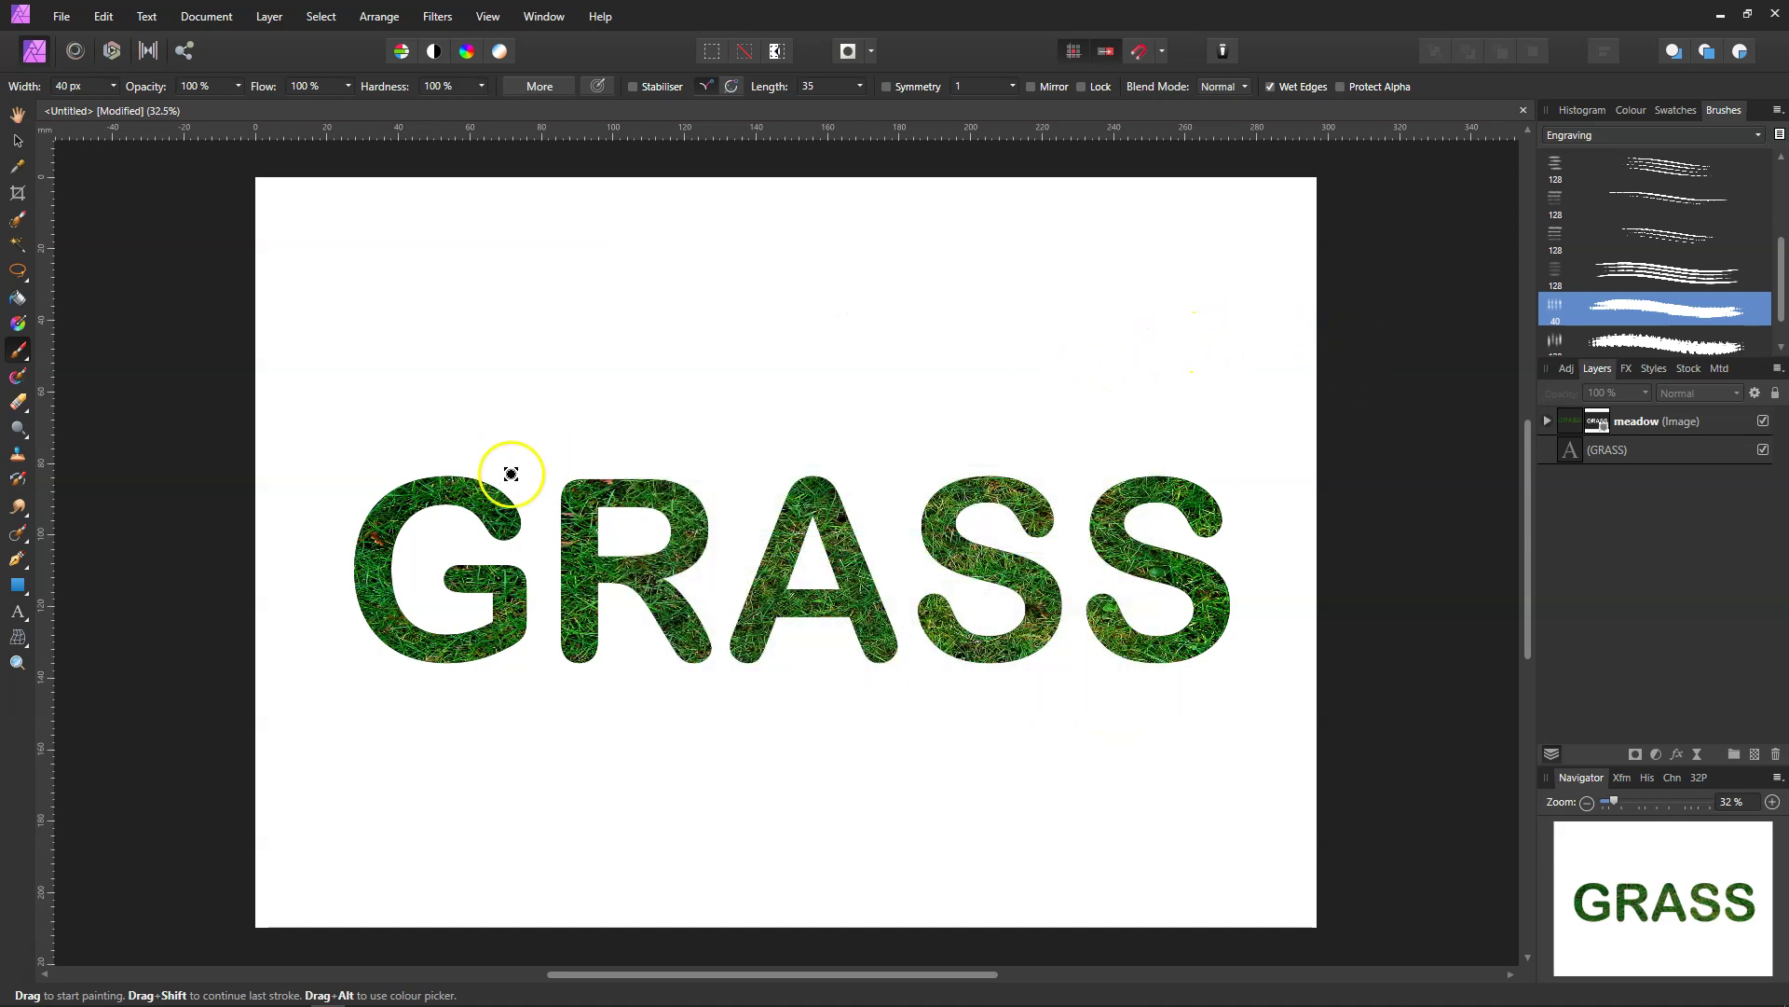
{"action": "left_click_drag", "start_coordinate": [520, 513], "coordinate": [469, 474]}
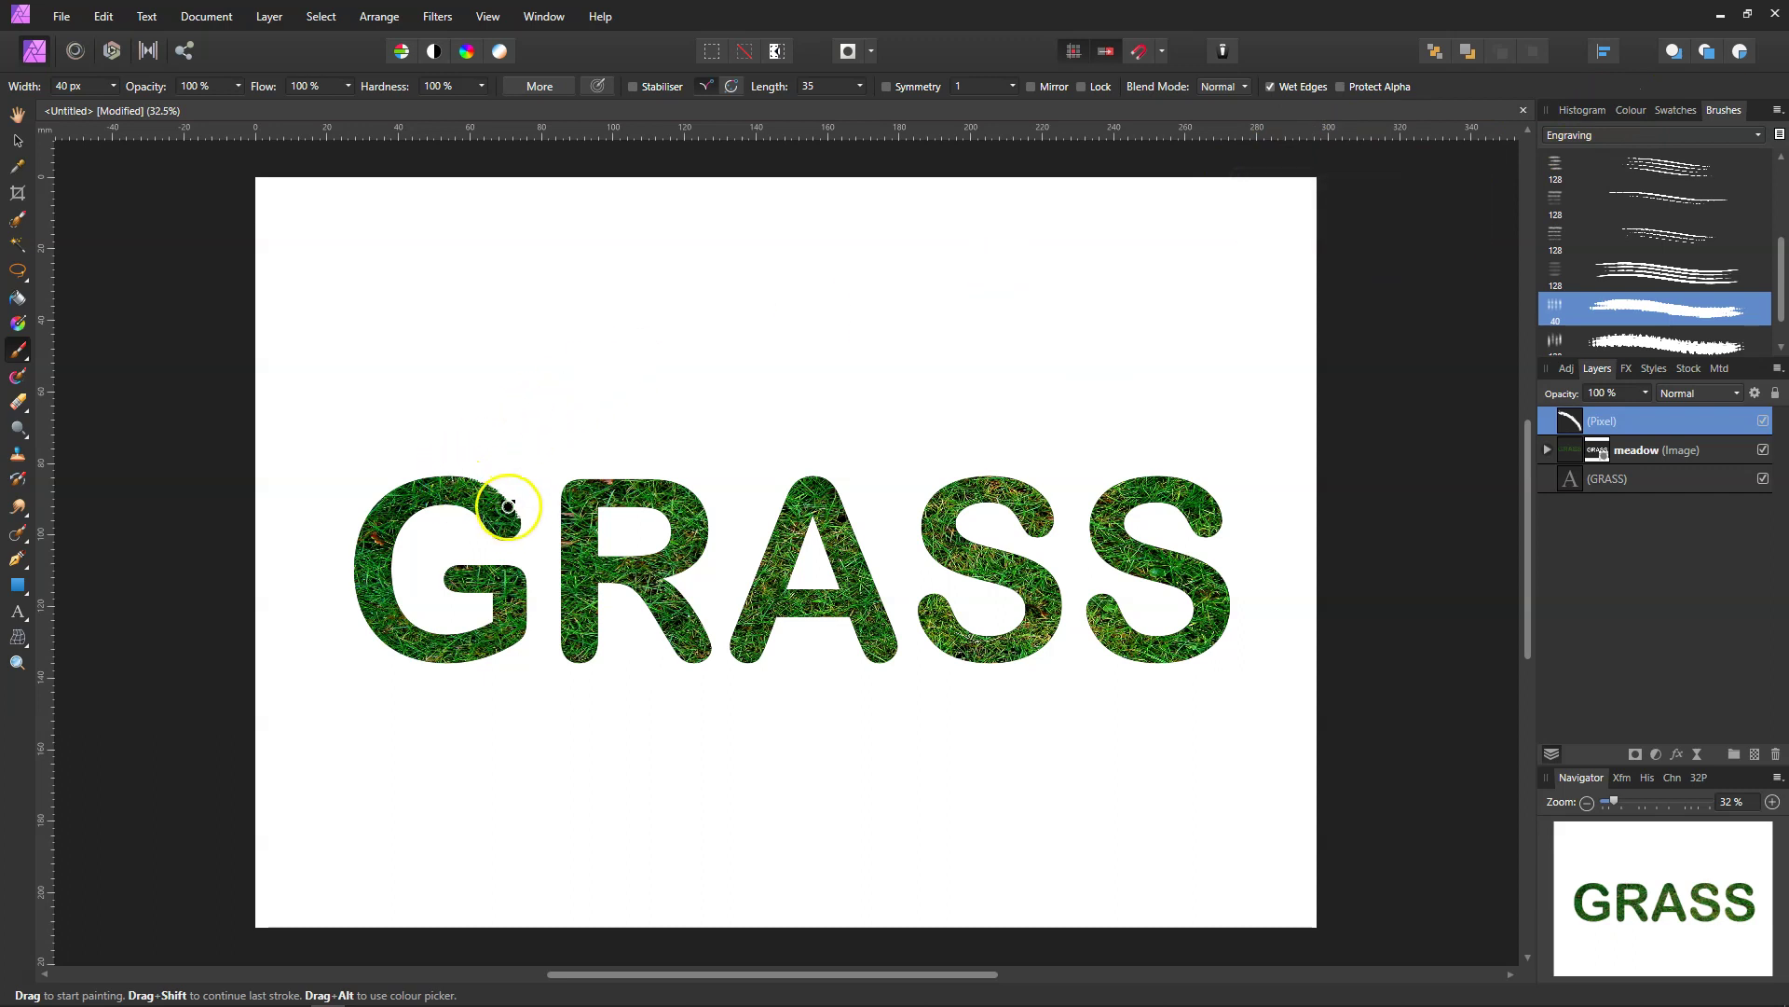
{"action": "left_click_drag", "start_coordinate": [512, 504], "coordinate": [452, 472]}
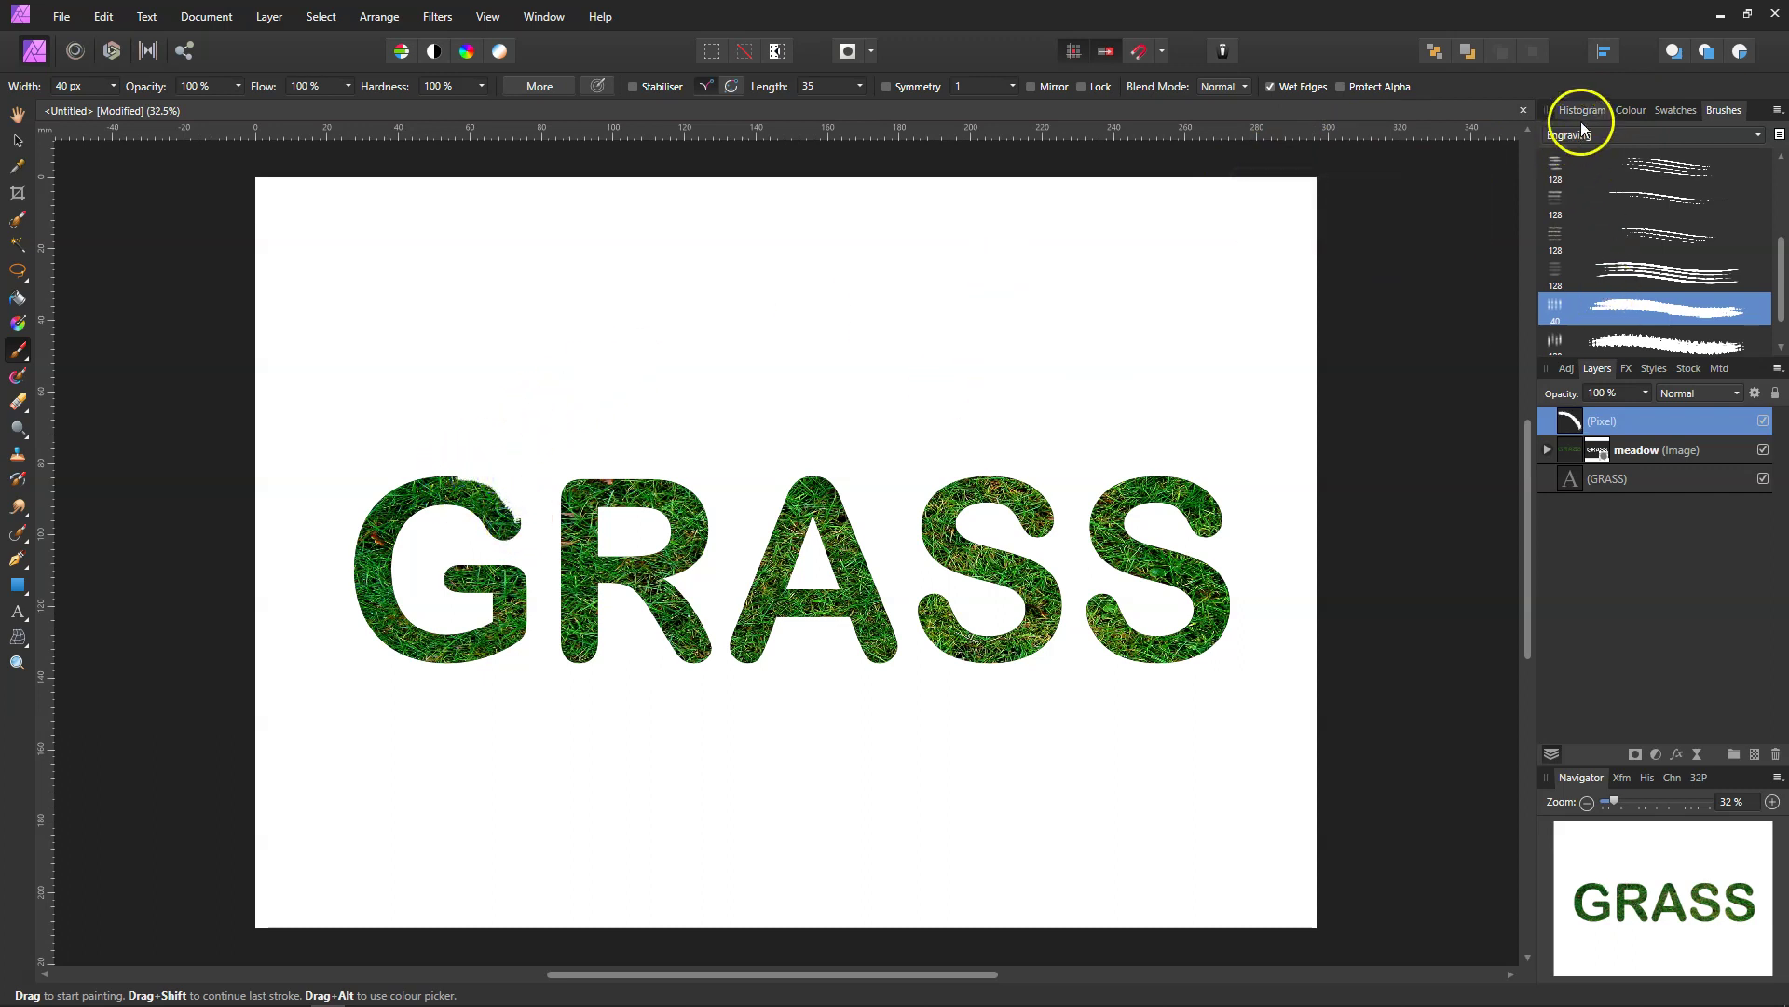
Delete the stray Pixel layer, expand the meadow mask, and make white the painting colour
{"action": "left_click", "coordinate": [1631, 110]}
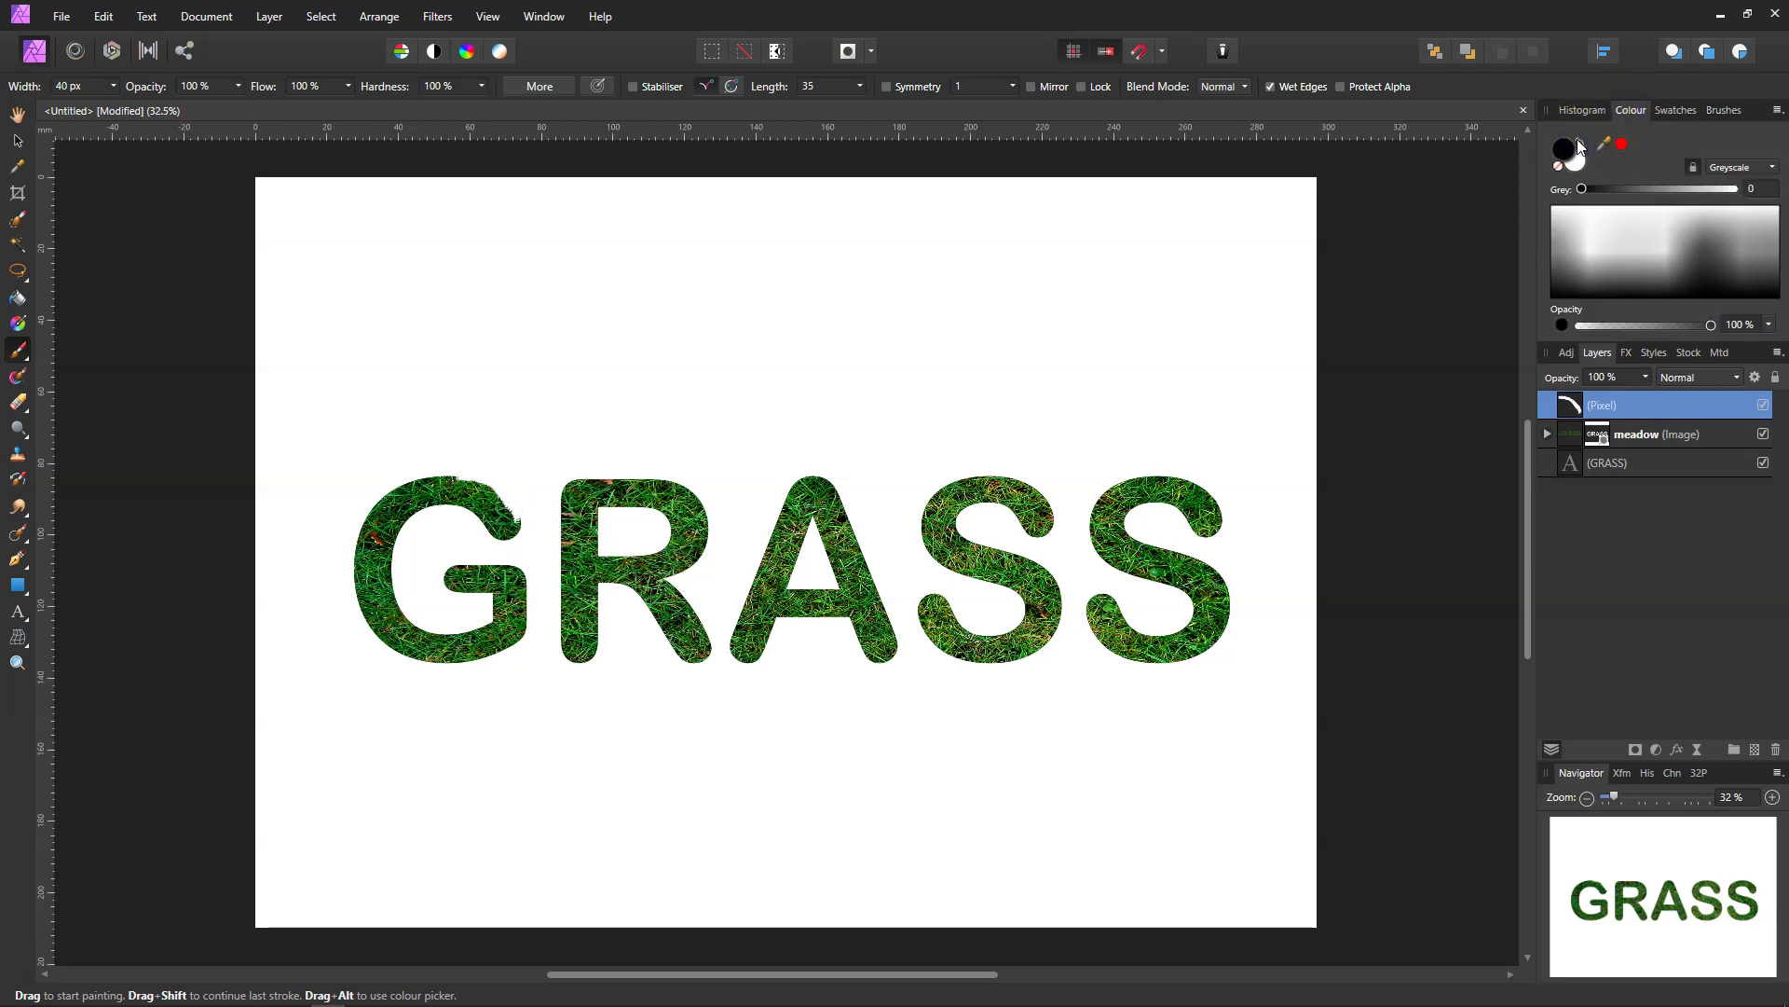
{"action": "double_click", "coordinate": [1602, 405]}
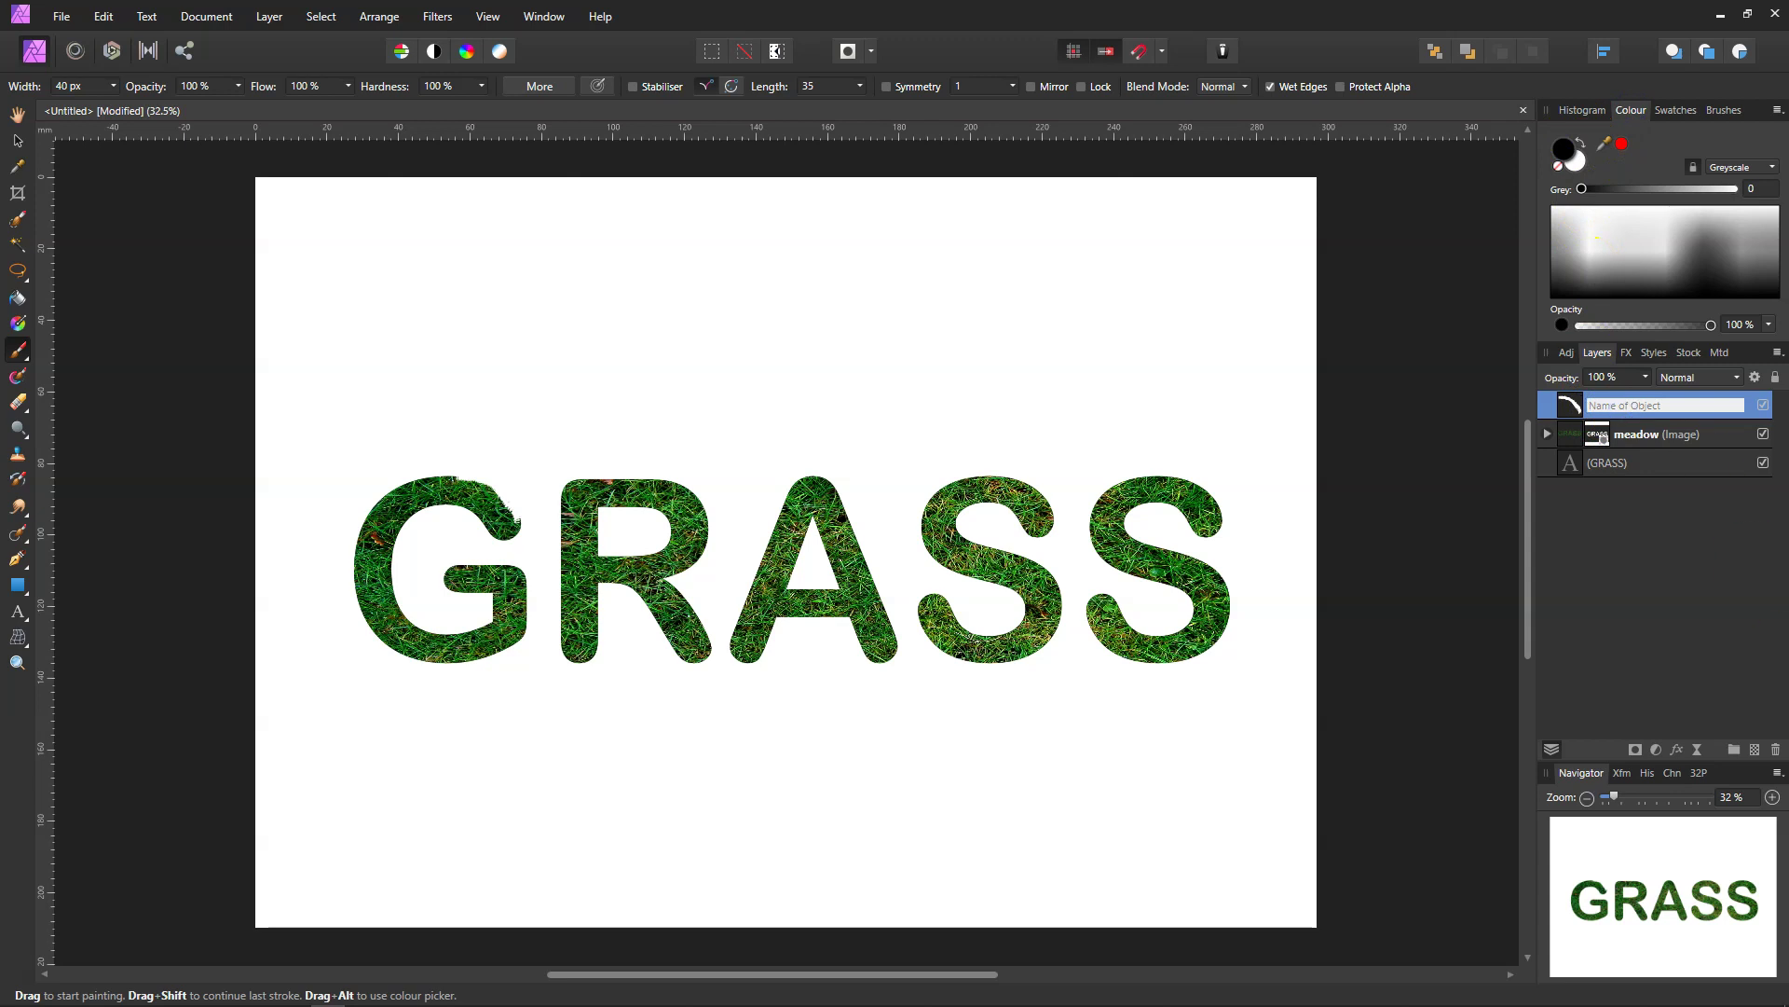
{"action": "left_click", "coordinate": [1776, 749]}
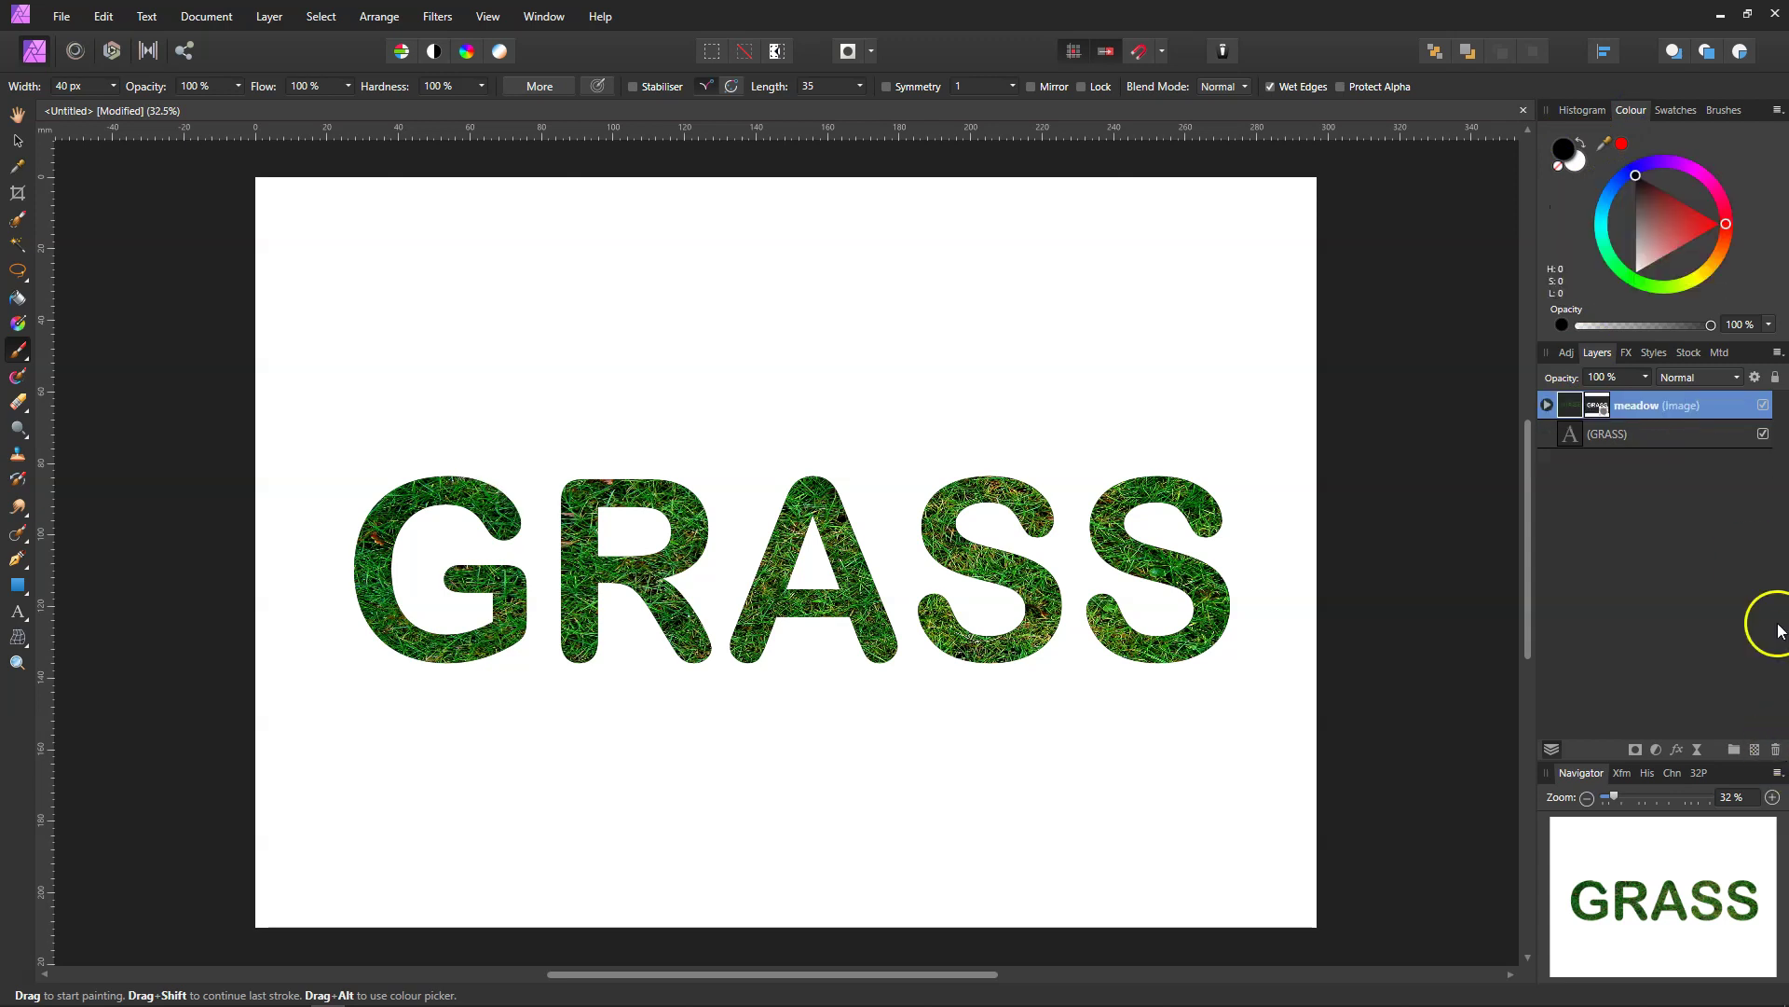
{"action": "left_click", "coordinate": [1547, 405]}
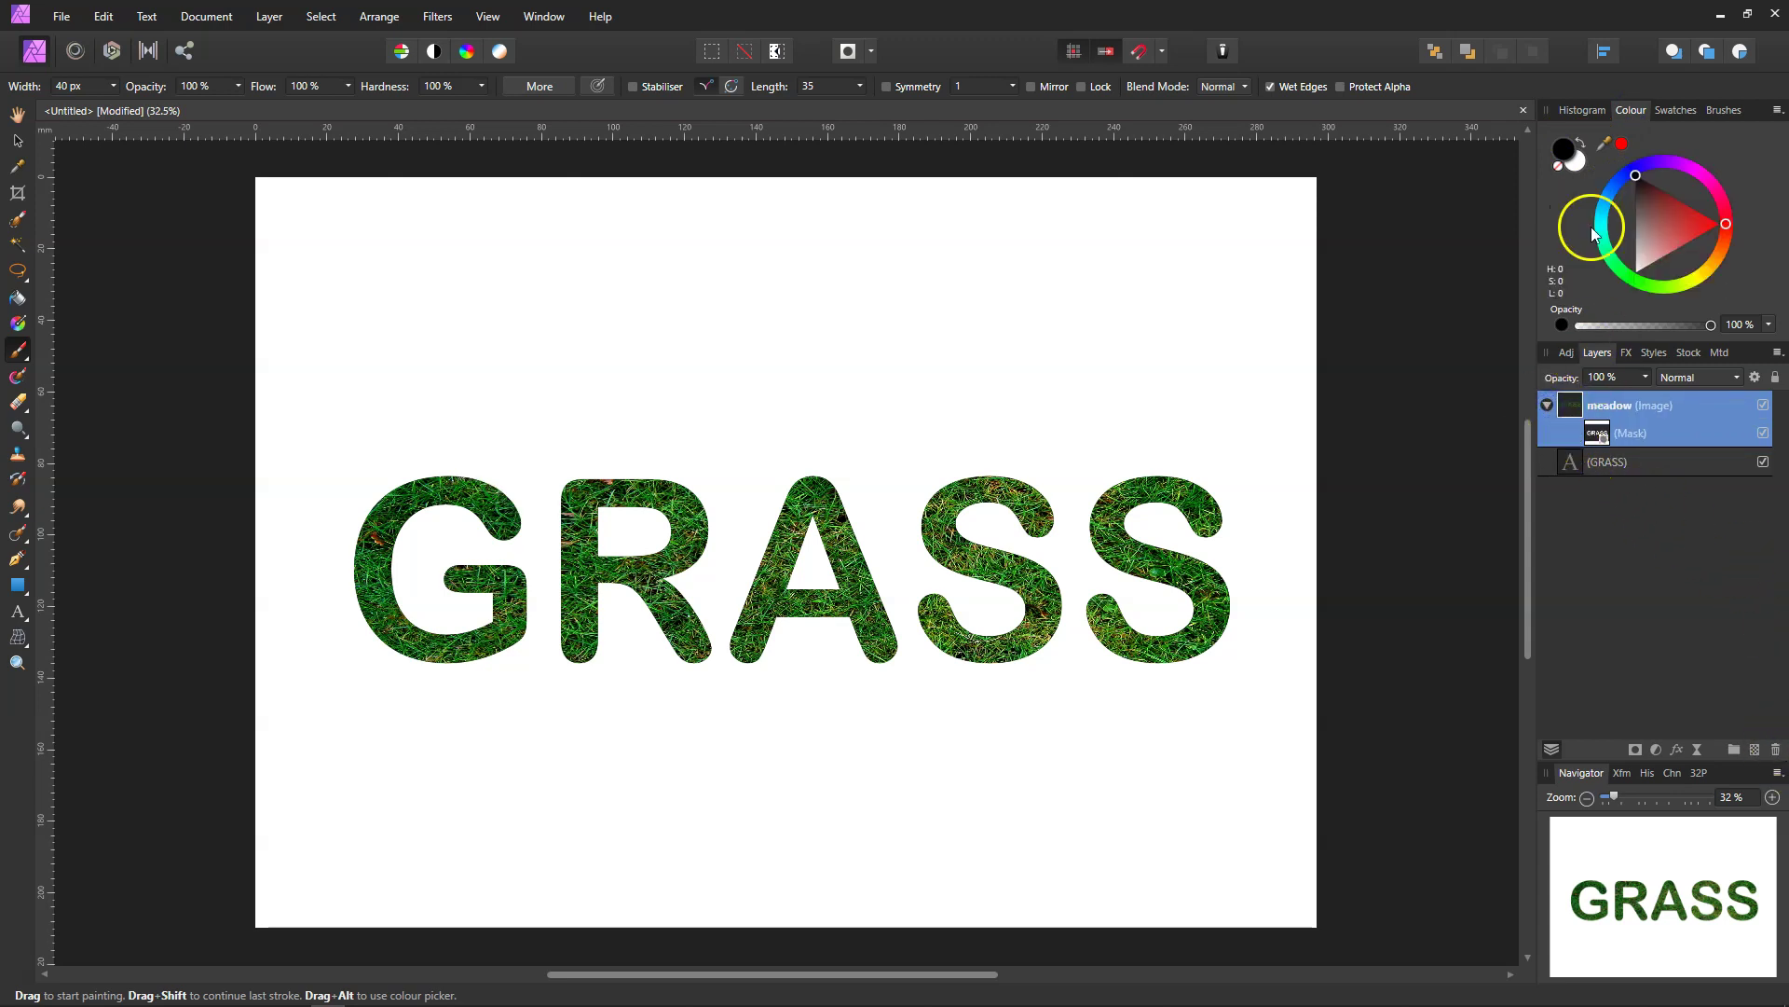
{"action": "left_click", "coordinate": [1576, 138]}
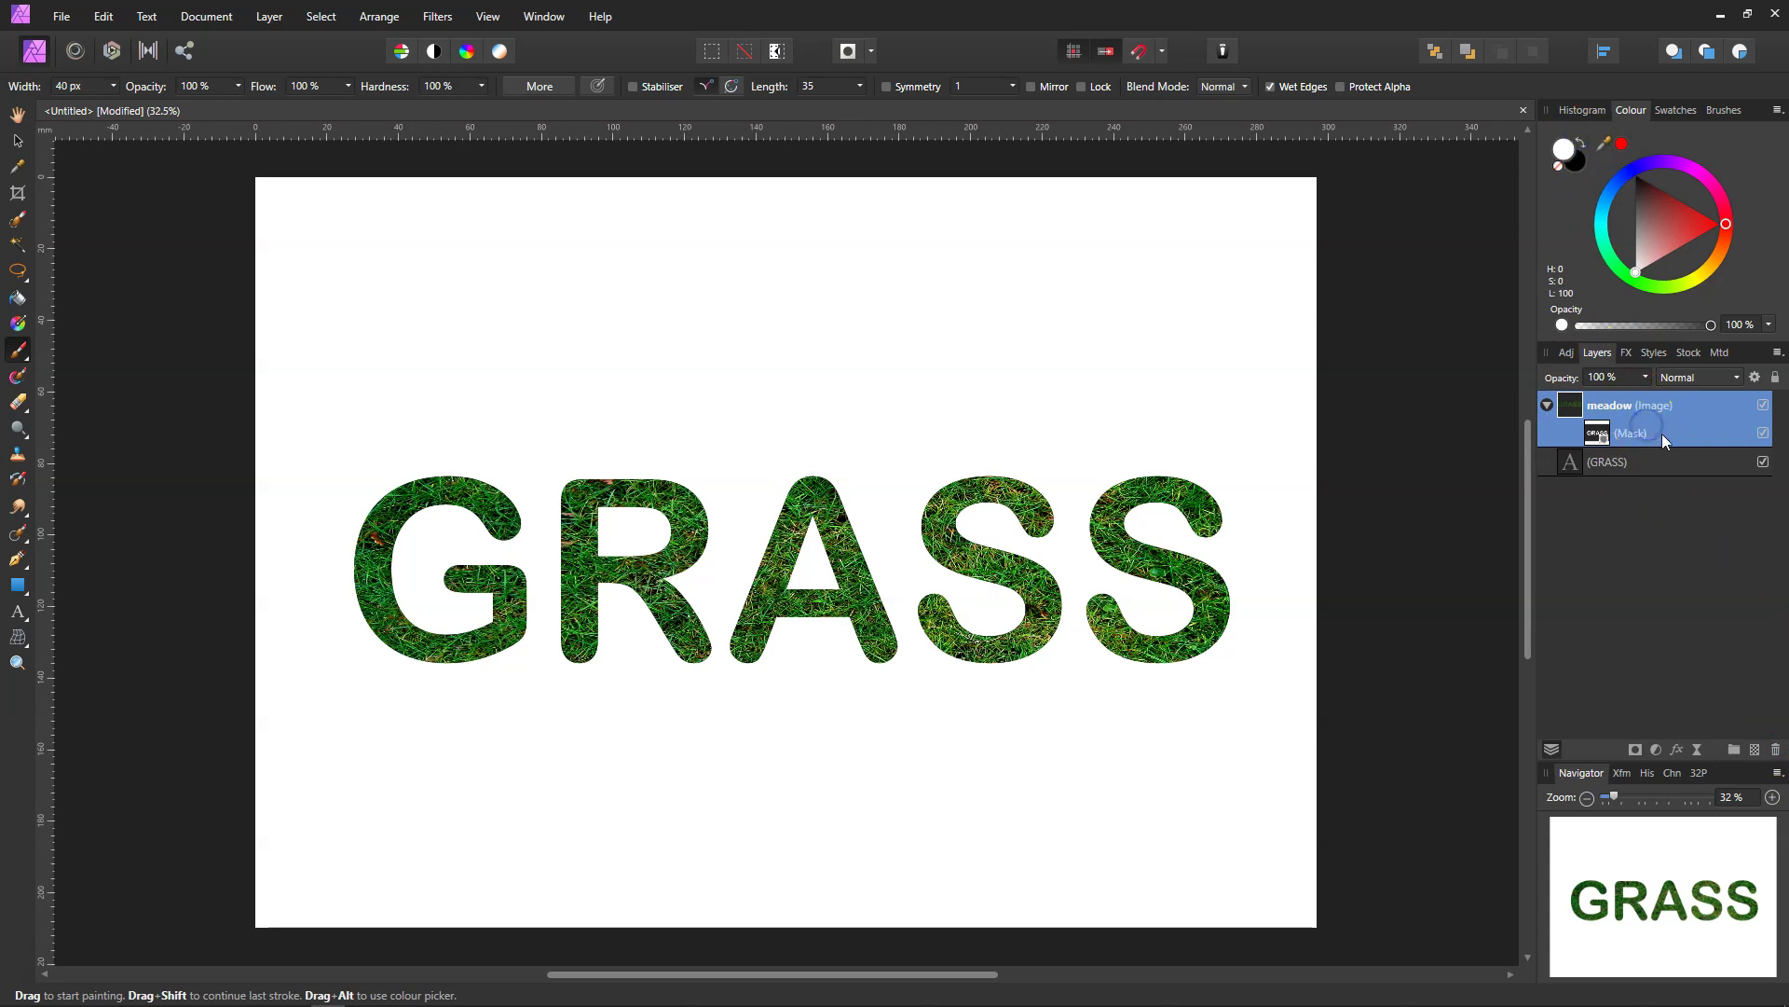
Paint white on the meadow mask to add ragged grass around the G's edges
{"action": "left_click", "coordinate": [1609, 434]}
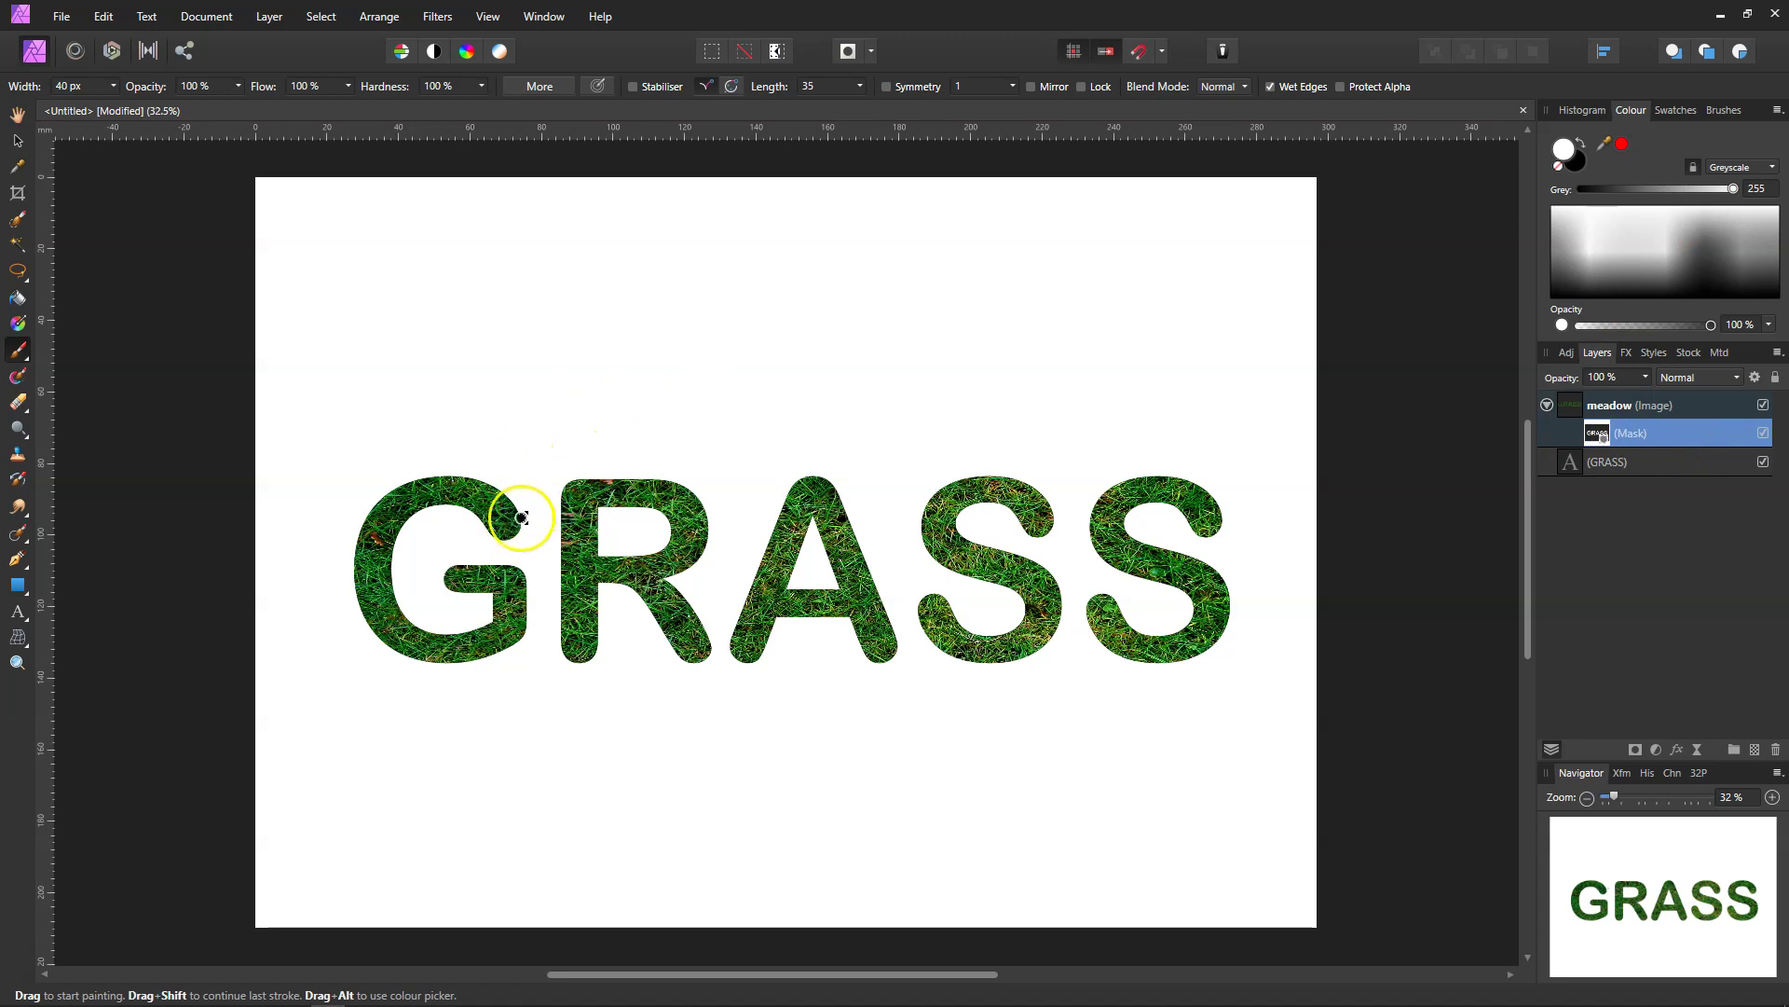
{"action": "mouse_move", "coordinate": [522, 518]}
{"action": "left_mouse_down"}
{"action": "mouse_move", "coordinate": [485, 483]}
{"action": "mouse_move", "coordinate": [400, 484]}
{"action": "mouse_move", "coordinate": [364, 525]}
{"action": "mouse_move", "coordinate": [359, 605]}
{"action": "left_mouse_up"}
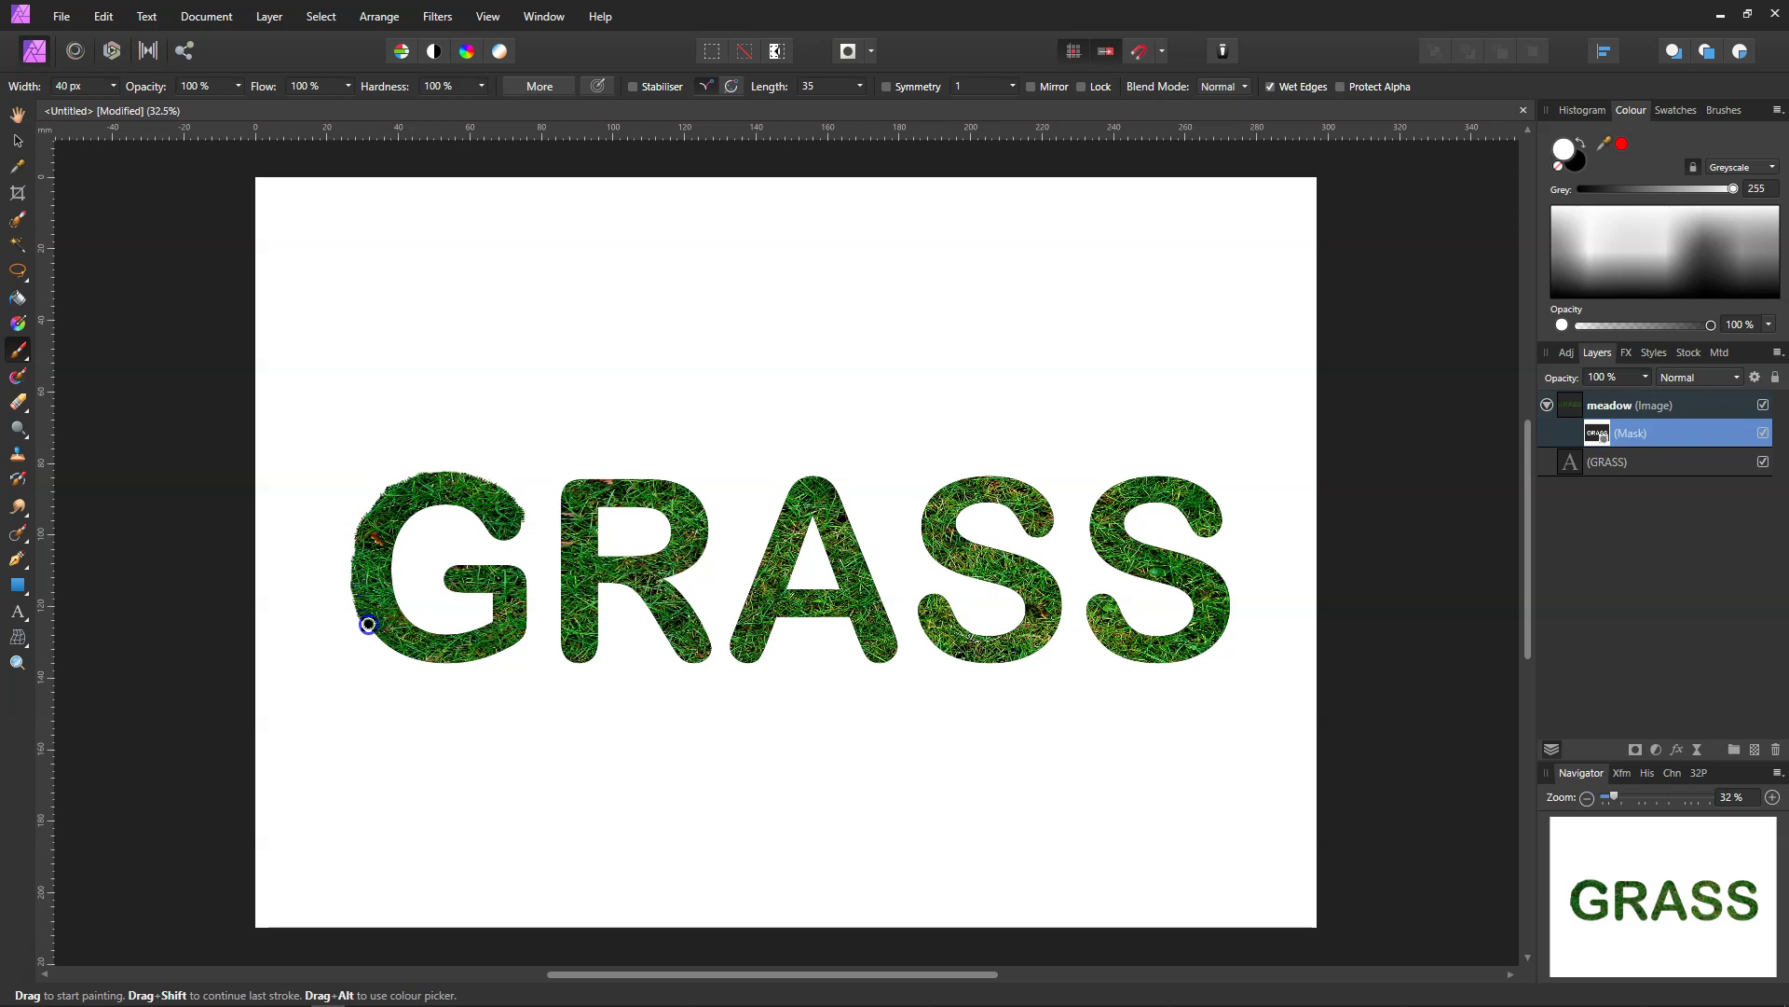
{"action": "mouse_move", "coordinate": [368, 625]}
{"action": "left_mouse_down"}
{"action": "mouse_move", "coordinate": [395, 651]}
{"action": "mouse_move", "coordinate": [483, 661]}
{"action": "mouse_move", "coordinate": [525, 624]}
{"action": "mouse_move", "coordinate": [526, 575]}
{"action": "mouse_move", "coordinate": [477, 564]}
{"action": "left_mouse_up"}
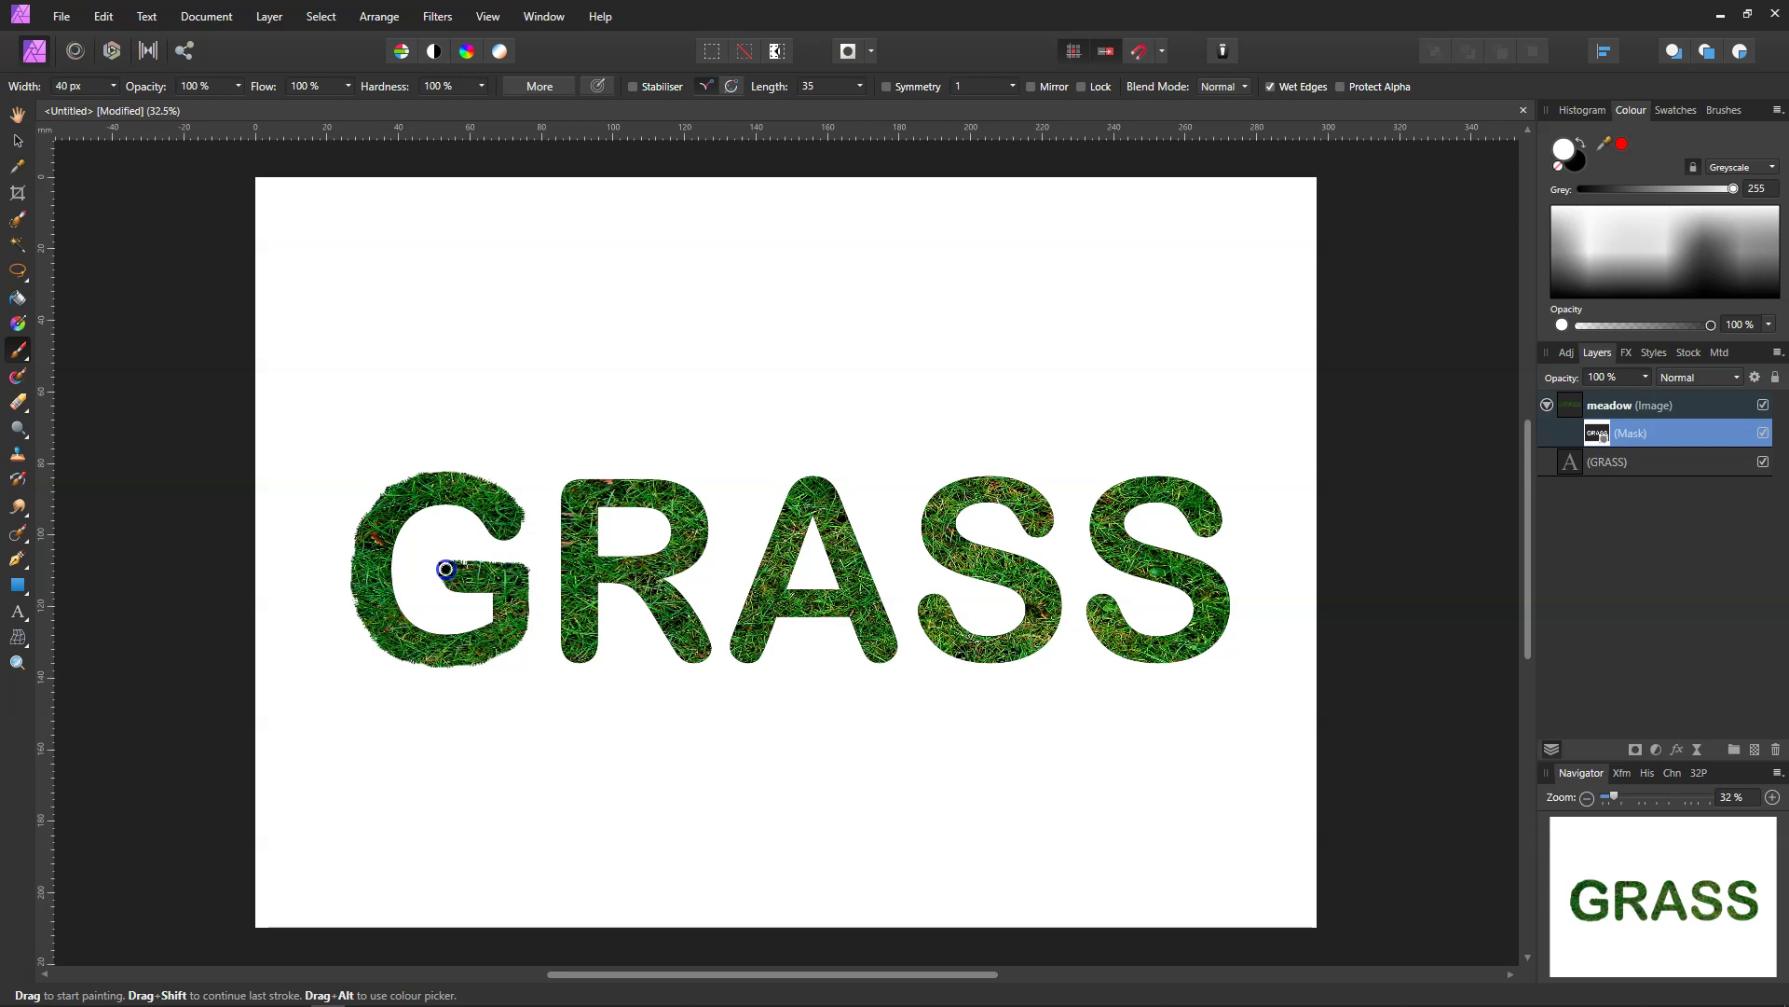
{"action": "mouse_move", "coordinate": [446, 569]}
{"action": "left_mouse_down"}
{"action": "mouse_move", "coordinate": [491, 568]}
{"action": "mouse_move", "coordinate": [443, 577]}
{"action": "mouse_move", "coordinate": [494, 614]}
{"action": "mouse_move", "coordinate": [418, 627]}
{"action": "left_mouse_up"}
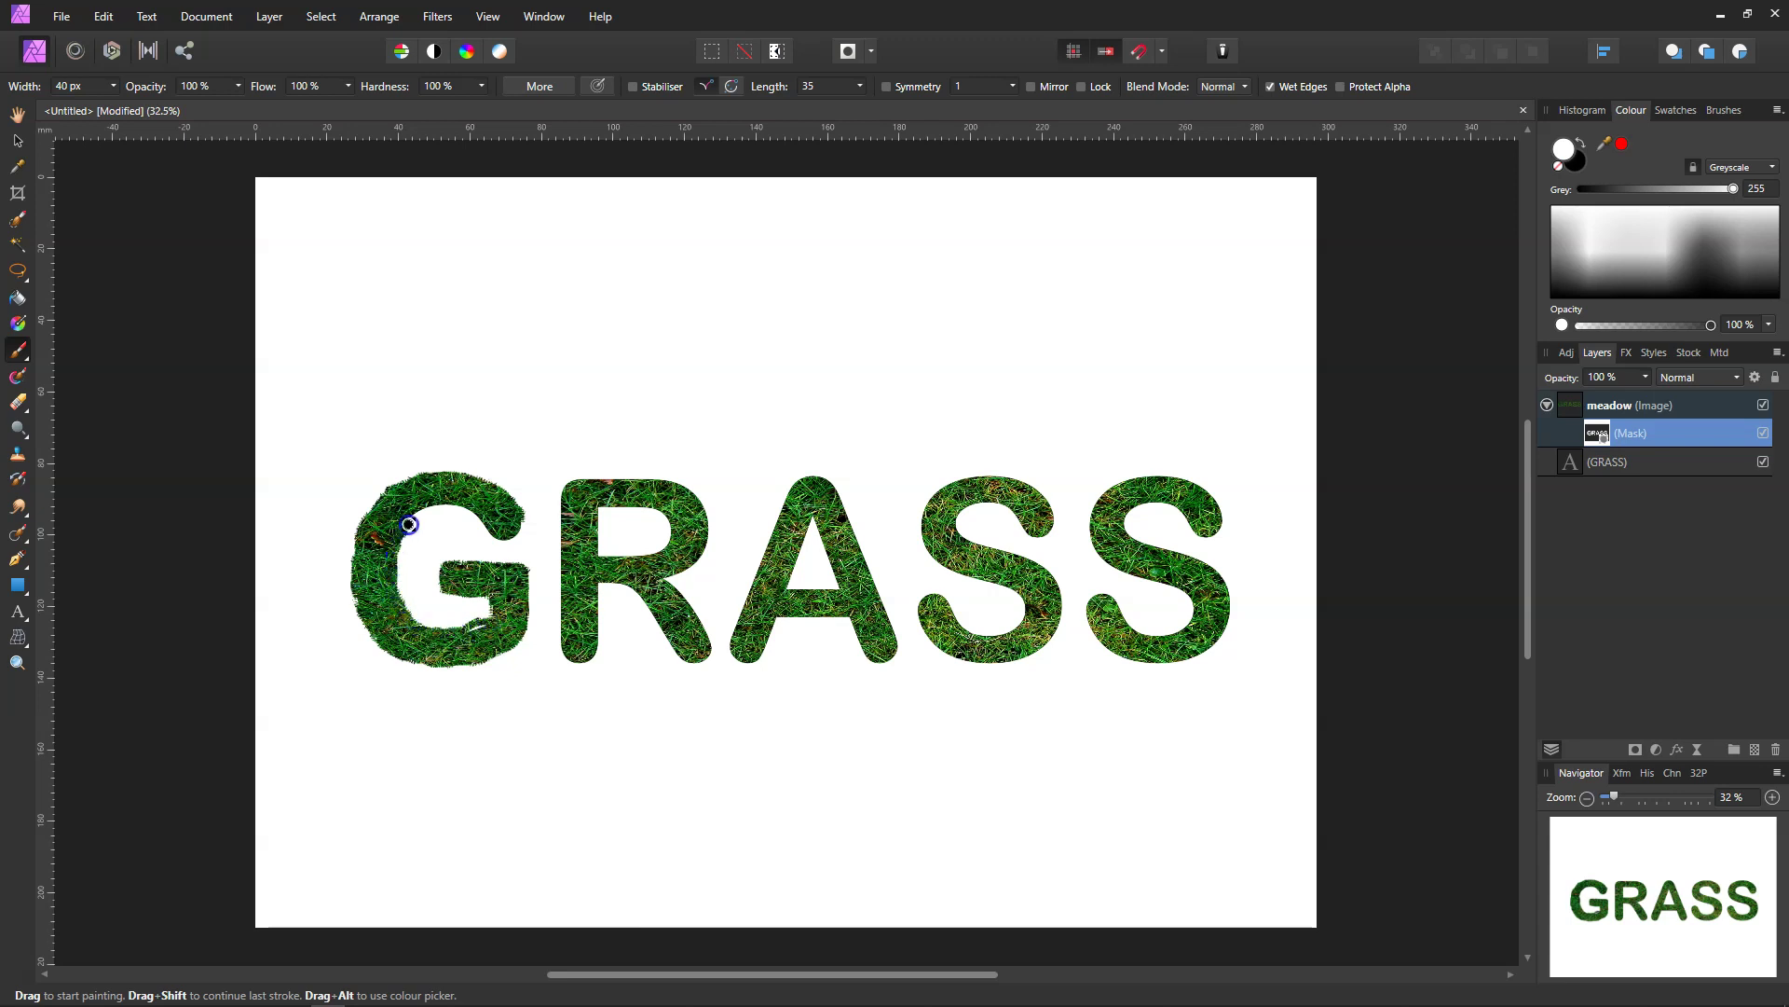
{"action": "mouse_move", "coordinate": [410, 522]}
{"action": "left_mouse_down"}
{"action": "mouse_move", "coordinate": [456, 509]}
{"action": "mouse_move", "coordinate": [491, 538]}
{"action": "left_mouse_up"}
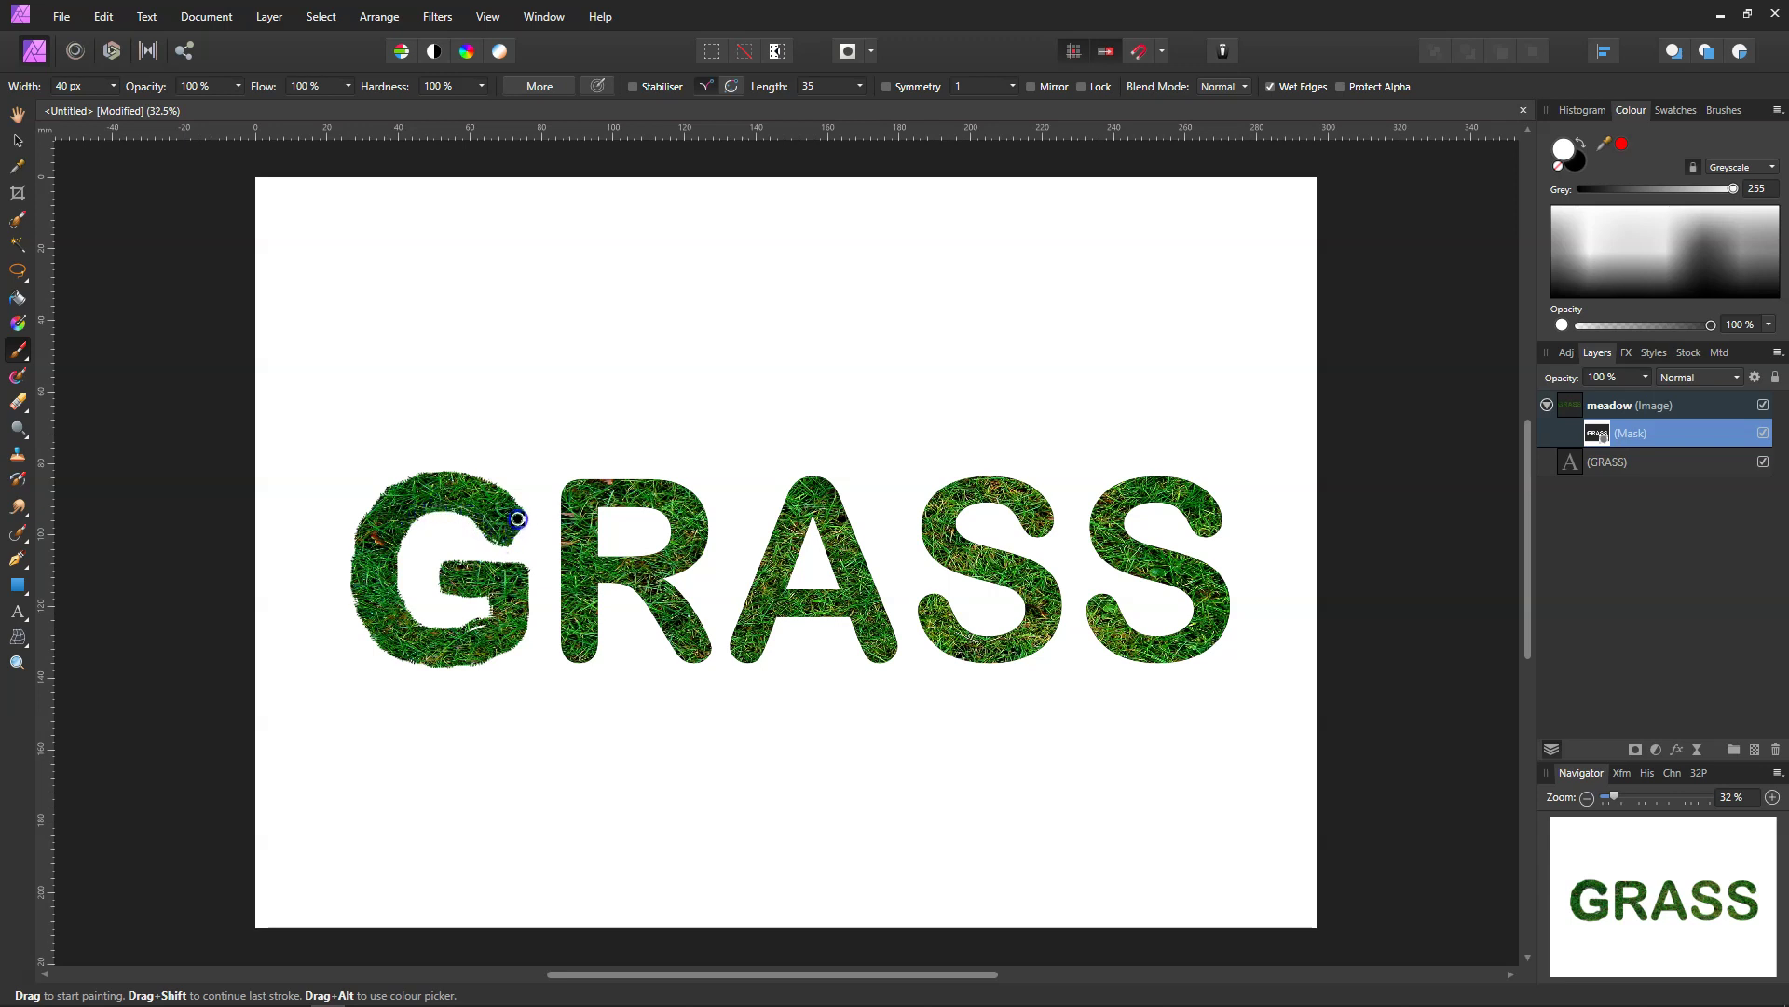
{"action": "mouse_move", "coordinate": [501, 541]}
{"action": "left_mouse_down"}
{"action": "mouse_move", "coordinate": [507, 627]}
{"action": "mouse_move", "coordinate": [483, 607]}
{"action": "mouse_move", "coordinate": [463, 628]}
{"action": "left_mouse_up"}
{"action": "mouse_move", "coordinate": [560, 522]}
{"action": "left_mouse_down"}
{"action": "mouse_move", "coordinate": [578, 478]}
{"action": "mouse_move", "coordinate": [691, 490]}
{"action": "mouse_move", "coordinate": [706, 554]}
{"action": "mouse_move", "coordinate": [658, 582]}
{"action": "mouse_move", "coordinate": [713, 656]}
{"action": "mouse_move", "coordinate": [683, 661]}
{"action": "mouse_move", "coordinate": [649, 607]}
{"action": "mouse_move", "coordinate": [600, 584]}
{"action": "mouse_move", "coordinate": [598, 654]}
{"action": "mouse_move", "coordinate": [568, 655]}
{"action": "mouse_move", "coordinate": [562, 498]}
{"action": "mouse_move", "coordinate": [606, 506]}
{"action": "mouse_move", "coordinate": [600, 547]}
{"action": "mouse_move", "coordinate": [661, 550]}
{"action": "mouse_move", "coordinate": [666, 515]}
{"action": "mouse_move", "coordinate": [603, 508]}
{"action": "left_mouse_up"}
Roughen the edges of the A and both S letters with grassy strokes
{"action": "mouse_move", "coordinate": [792, 491]}
{"action": "left_mouse_down"}
{"action": "mouse_move", "coordinate": [826, 472]}
{"action": "mouse_move", "coordinate": [819, 485]}
{"action": "left_mouse_up"}
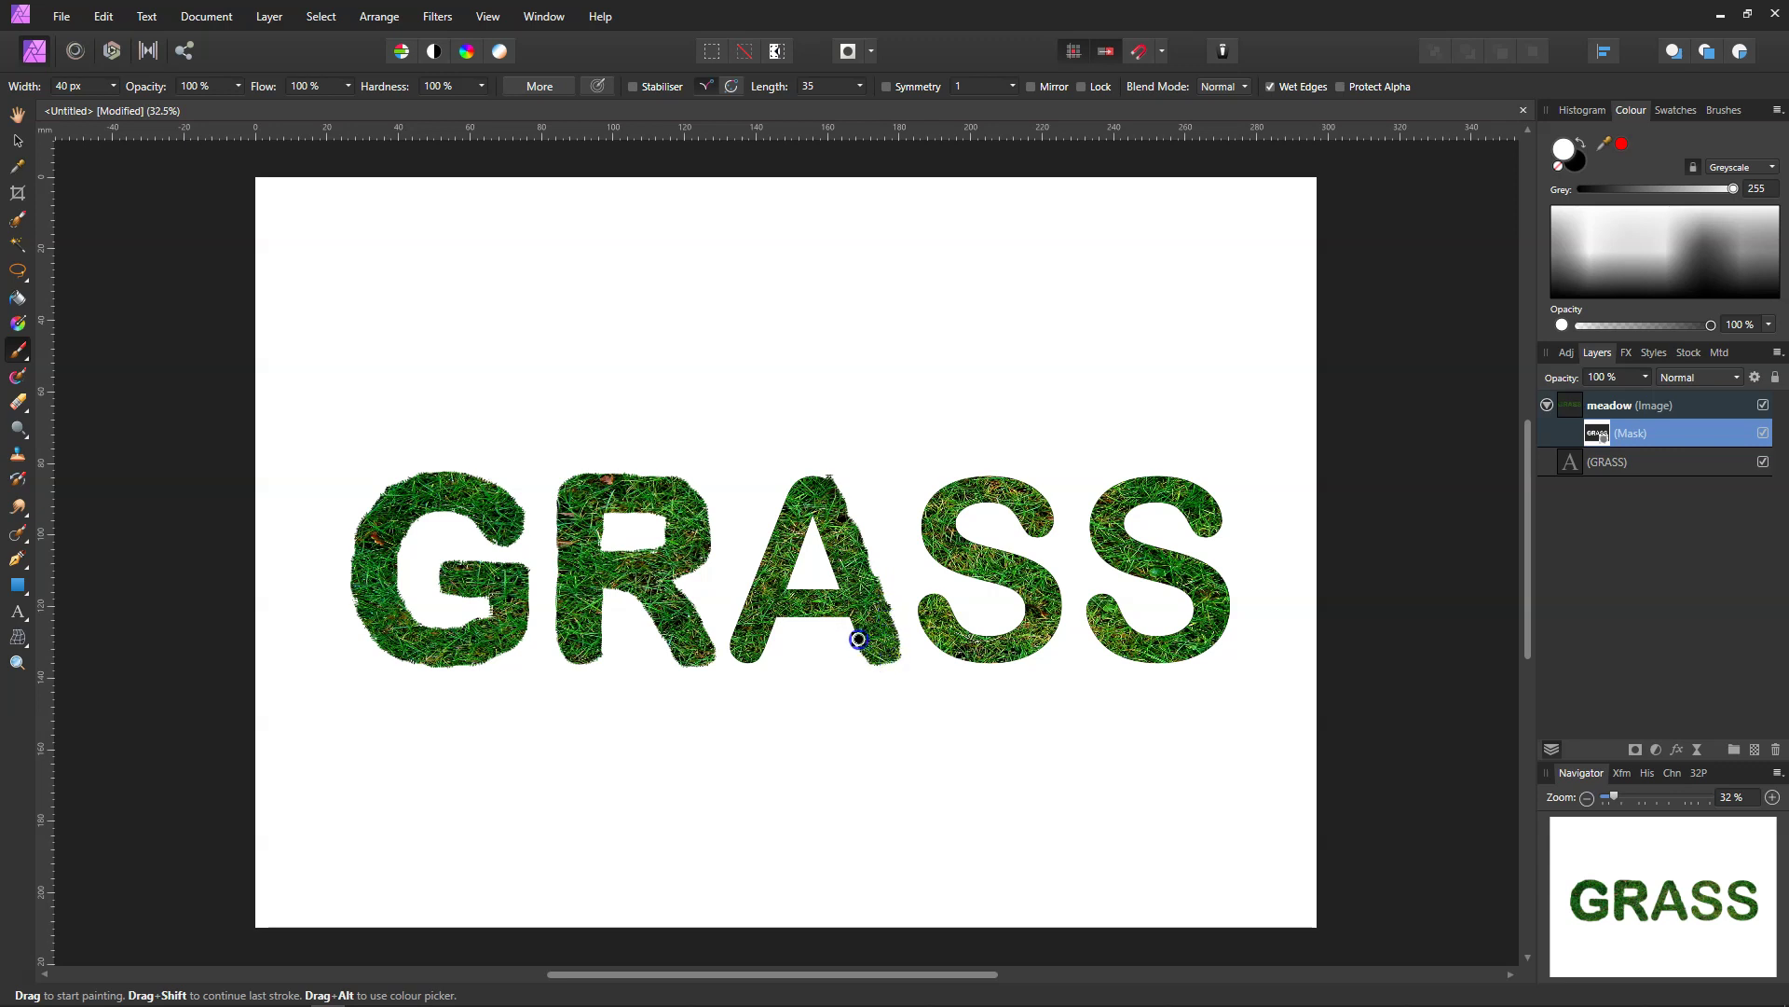
{"action": "mouse_move", "coordinate": [850, 619]}
{"action": "left_mouse_down"}
{"action": "mouse_move", "coordinate": [747, 663]}
{"action": "mouse_move", "coordinate": [732, 651]}
{"action": "mouse_move", "coordinate": [781, 504]}
{"action": "mouse_move", "coordinate": [822, 473]}
{"action": "mouse_move", "coordinate": [833, 482]}
{"action": "mouse_move", "coordinate": [775, 531]}
{"action": "mouse_move", "coordinate": [834, 526]}
{"action": "mouse_move", "coordinate": [815, 516]}
{"action": "mouse_move", "coordinate": [842, 590]}
{"action": "mouse_move", "coordinate": [783, 592]}
{"action": "mouse_move", "coordinate": [807, 523]}
{"action": "mouse_move", "coordinate": [840, 587]}
{"action": "mouse_move", "coordinate": [818, 531]}
{"action": "left_mouse_up"}
{"action": "mouse_move", "coordinate": [928, 569]}
{"action": "left_mouse_down"}
{"action": "mouse_move", "coordinate": [892, 558]}
{"action": "mouse_move", "coordinate": [1057, 521]}
{"action": "mouse_move", "coordinate": [1042, 492]}
{"action": "mouse_move", "coordinate": [970, 477]}
{"action": "mouse_move", "coordinate": [936, 488]}
{"action": "mouse_move", "coordinate": [920, 532]}
{"action": "mouse_move", "coordinate": [1027, 617]}
{"action": "mouse_move", "coordinate": [980, 636]}
{"action": "mouse_move", "coordinate": [922, 598]}
{"action": "mouse_move", "coordinate": [929, 639]}
{"action": "mouse_move", "coordinate": [965, 663]}
{"action": "mouse_move", "coordinate": [1015, 659]}
{"action": "mouse_move", "coordinate": [1051, 635]}
{"action": "mouse_move", "coordinate": [1055, 588]}
{"action": "mouse_move", "coordinate": [970, 541]}
{"action": "mouse_move", "coordinate": [961, 511]}
{"action": "mouse_move", "coordinate": [995, 504]}
{"action": "mouse_move", "coordinate": [1056, 526]}
{"action": "left_mouse_up"}
{"action": "mouse_move", "coordinate": [1221, 526]}
{"action": "left_mouse_down"}
{"action": "mouse_move", "coordinate": [1205, 485]}
{"action": "mouse_move", "coordinate": [1142, 474]}
{"action": "mouse_move", "coordinate": [1088, 513]}
{"action": "mouse_move", "coordinate": [1110, 569]}
{"action": "mouse_move", "coordinate": [1187, 596]}
{"action": "mouse_move", "coordinate": [1189, 627]}
{"action": "mouse_move", "coordinate": [1168, 634]}
{"action": "mouse_move", "coordinate": [1138, 636]}
{"action": "mouse_move", "coordinate": [1107, 597]}
{"action": "mouse_move", "coordinate": [1090, 606]}
{"action": "mouse_move", "coordinate": [1109, 649]}
{"action": "mouse_move", "coordinate": [1161, 663]}
{"action": "mouse_move", "coordinate": [1223, 638]}
{"action": "mouse_move", "coordinate": [1228, 586]}
{"action": "mouse_move", "coordinate": [1144, 543]}
{"action": "mouse_move", "coordinate": [1128, 507]}
{"action": "mouse_move", "coordinate": [1161, 503]}
{"action": "mouse_move", "coordinate": [1206, 536]}
{"action": "mouse_move", "coordinate": [1223, 510]}
{"action": "mouse_move", "coordinate": [1153, 498]}
{"action": "mouse_move", "coordinate": [1123, 526]}
{"action": "left_mouse_up"}
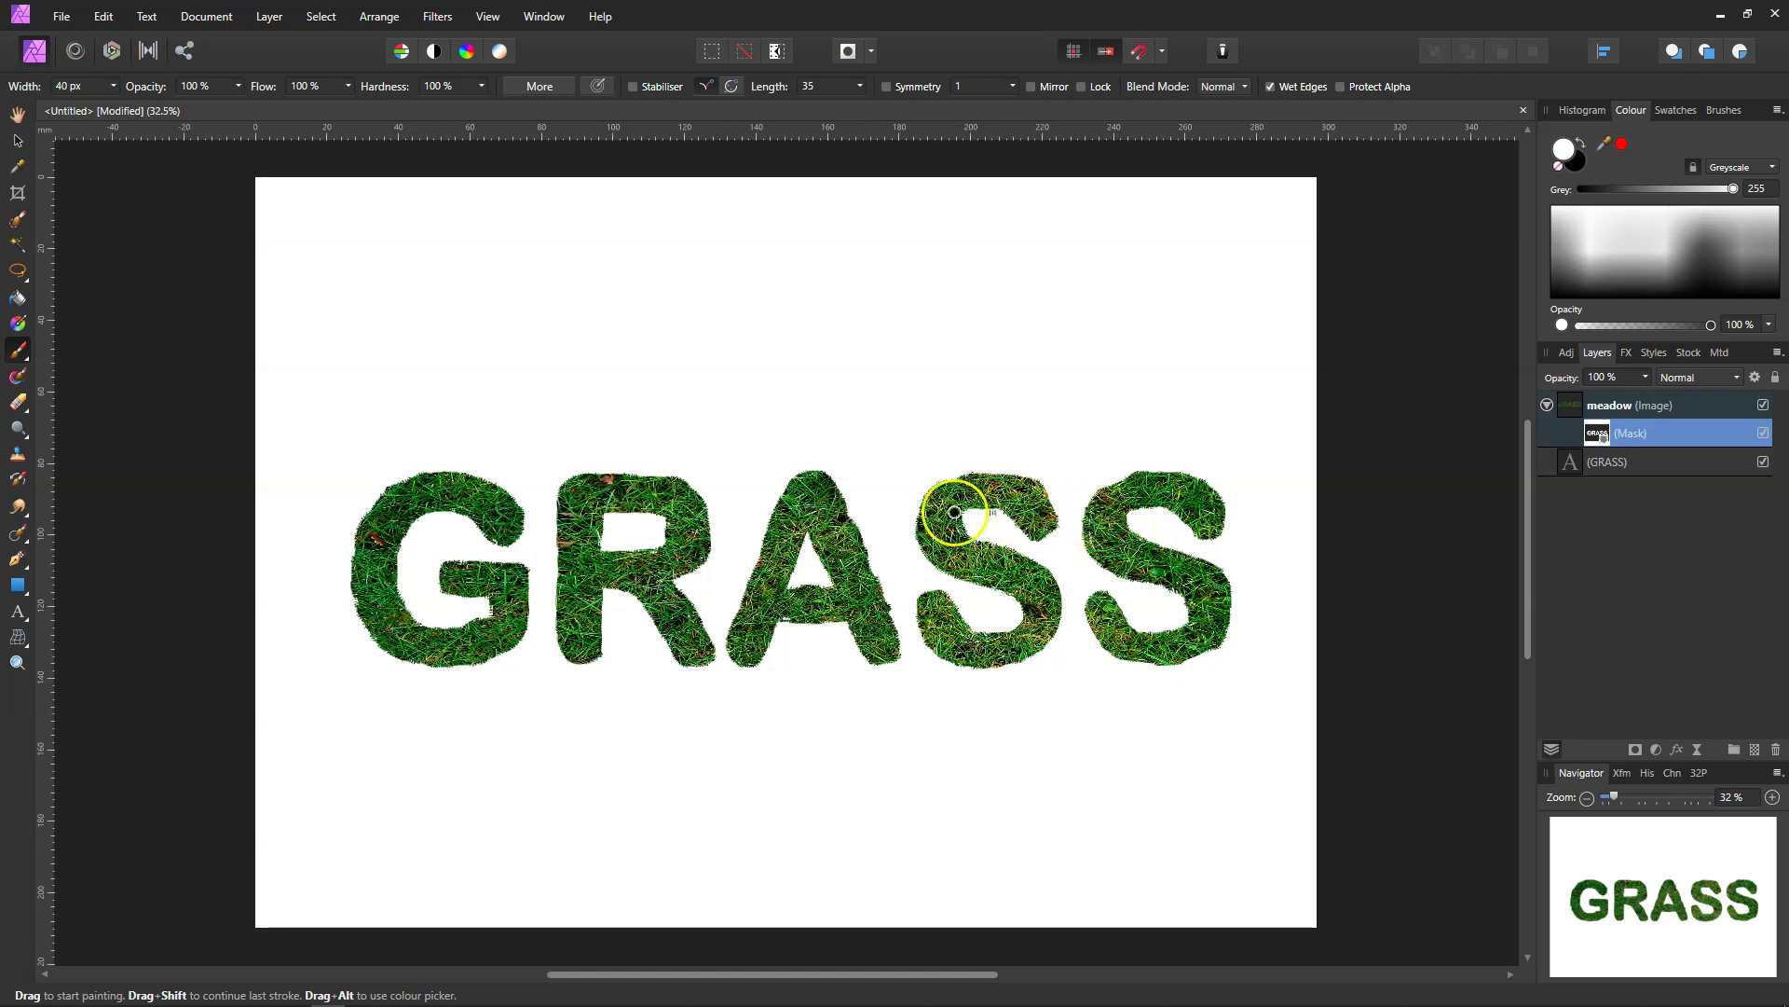
Draw a black rectangle covering the whole page as the top layer, above the meadow image
{"action": "left_click", "coordinate": [16, 587]}
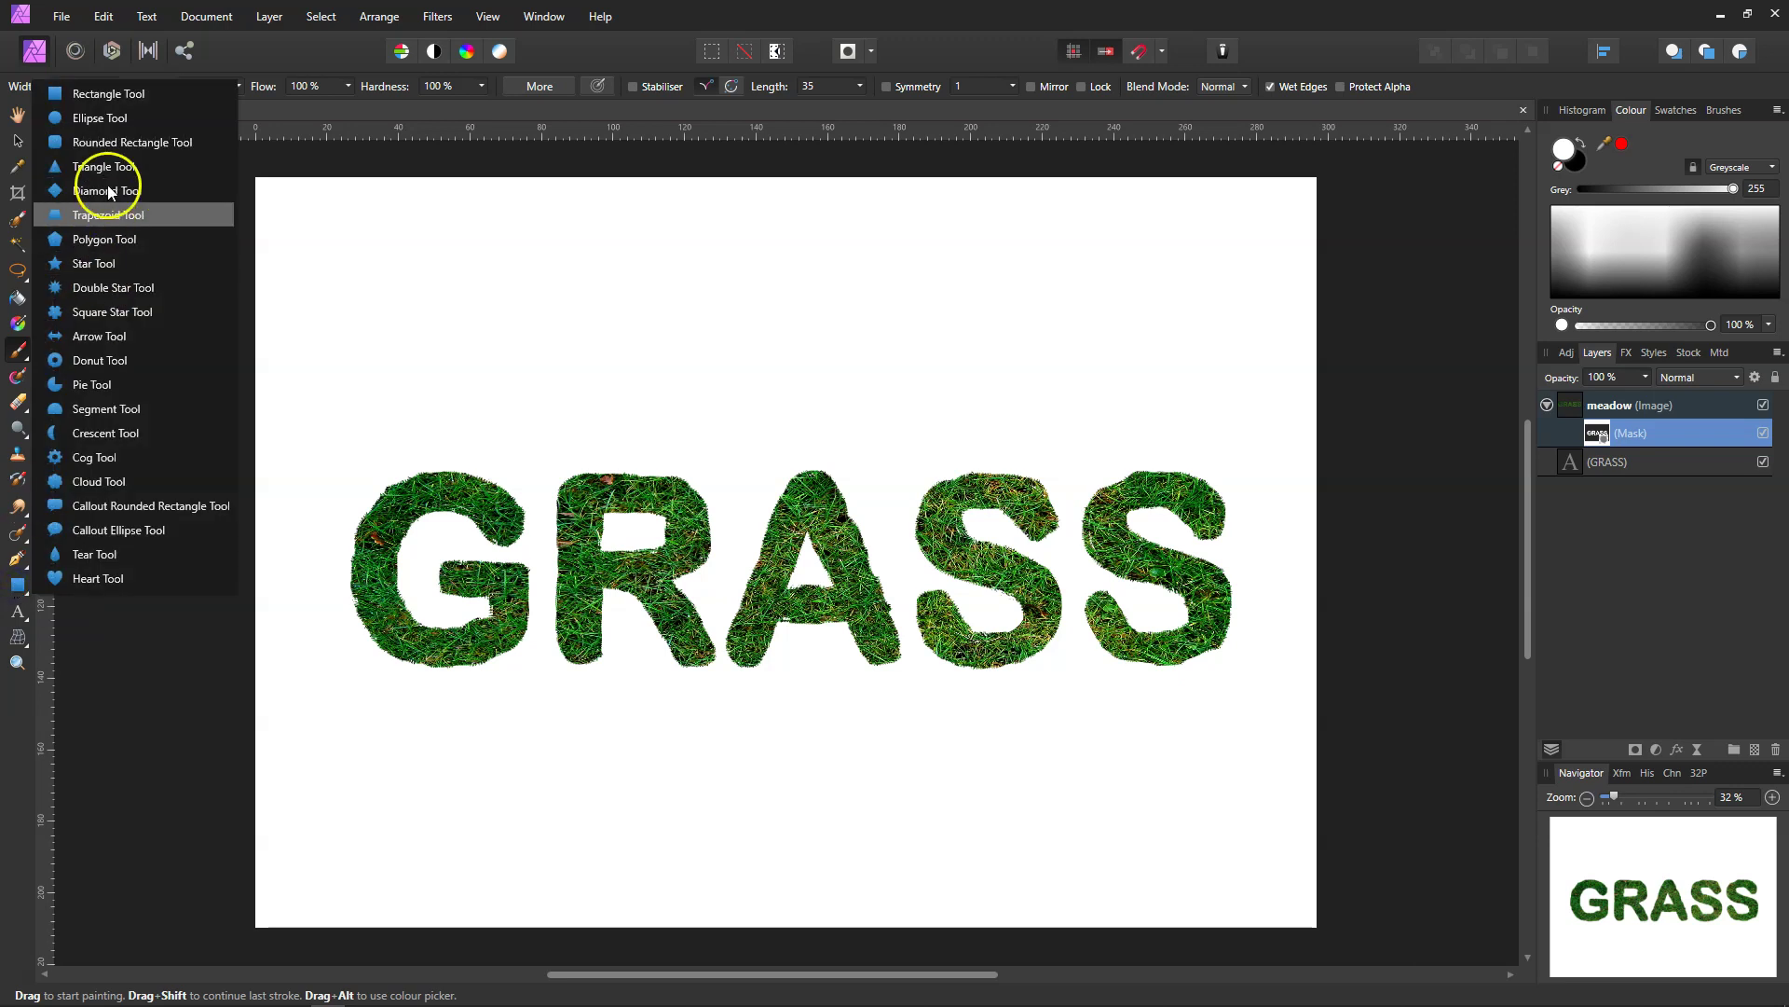
{"action": "left_click", "coordinate": [102, 94]}
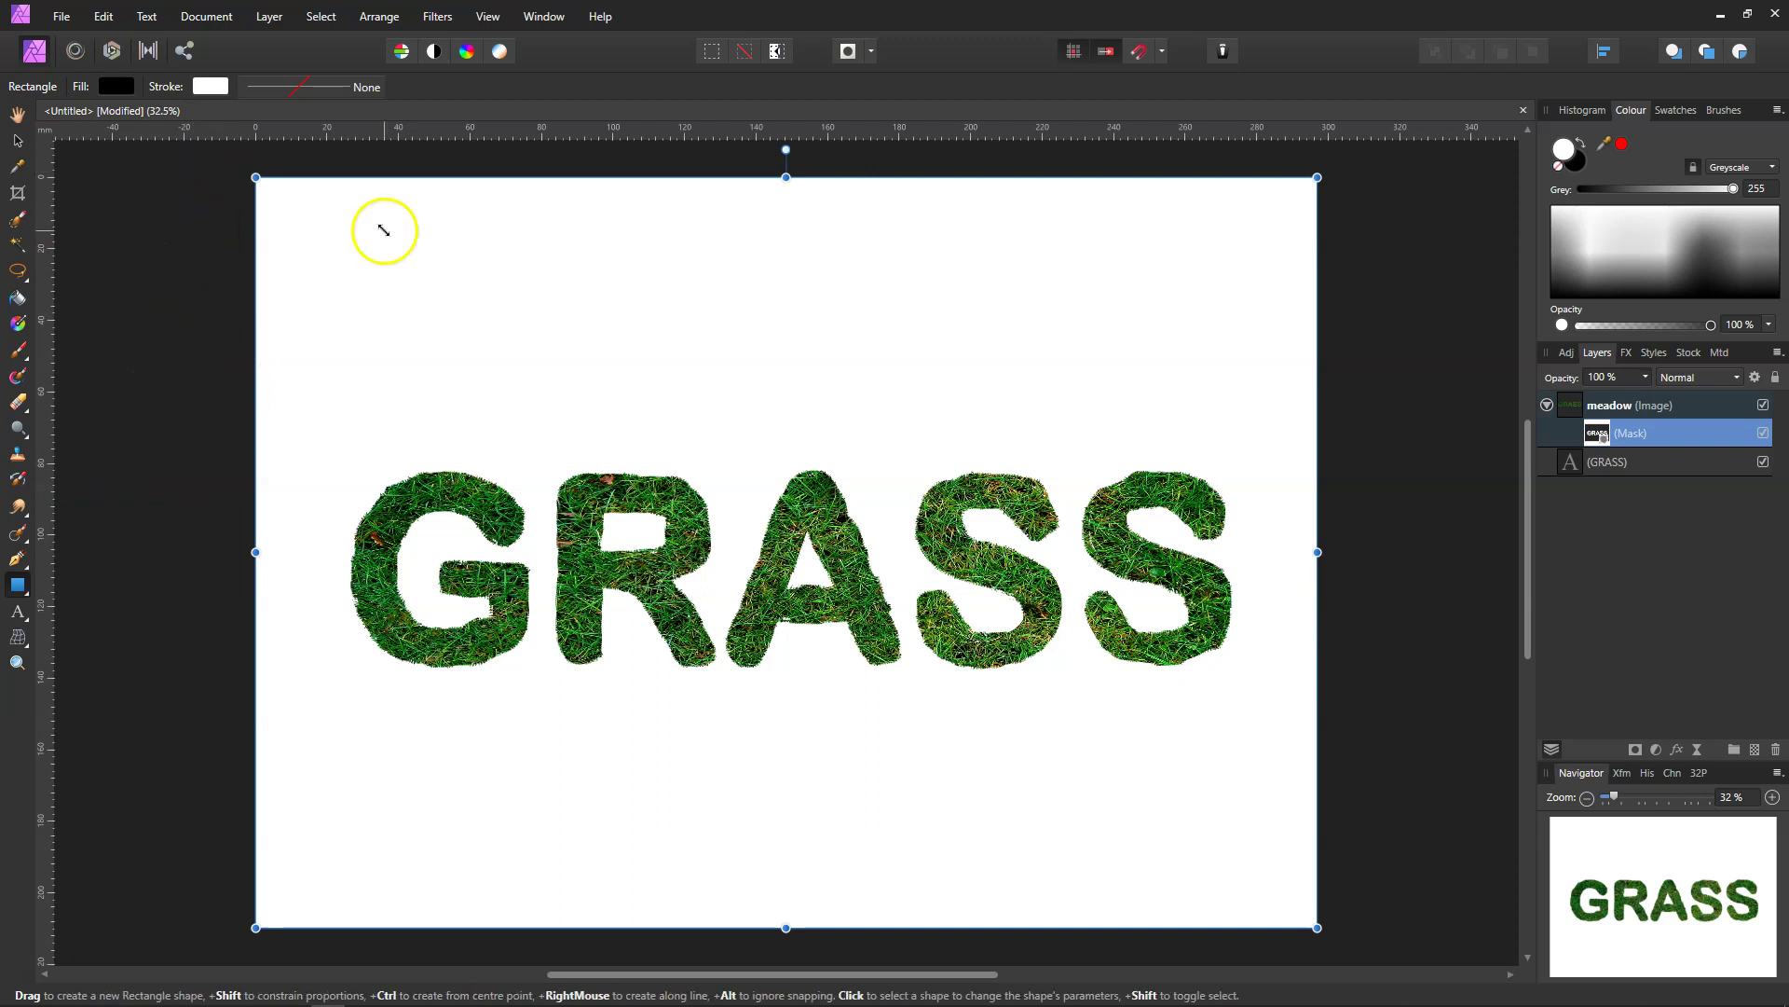
{"action": "left_click", "coordinate": [1548, 404]}
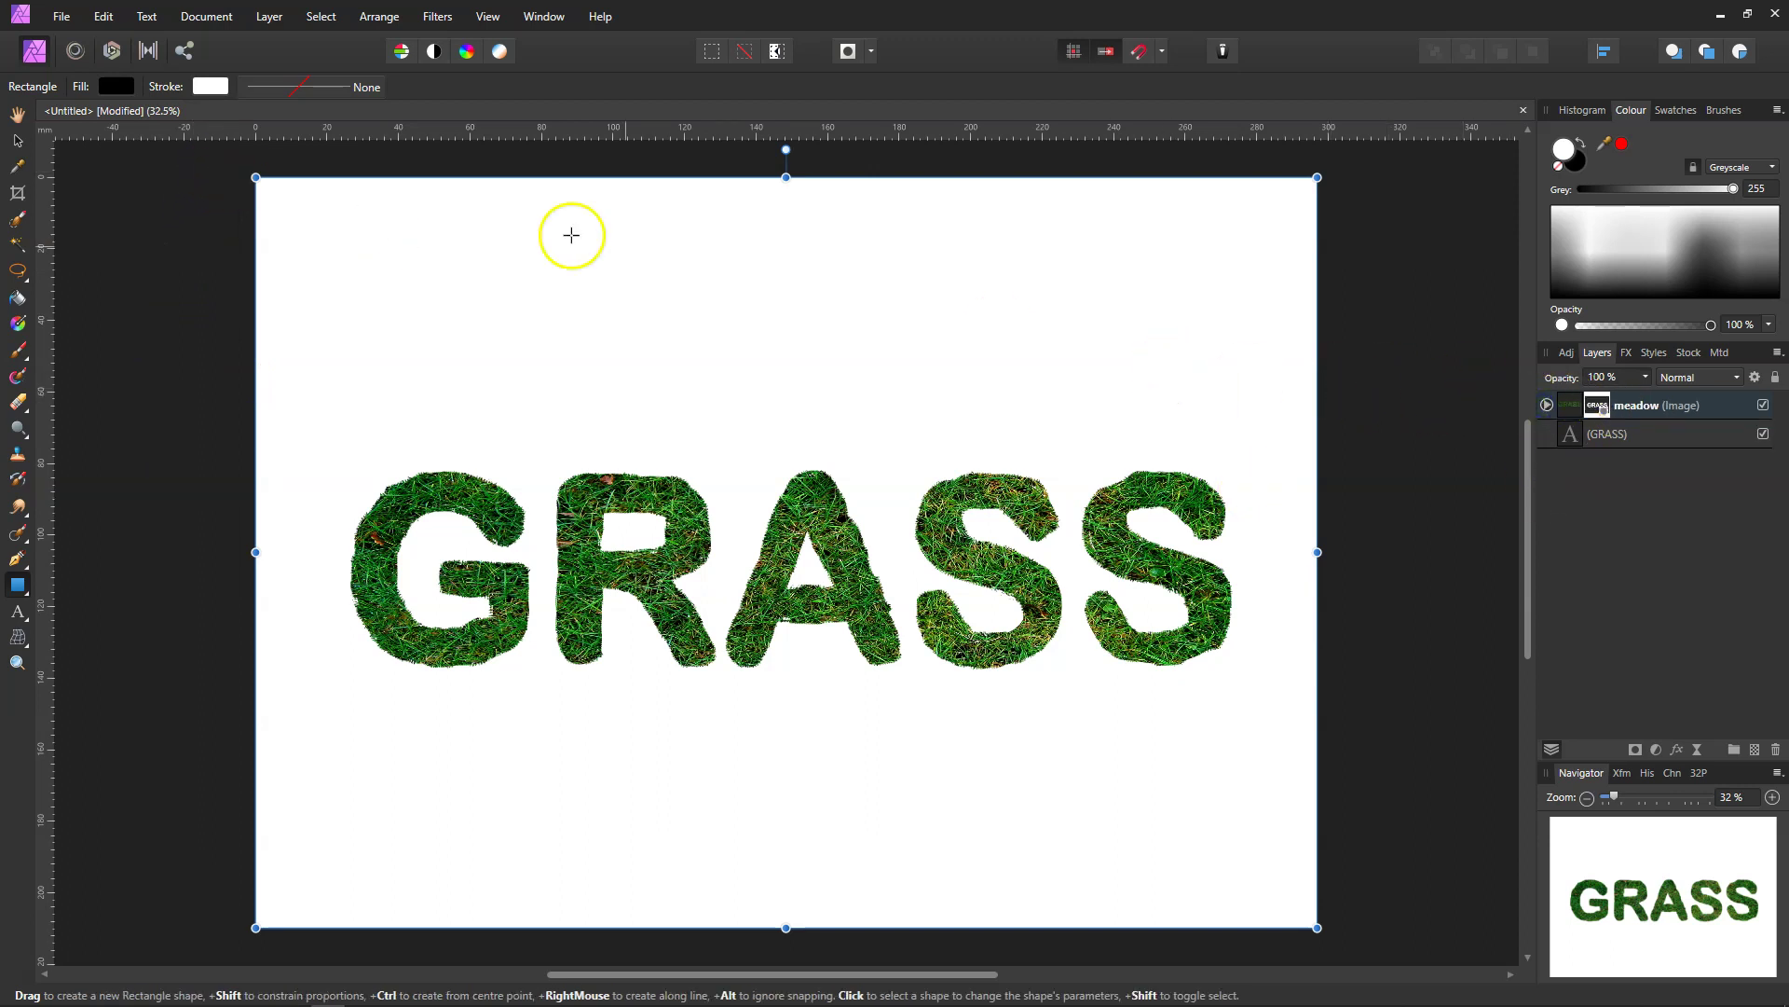
{"action": "left_click", "coordinate": [1687, 406]}
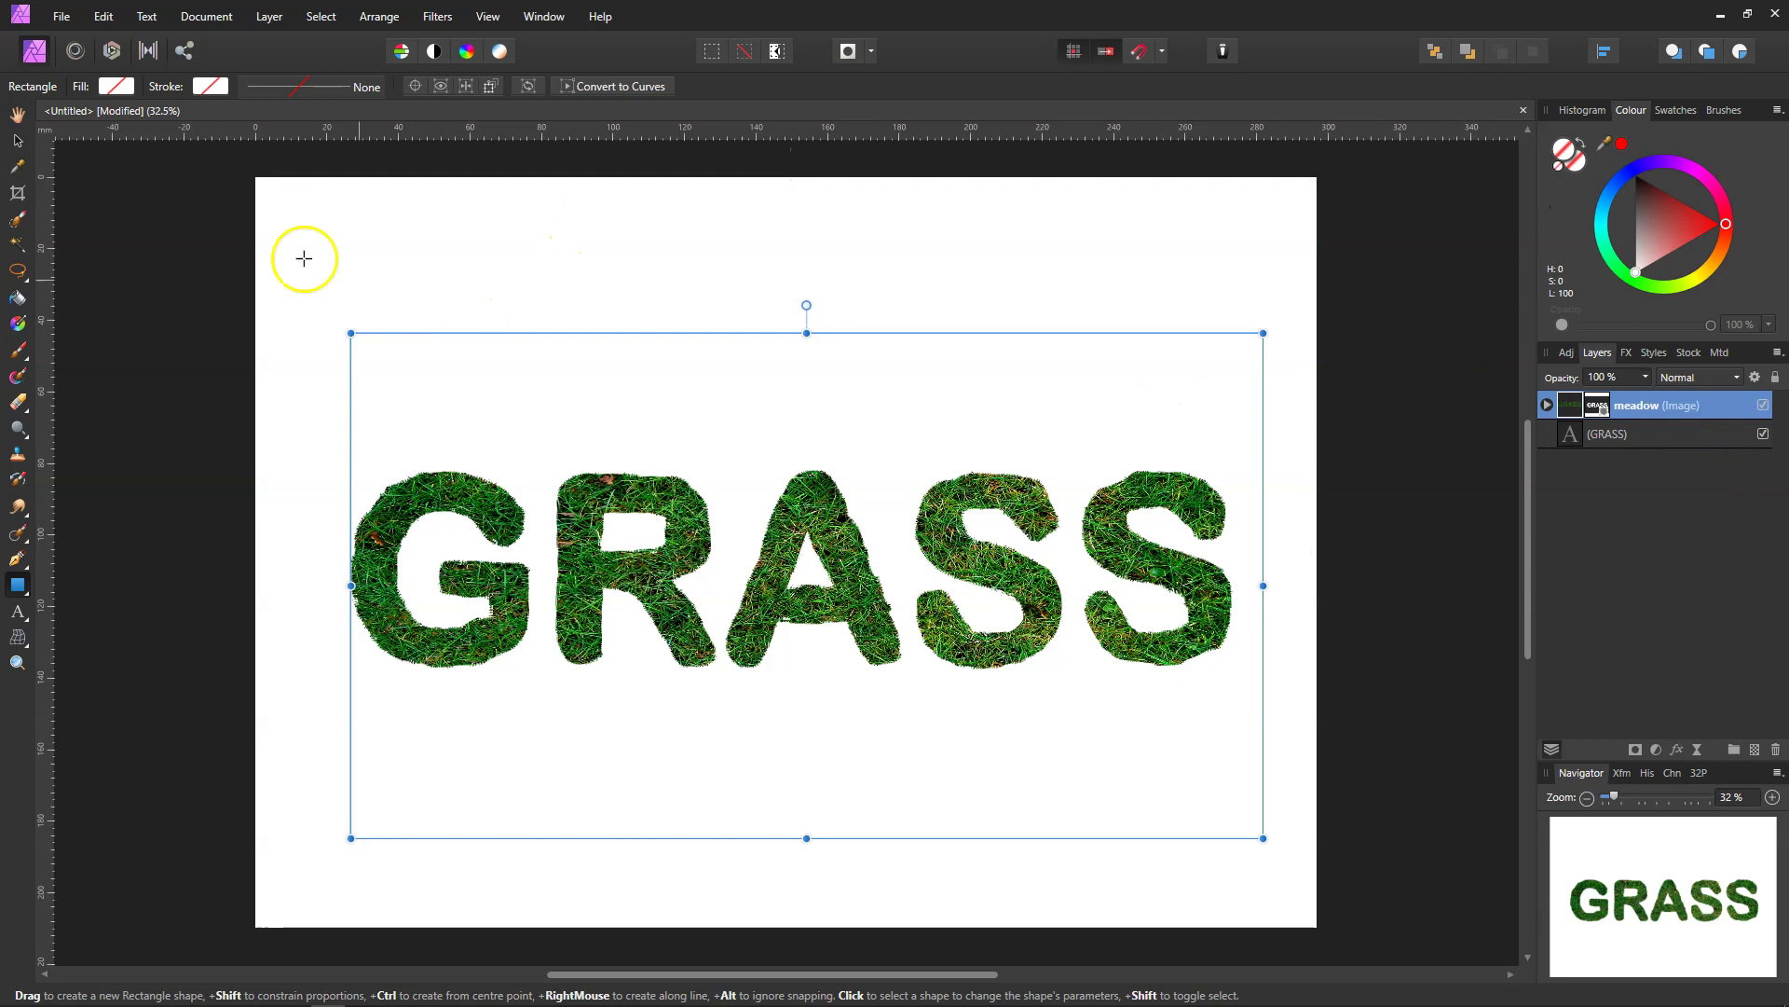
{"action": "left_click_drag", "start_coordinate": [241, 160], "coordinate": [1345, 913]}
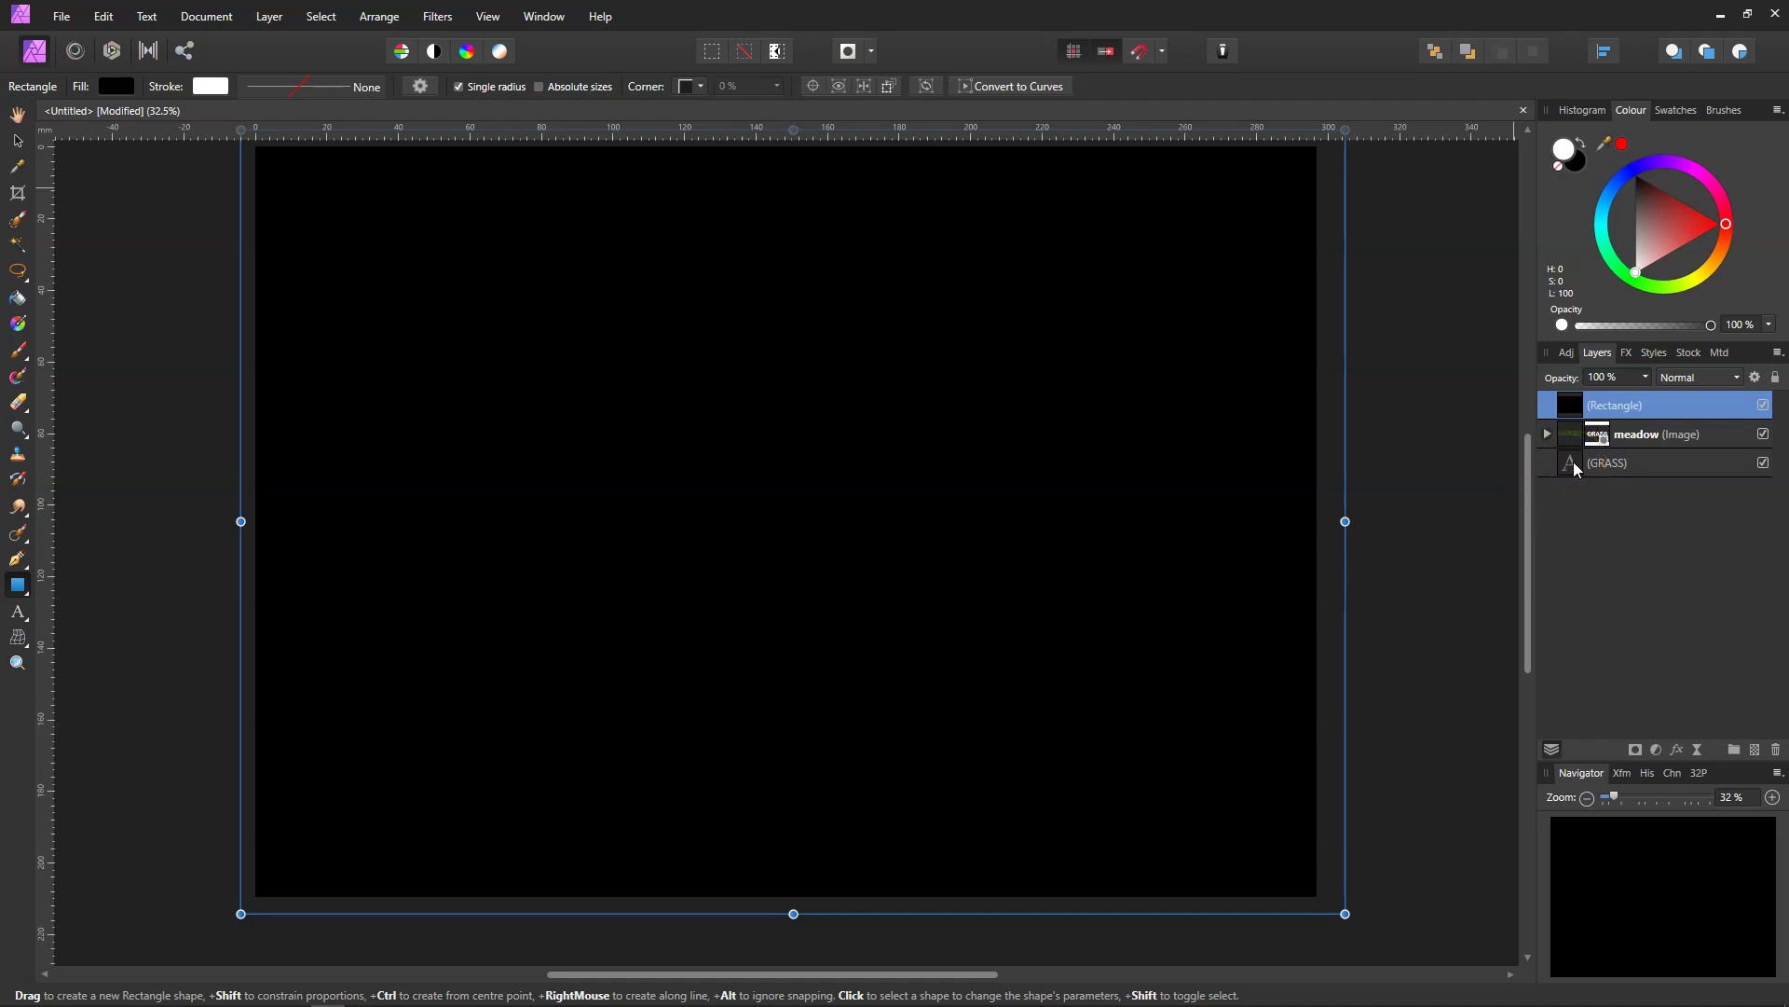
Mask the black rectangle with the GRASS letter shapes and move it below the GRASS text layer
{"action": "left_click", "coordinate": [1571, 462], "text": "ctrl"}
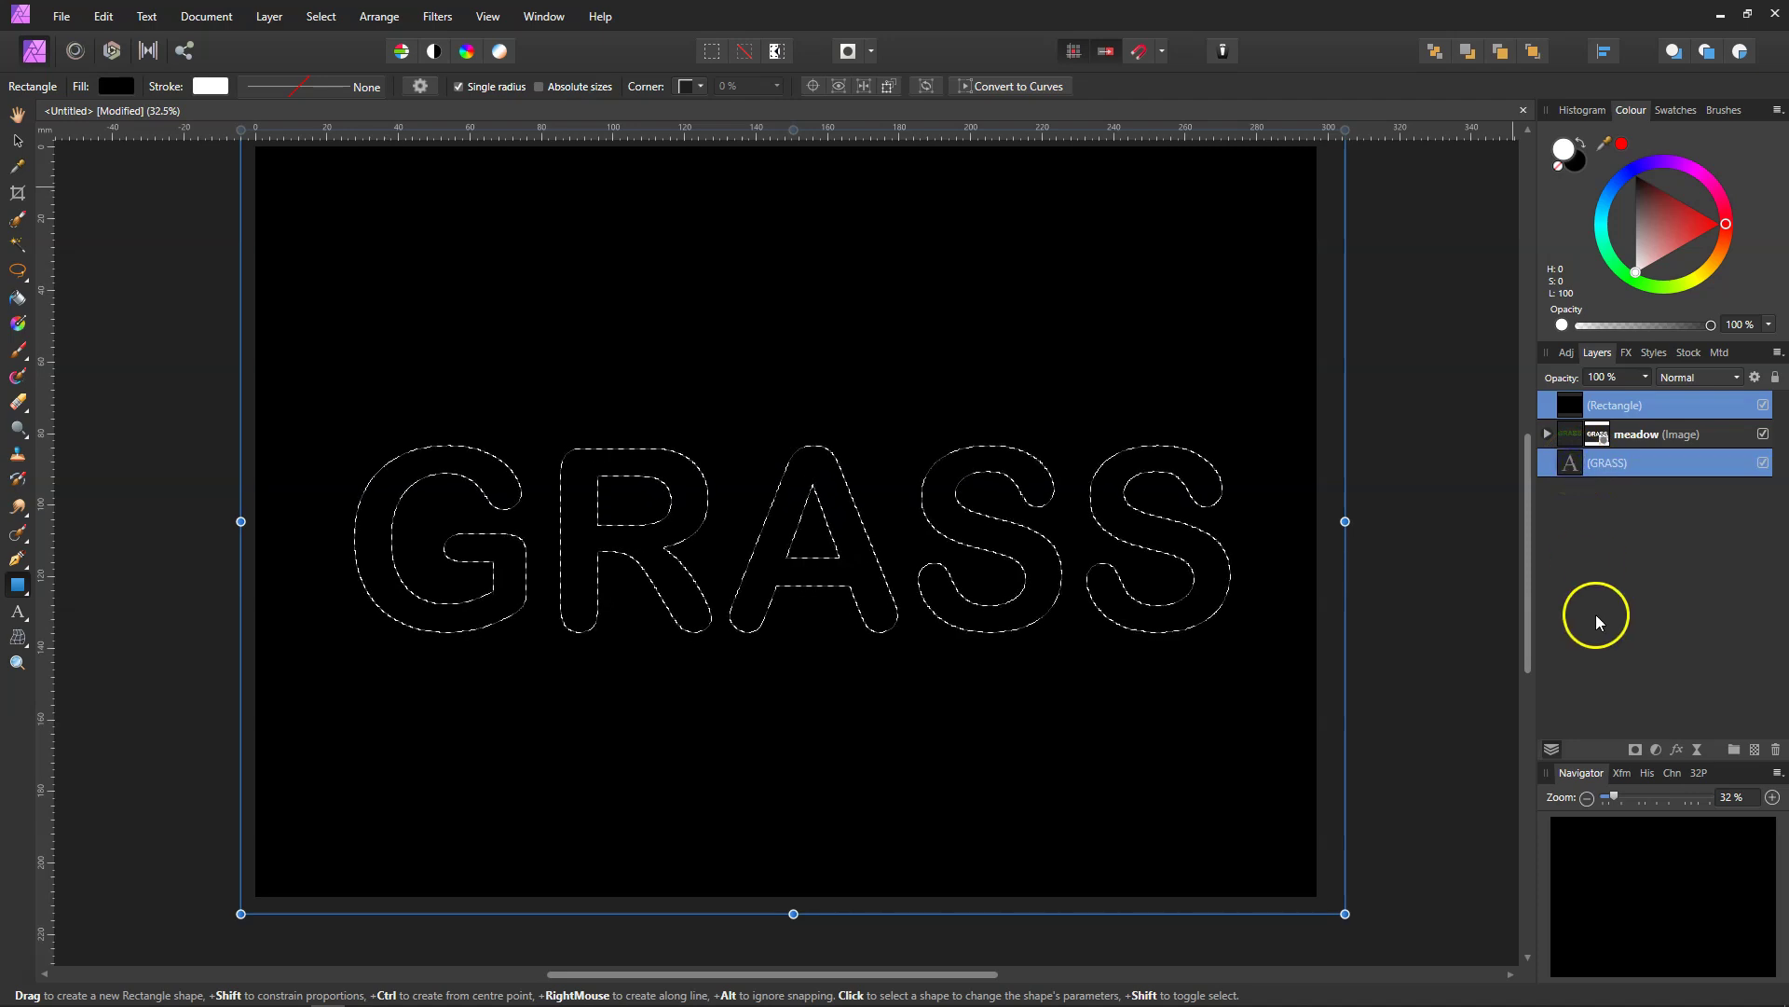
{"action": "left_click", "coordinate": [1689, 407]}
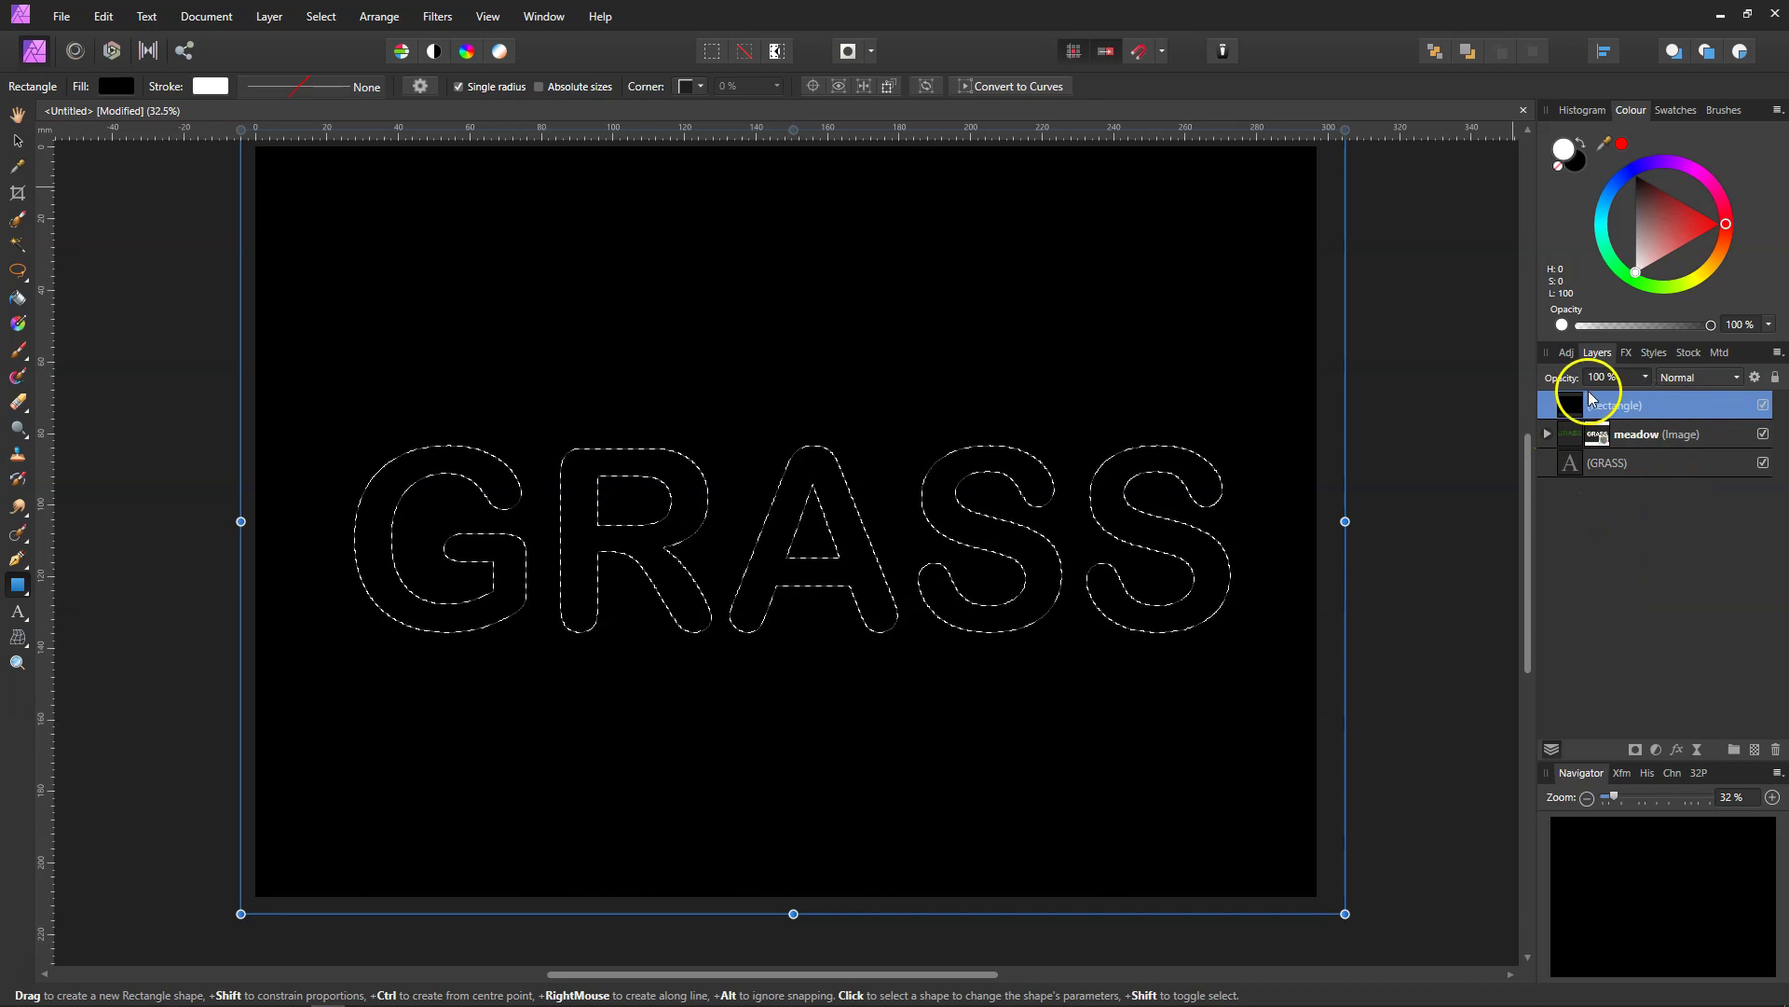
{"action": "left_click", "coordinate": [1637, 751]}
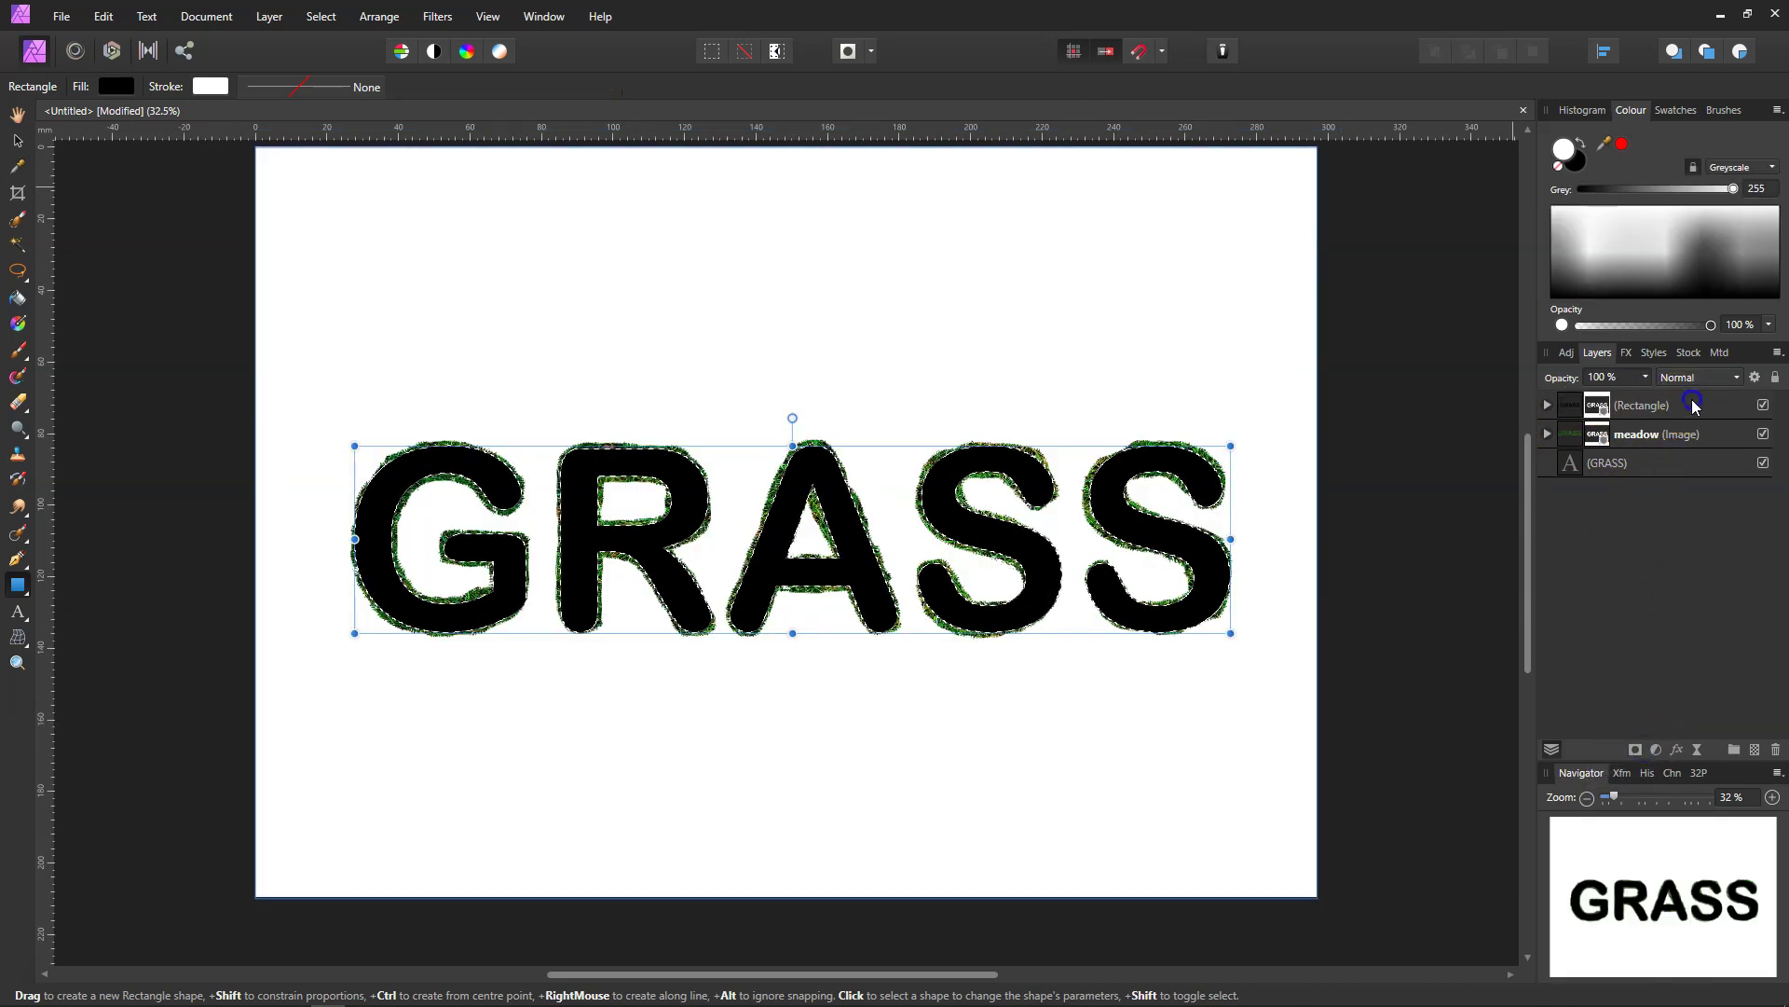
{"action": "left_click_drag", "start_coordinate": [1692, 411], "coordinate": [1694, 471]}
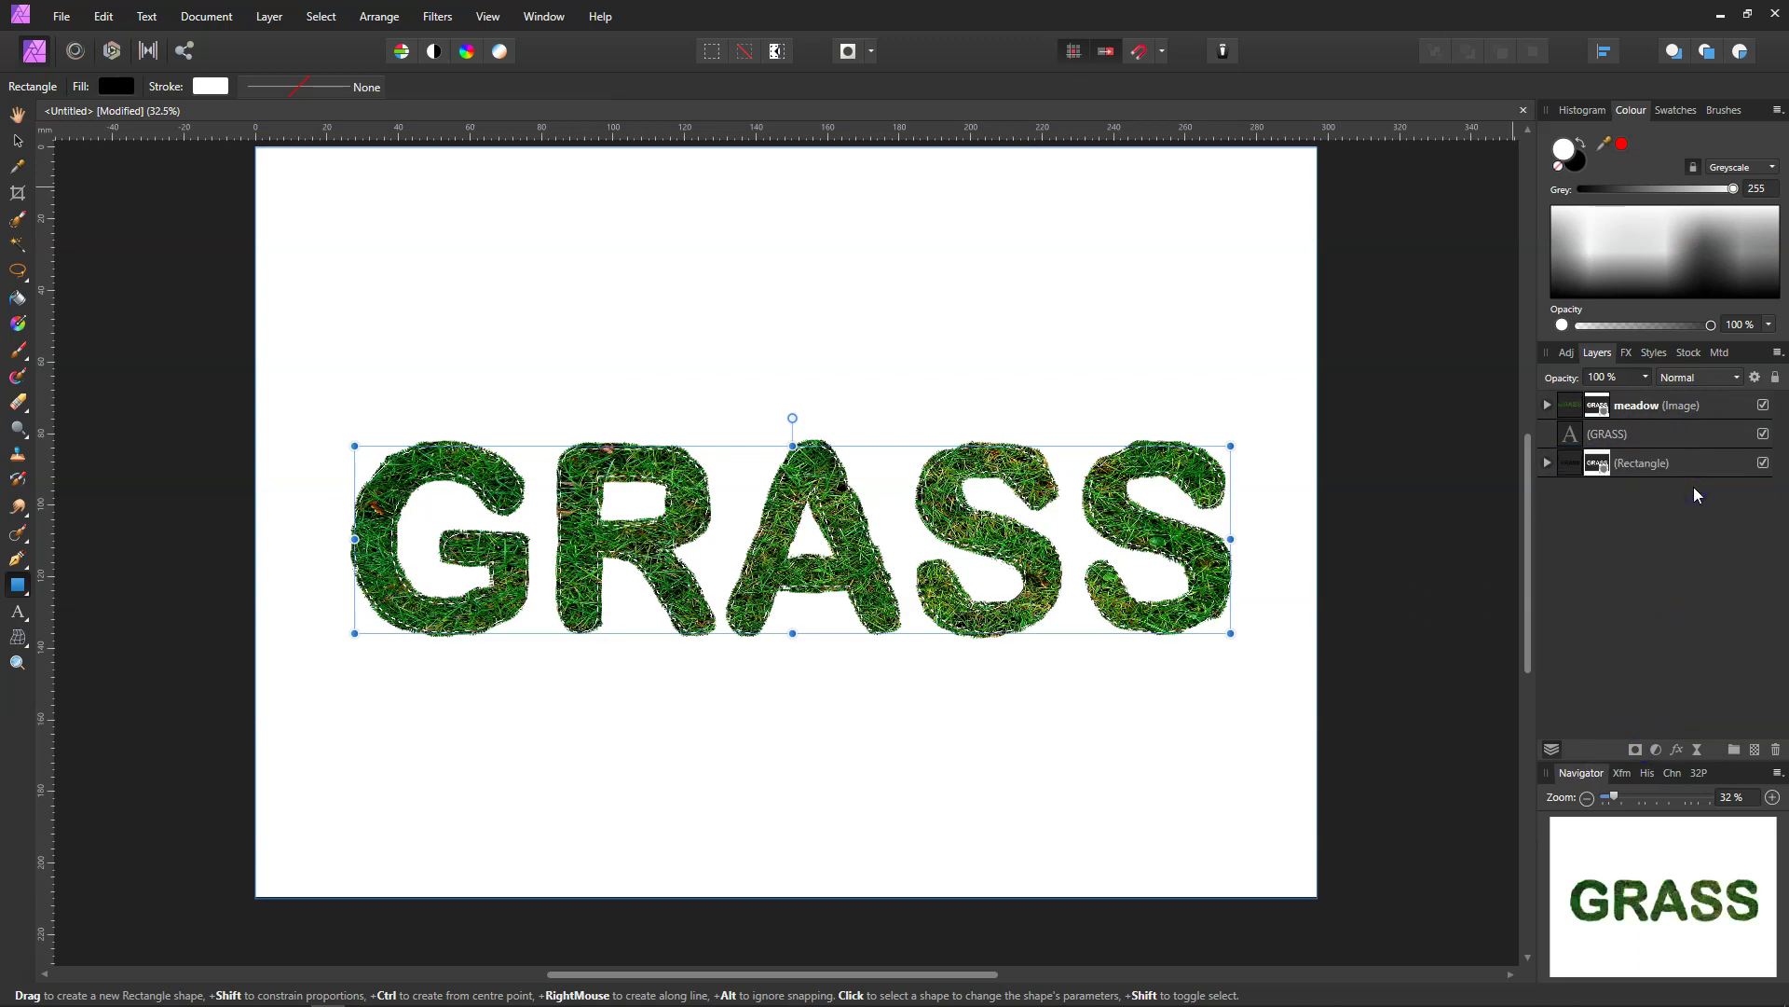
Clear the selection and nudge the black letter shapes slightly down-right as a drop shadow
{"action": "key", "text": "ctrl+d"}
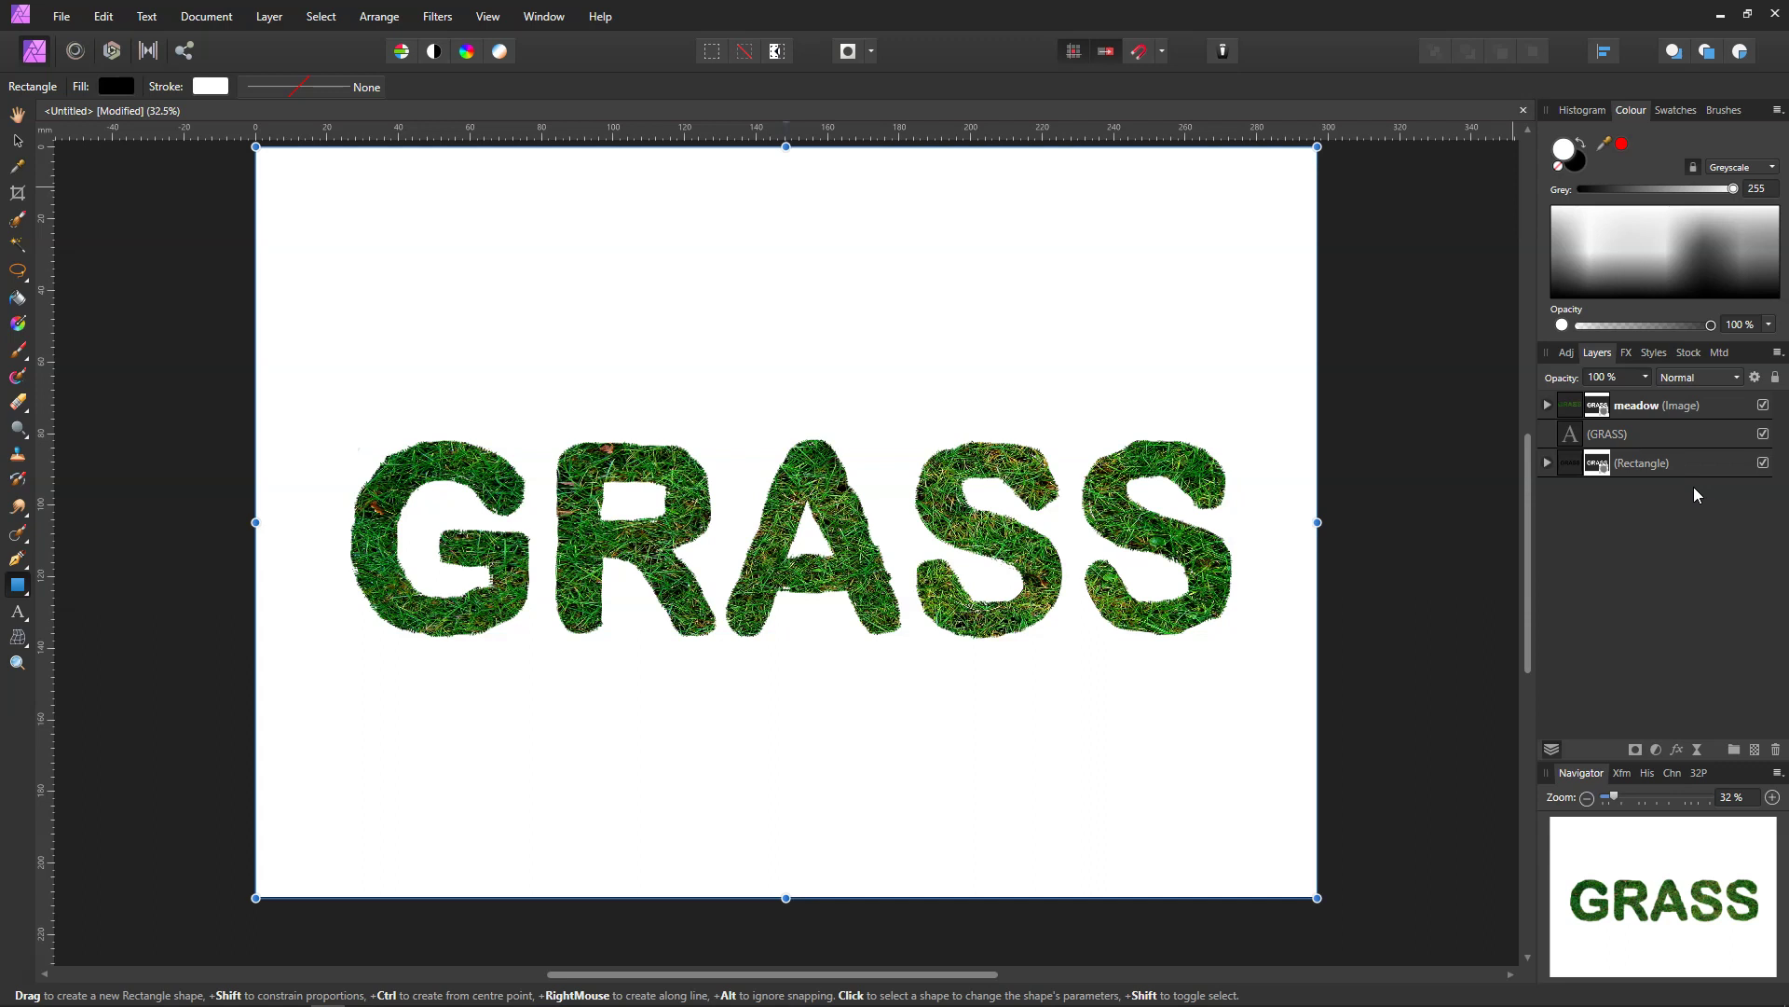
{"action": "left_click", "coordinate": [1669, 464]}
{"action": "left_click", "coordinate": [372, 360]}
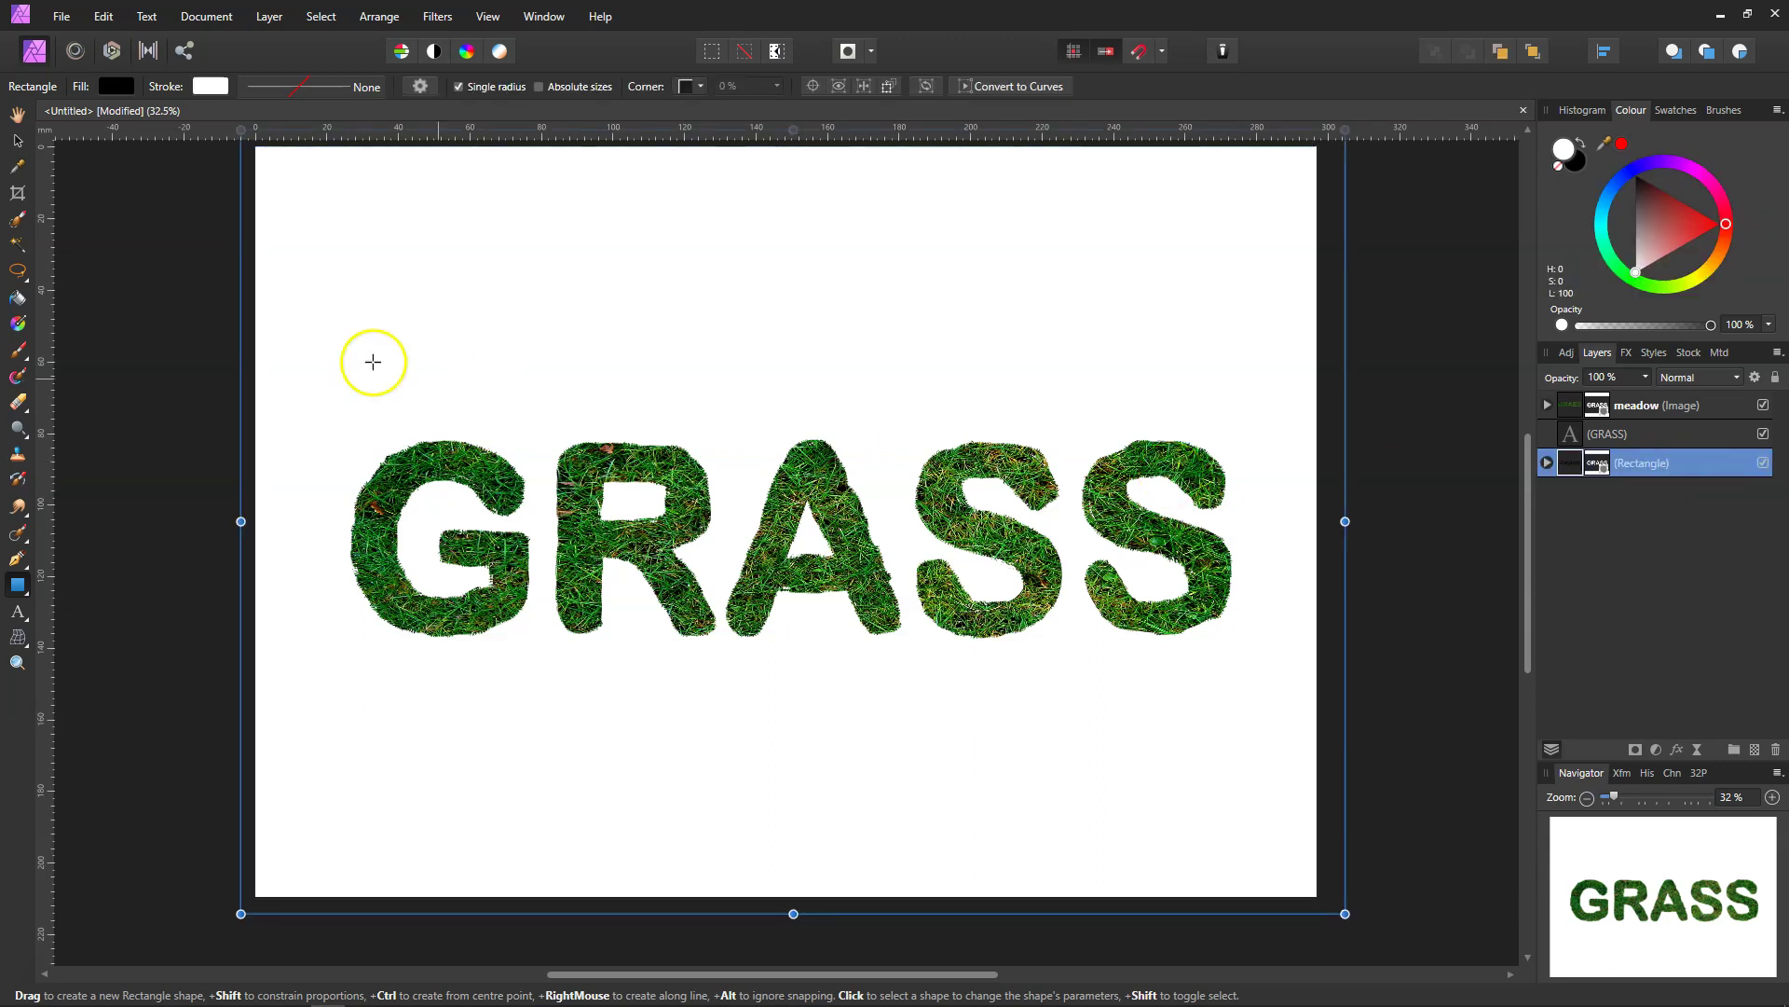
{"action": "left_click", "coordinate": [17, 141]}
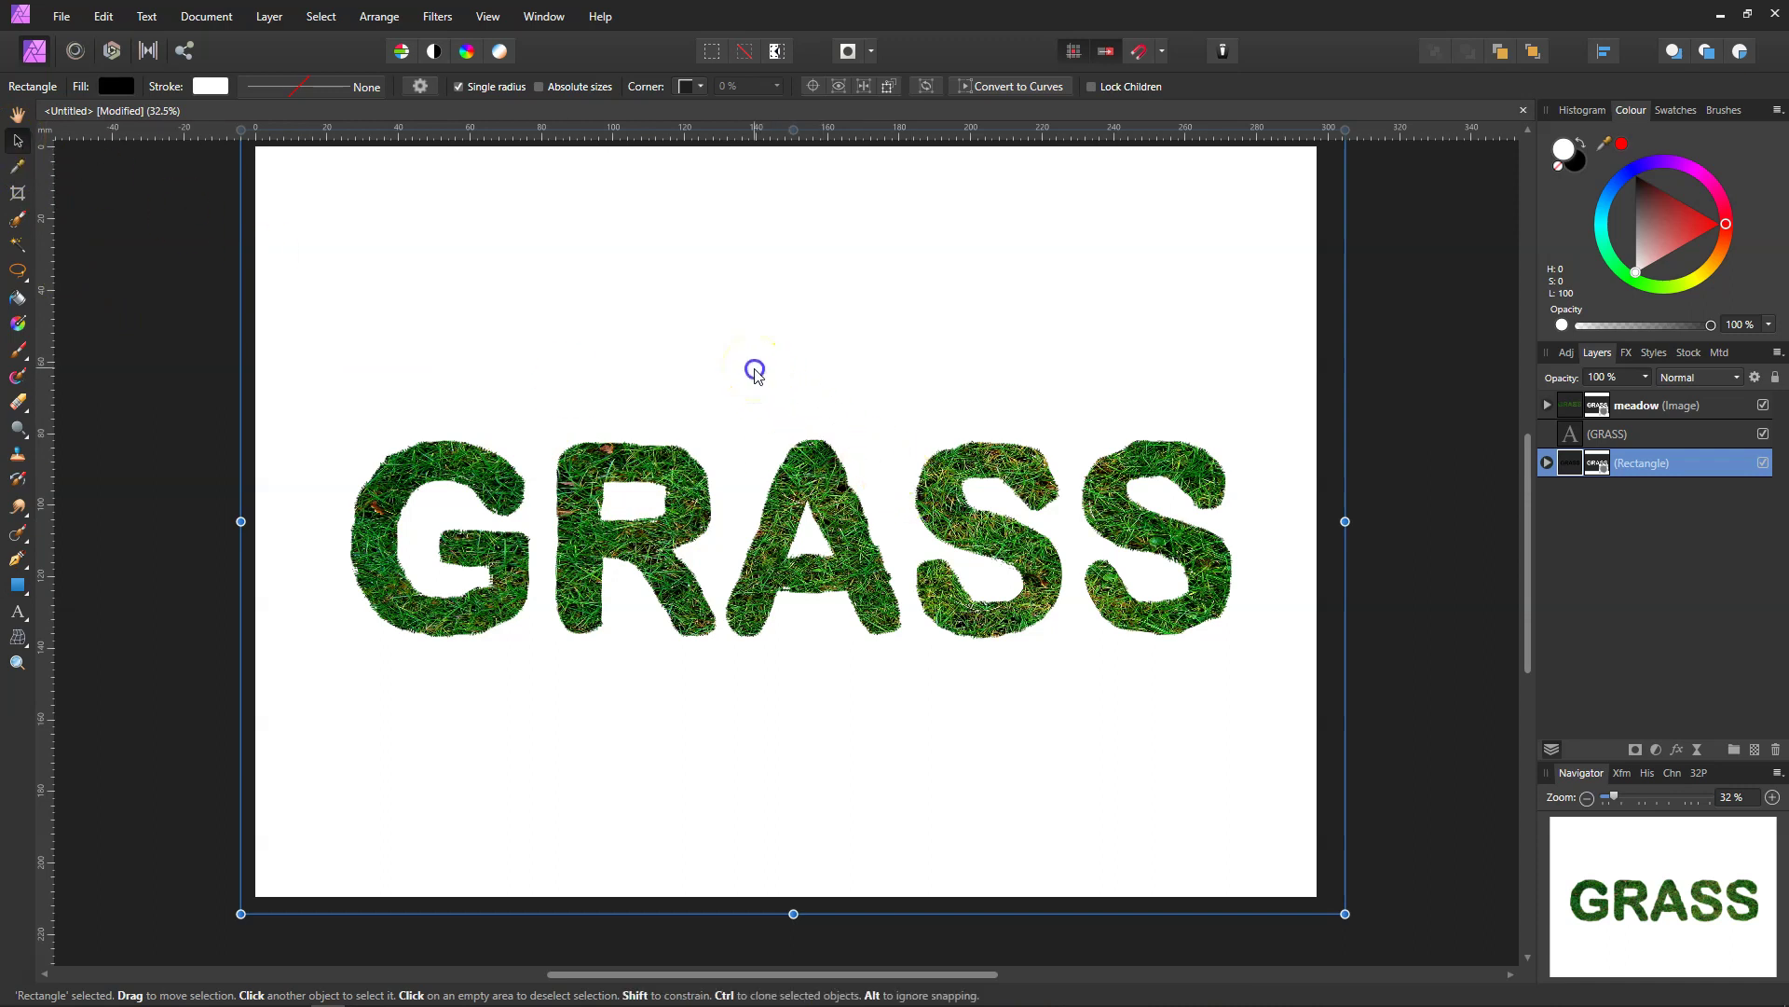
{"action": "left_click_drag", "start_coordinate": [756, 372], "coordinate": [764, 382]}
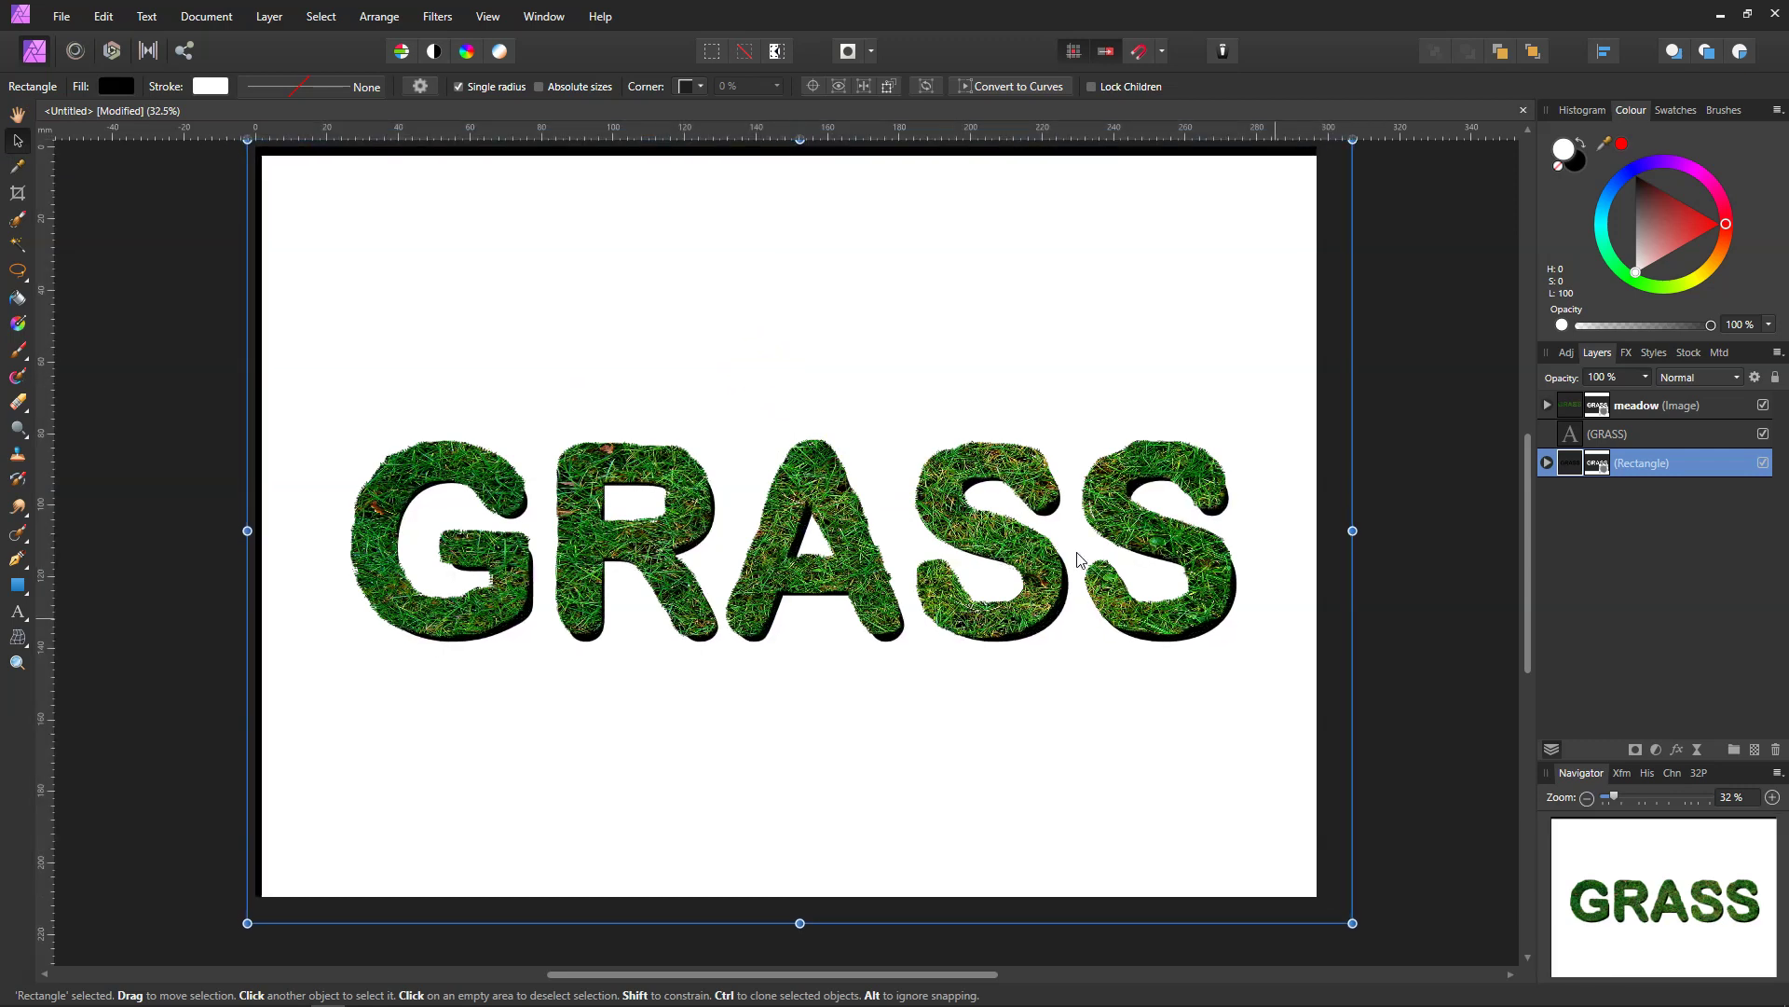
Rasterise the black shadow layer and apply a 16 px Motion Blur at 180°
{"action": "left_click", "coordinate": [440, 19]}
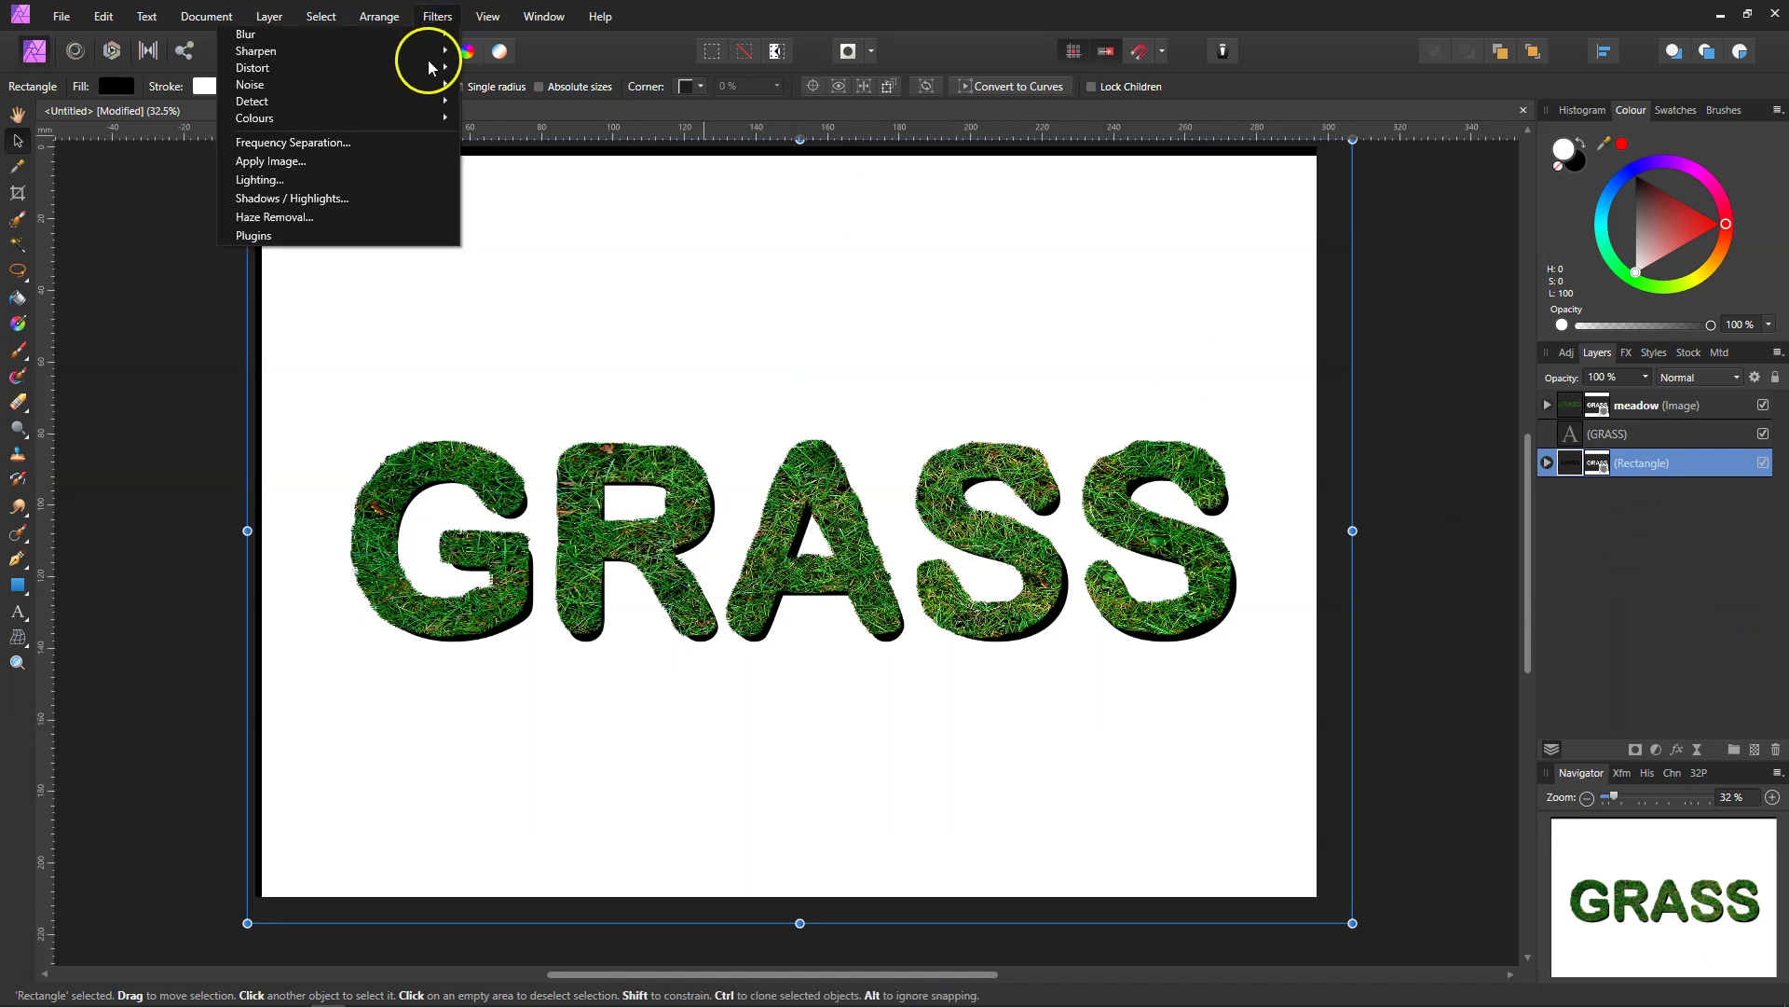
{"action": "mouse_move", "coordinate": [418, 35]}
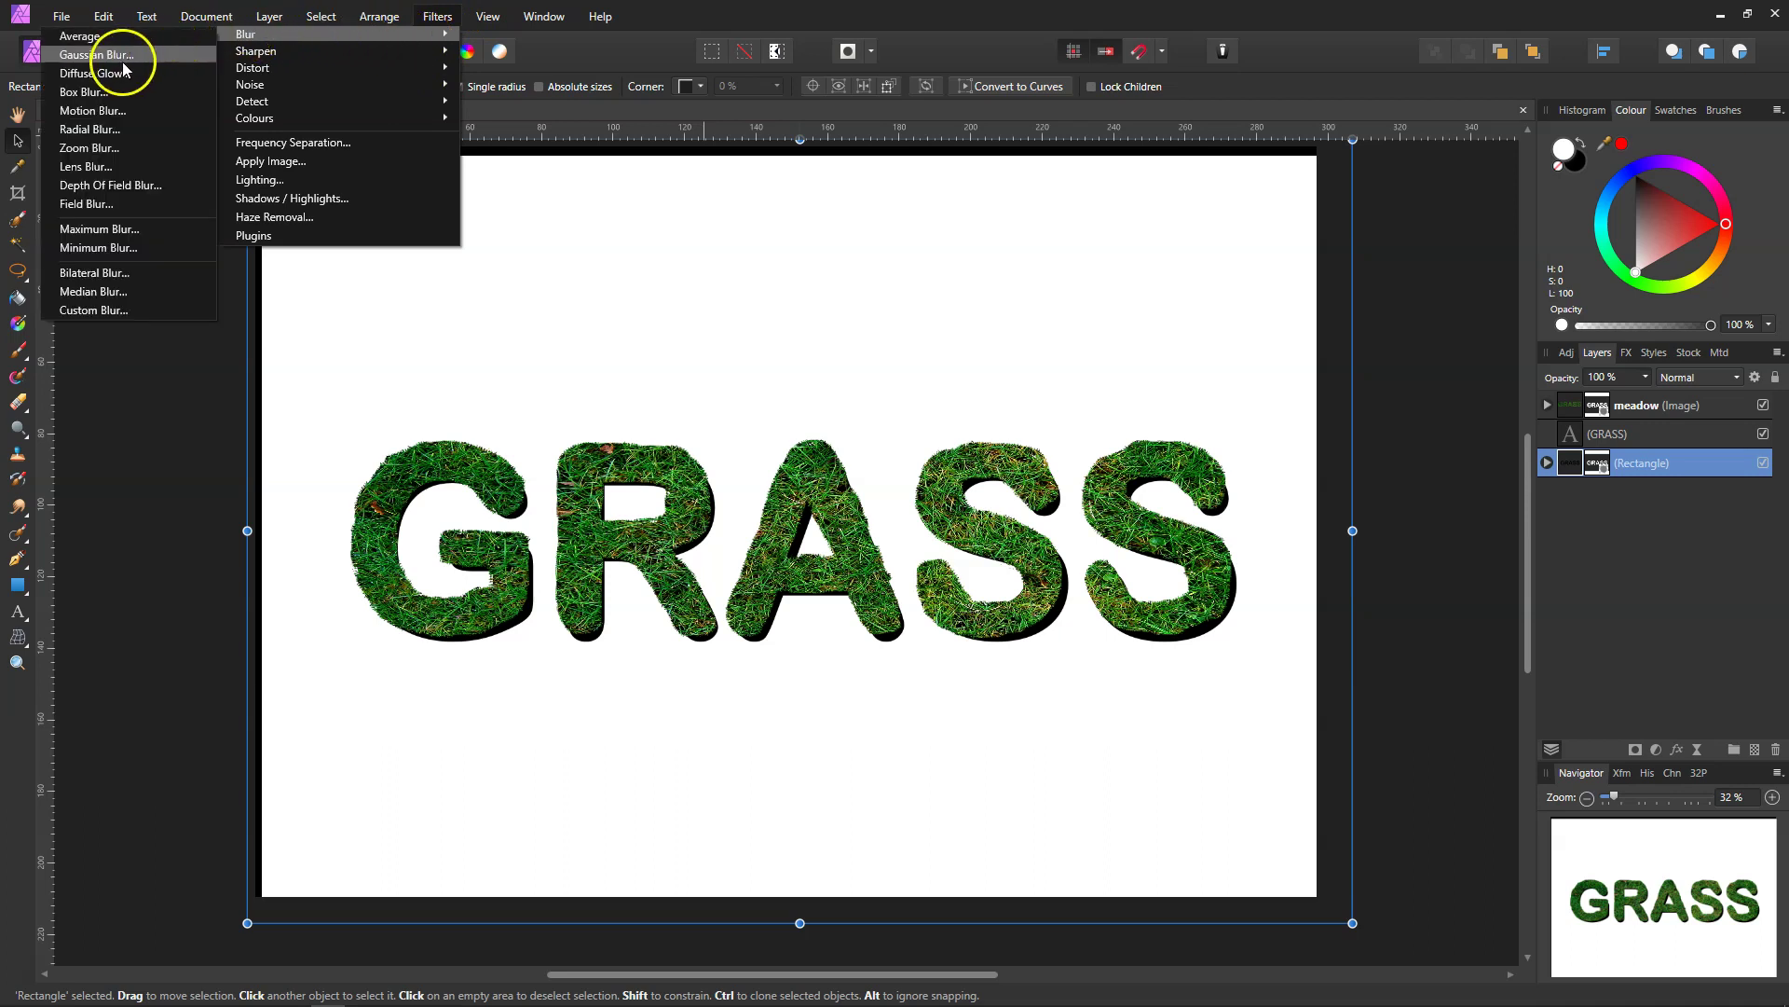
{"action": "left_click", "coordinate": [119, 111]}
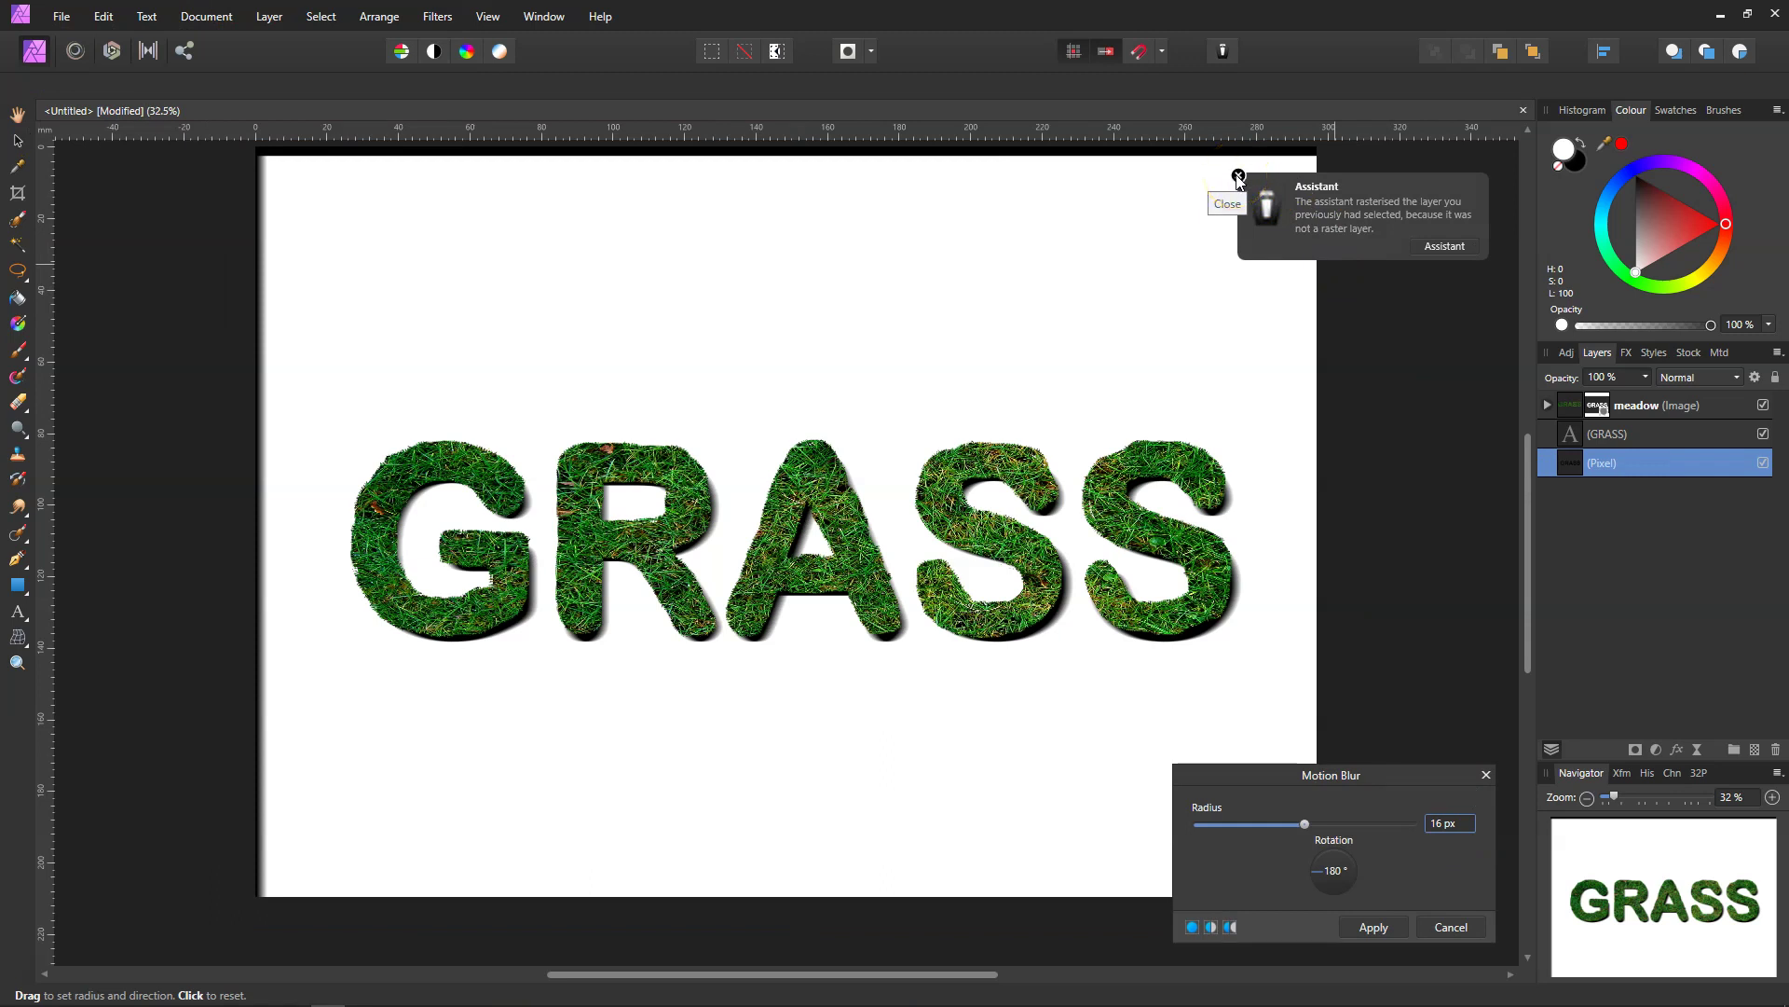
{"action": "left_click", "coordinate": [1238, 177]}
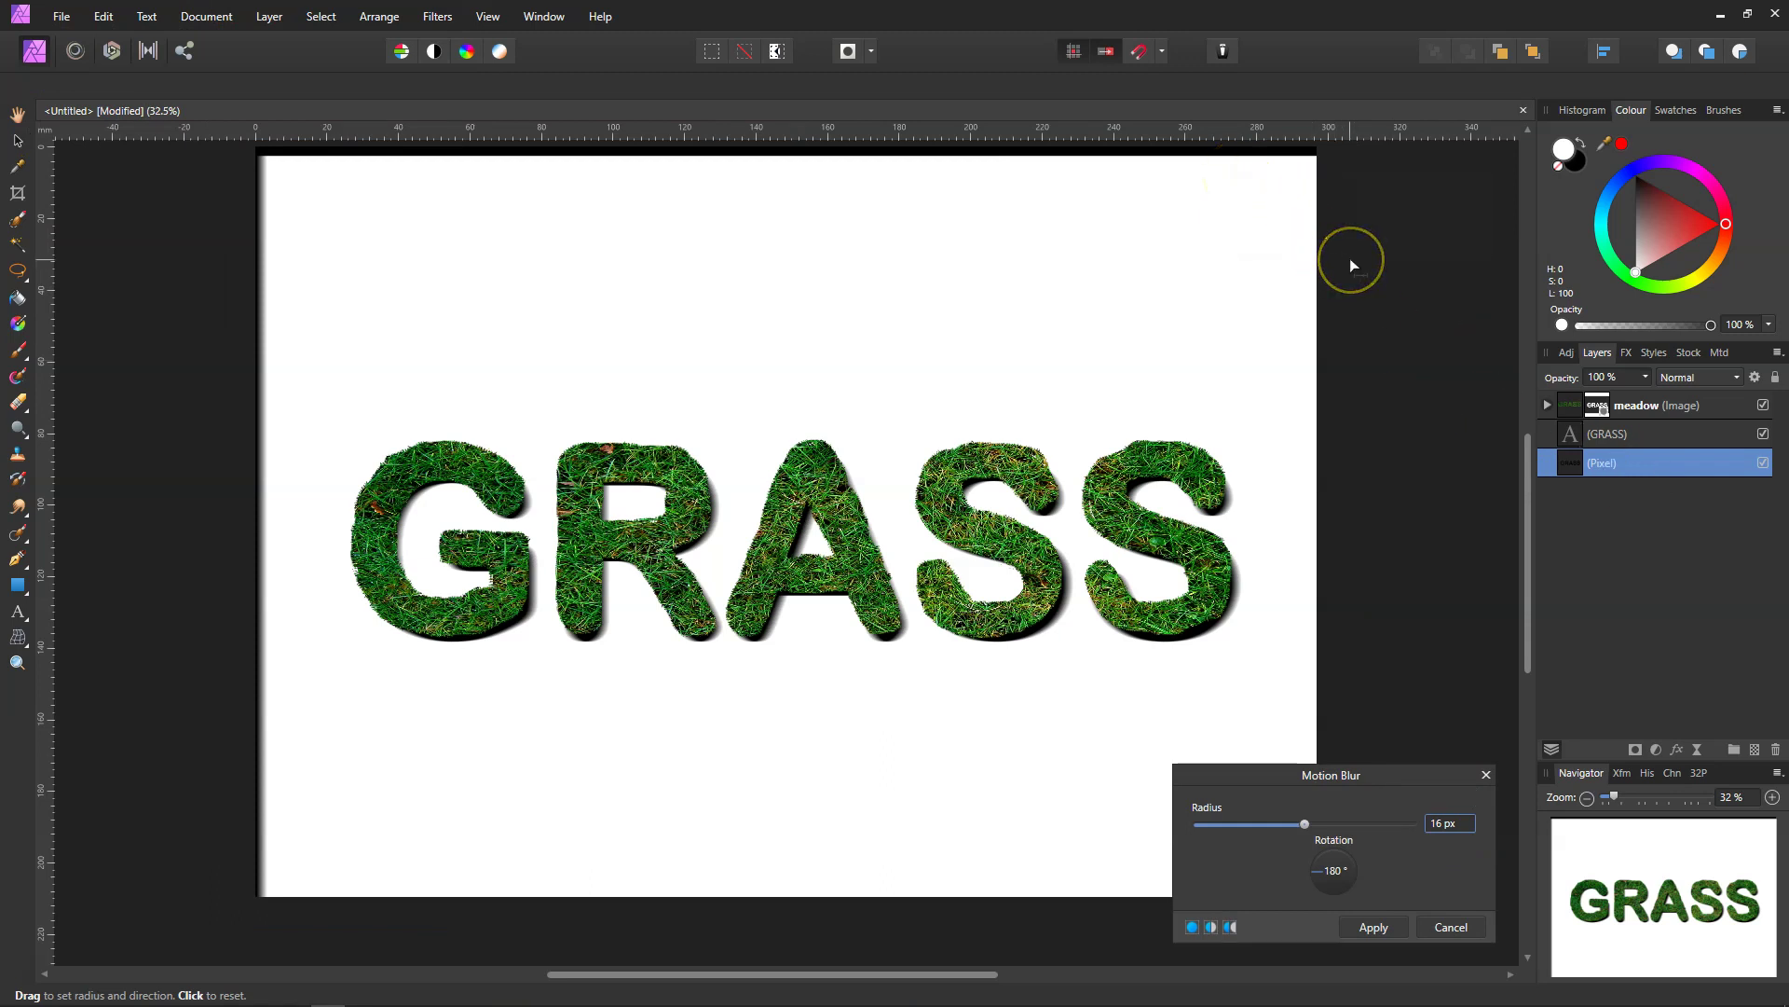
{"action": "left_click", "coordinate": [1549, 447]}
{"action": "right_click", "coordinate": [1569, 466]}
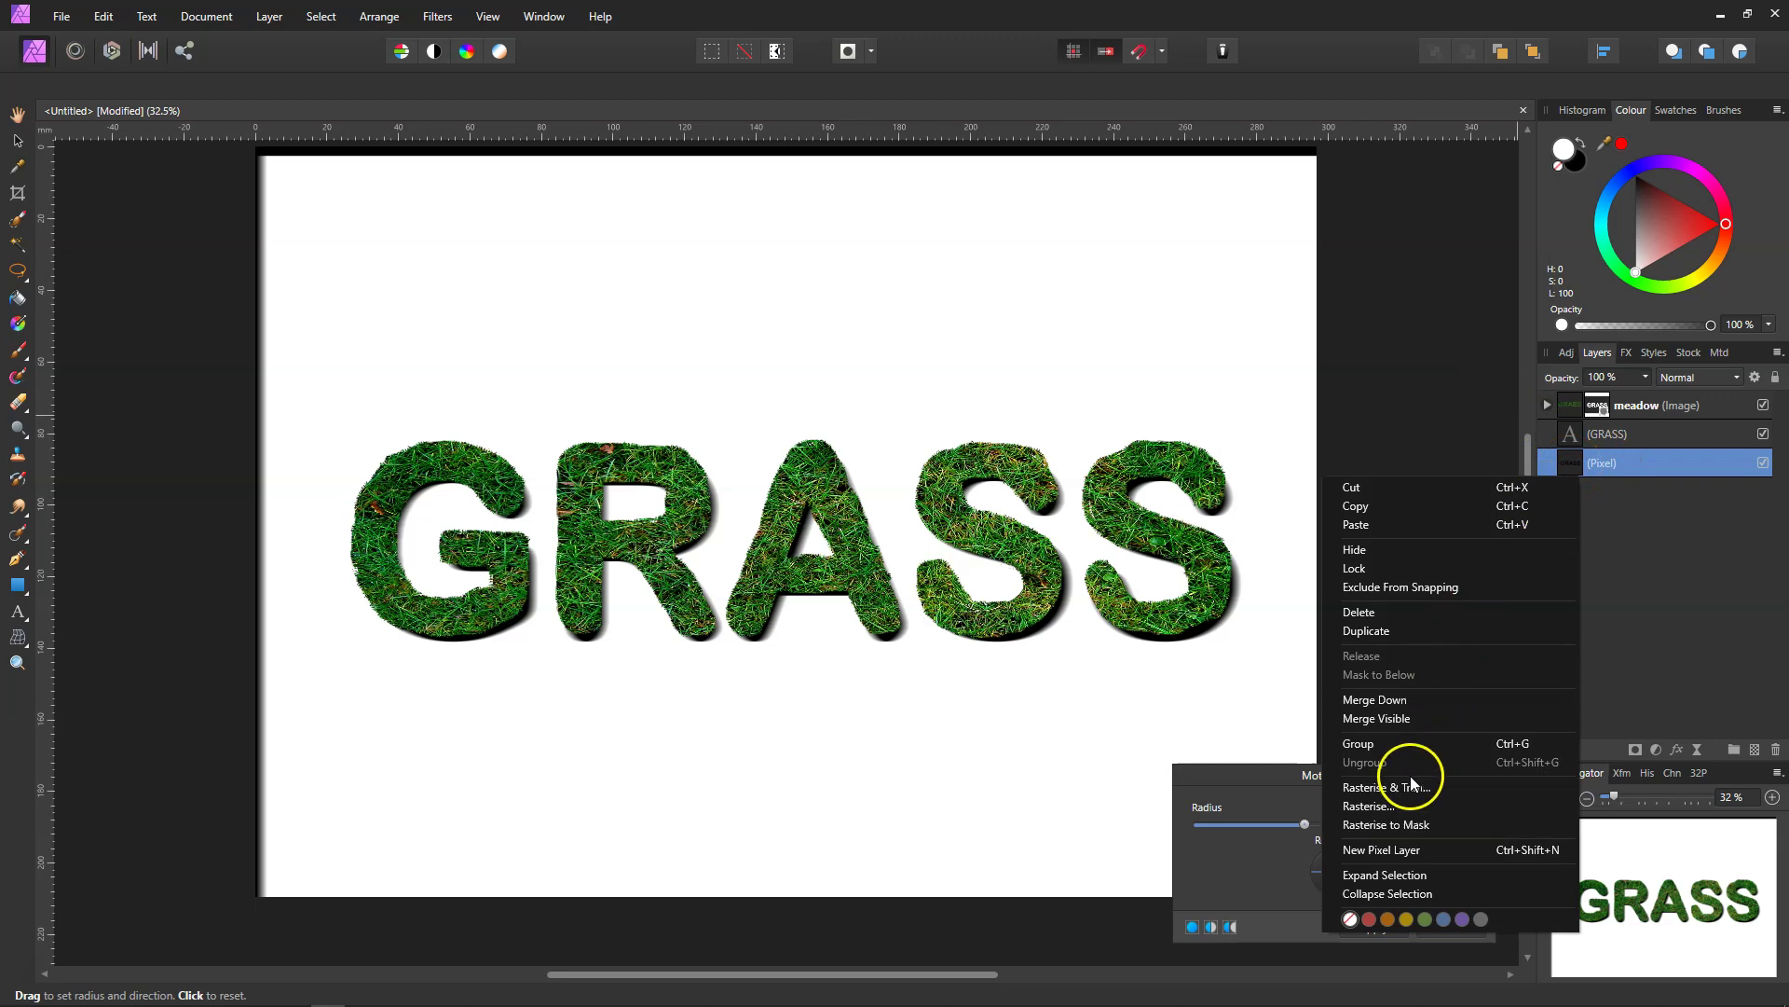
{"action": "left_click", "coordinate": [1688, 591]}
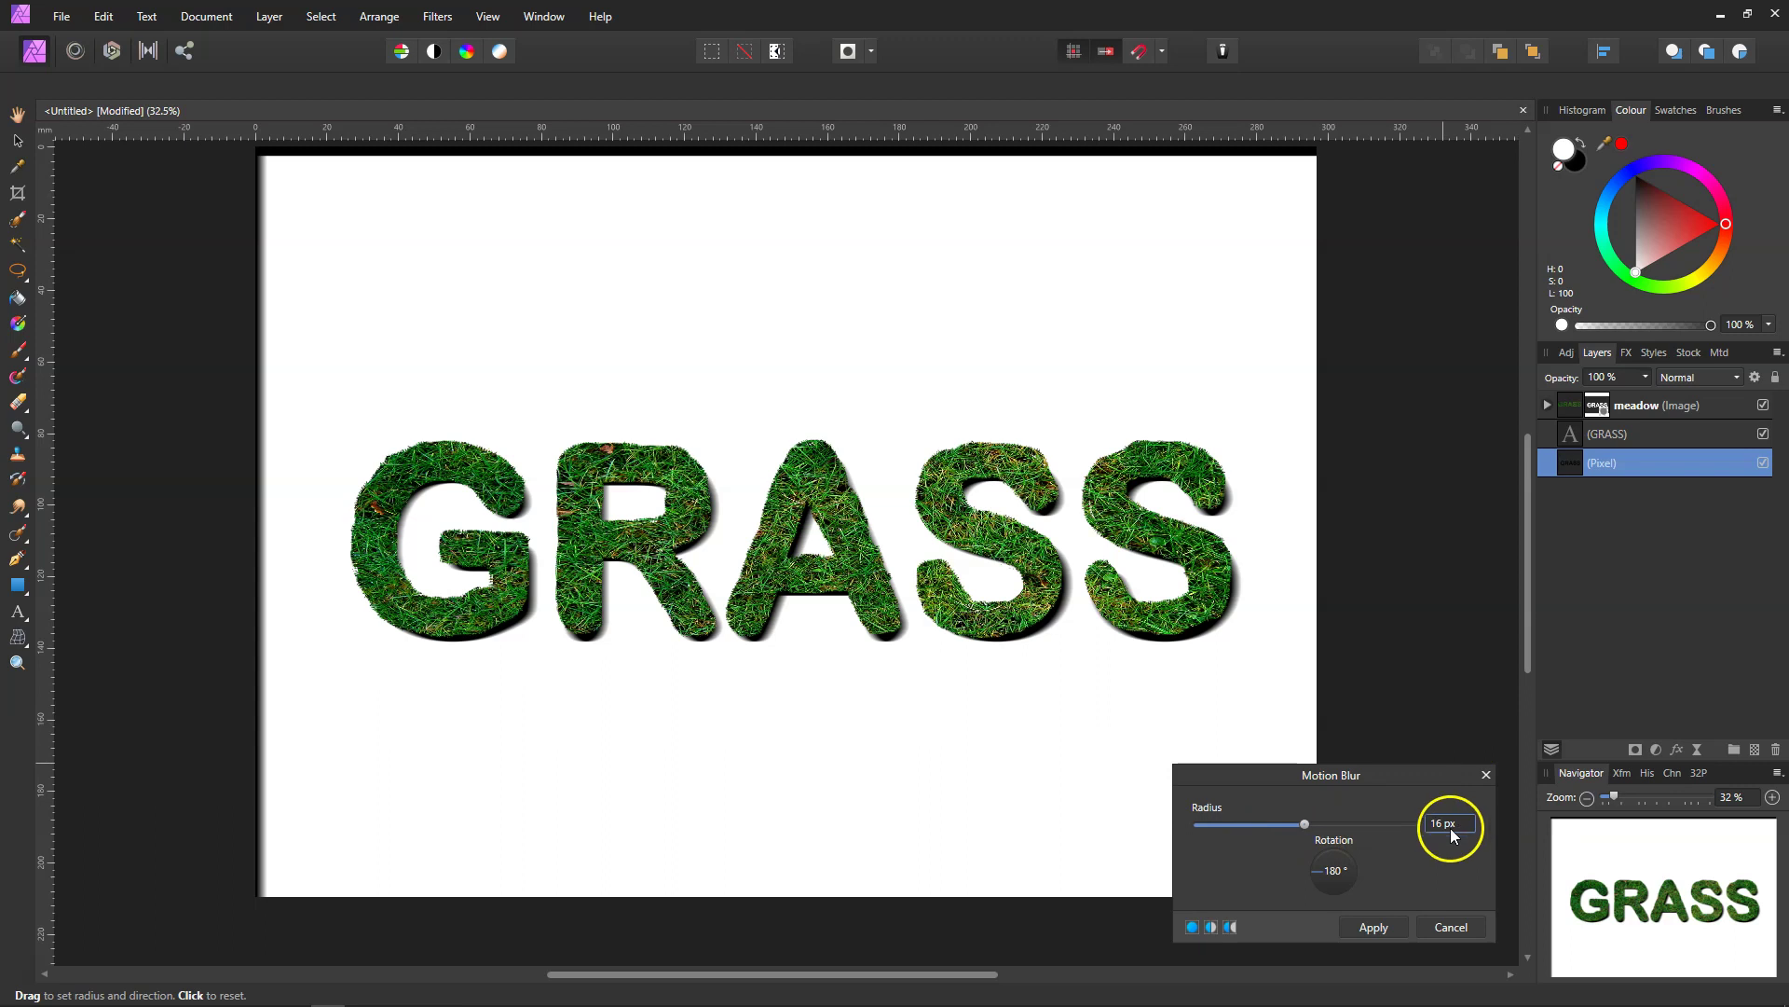
{"action": "left_click", "coordinate": [1372, 927]}
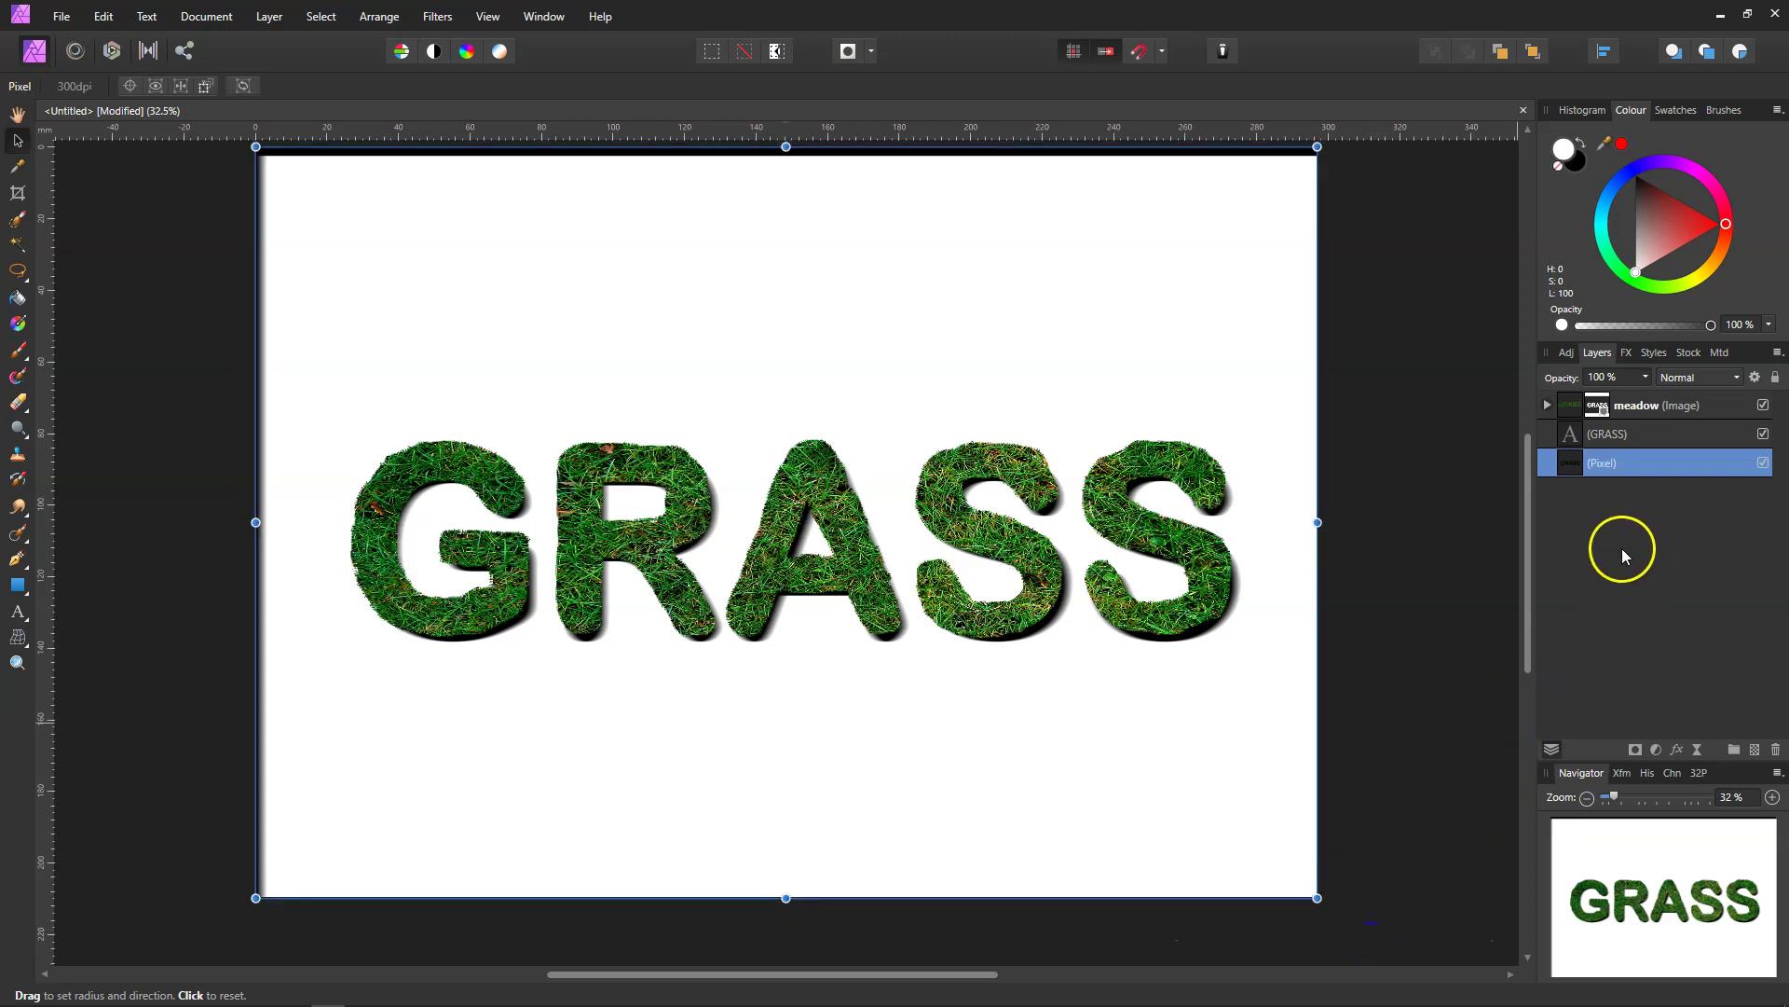
Apply a 15 px Gaussian Blur to the black shadow layer behind GRASS
{"action": "left_click", "coordinate": [442, 17]}
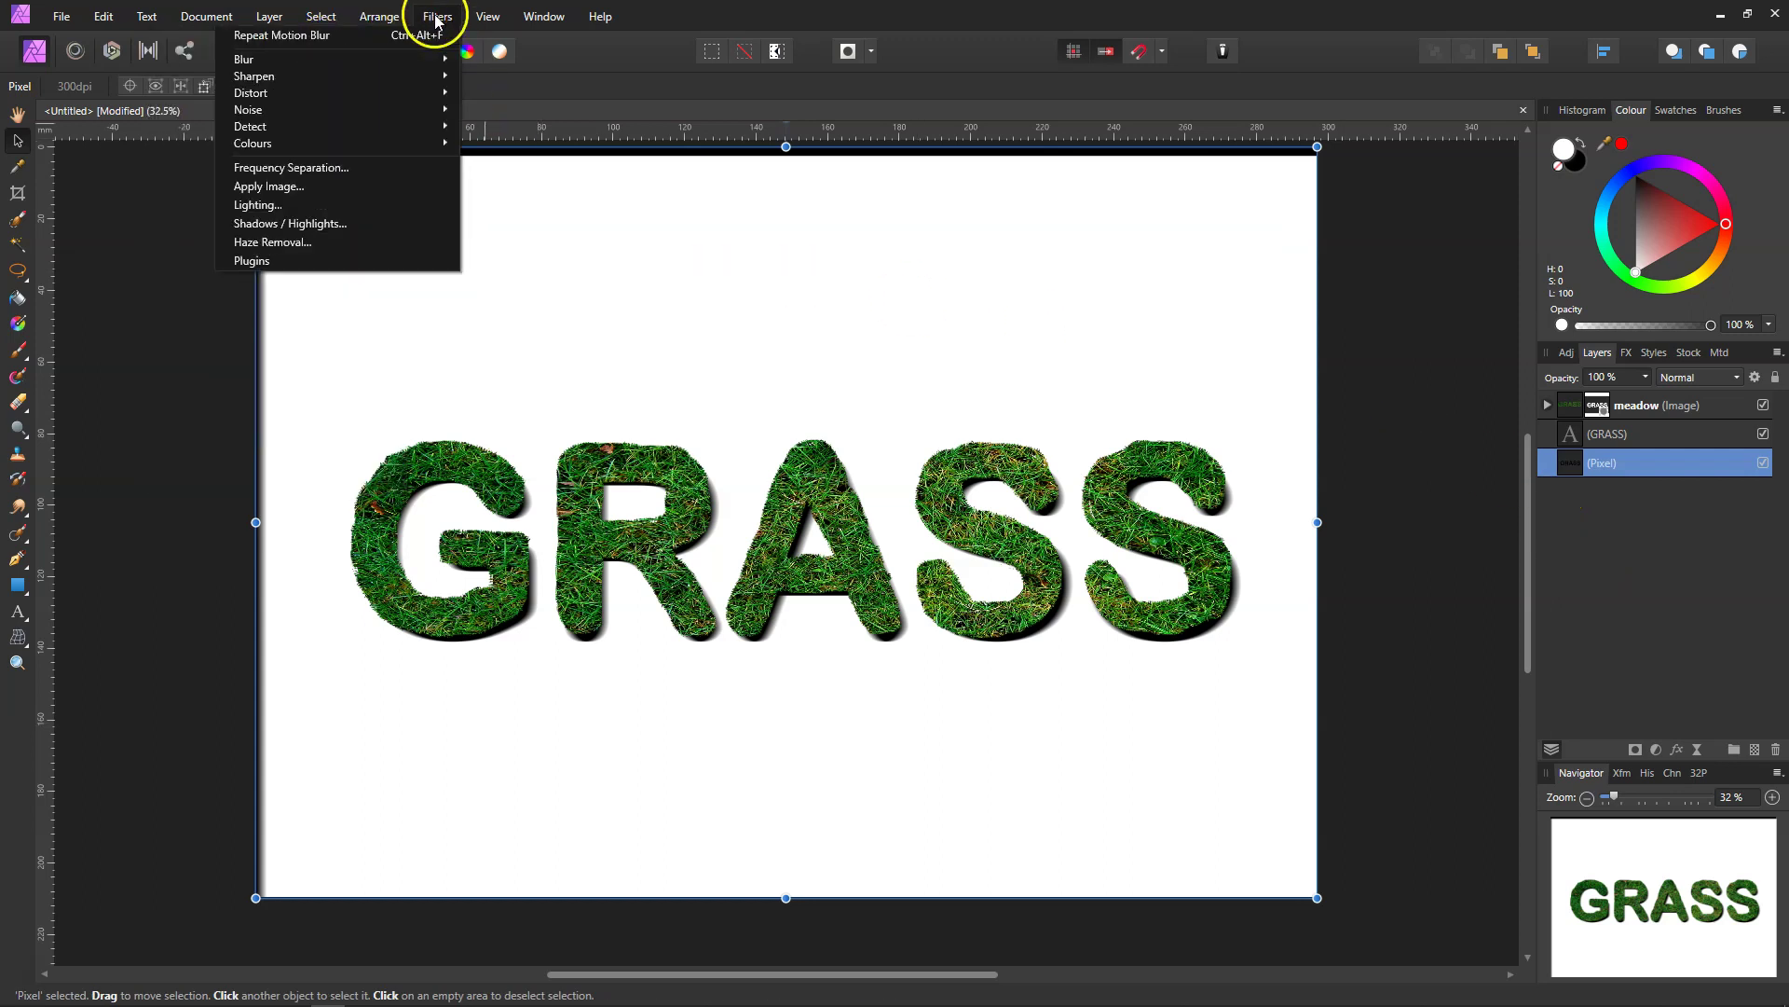
{"action": "mouse_move", "coordinate": [225, 59]}
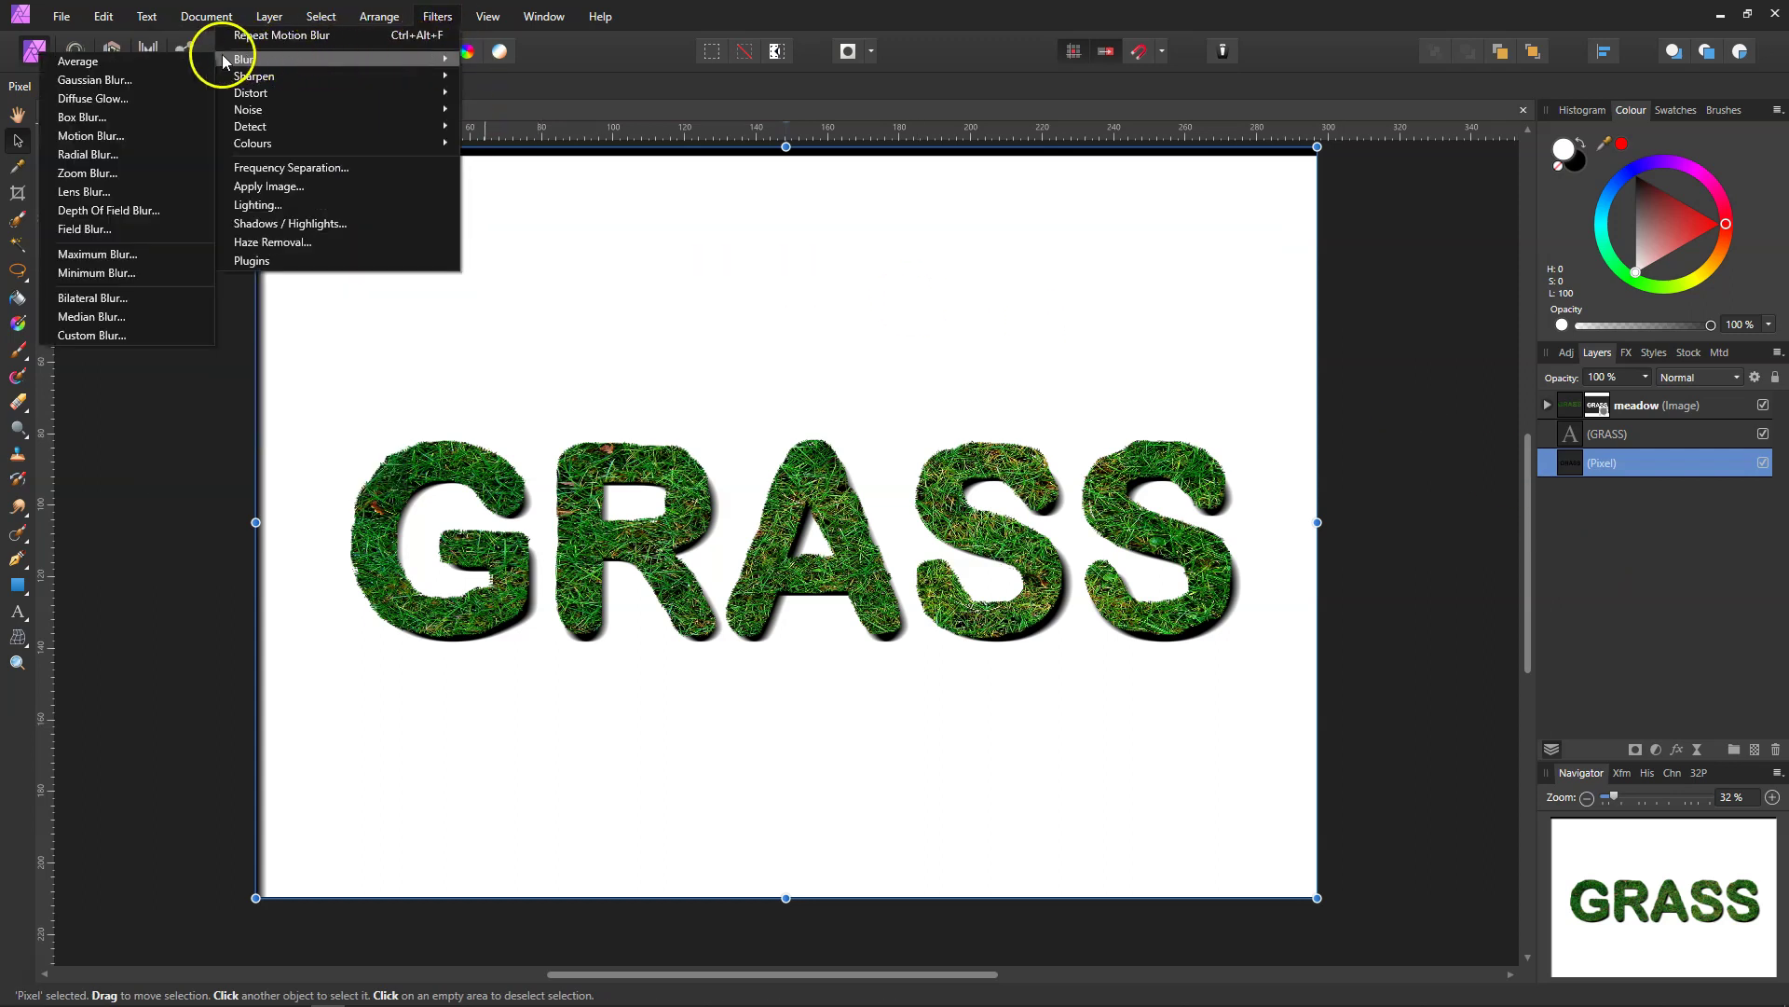
{"action": "left_click", "coordinate": [127, 89]}
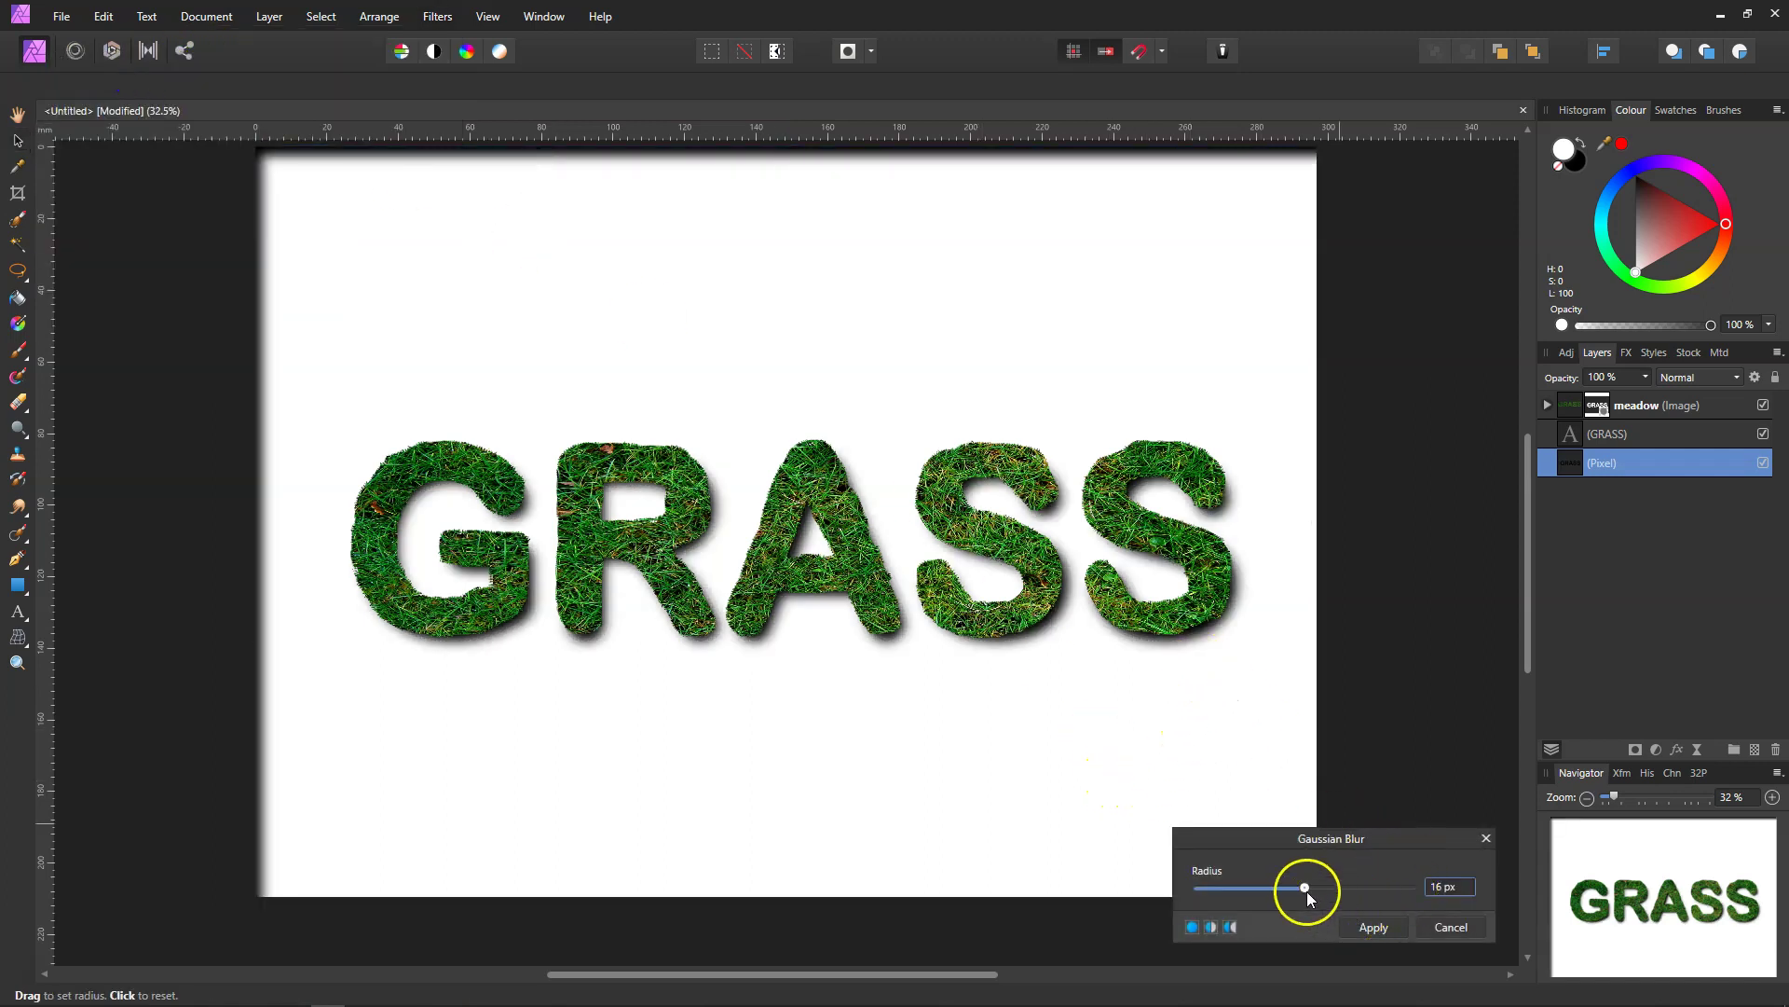
{"action": "left_click_drag", "start_coordinate": [1306, 891], "coordinate": [1299, 891]}
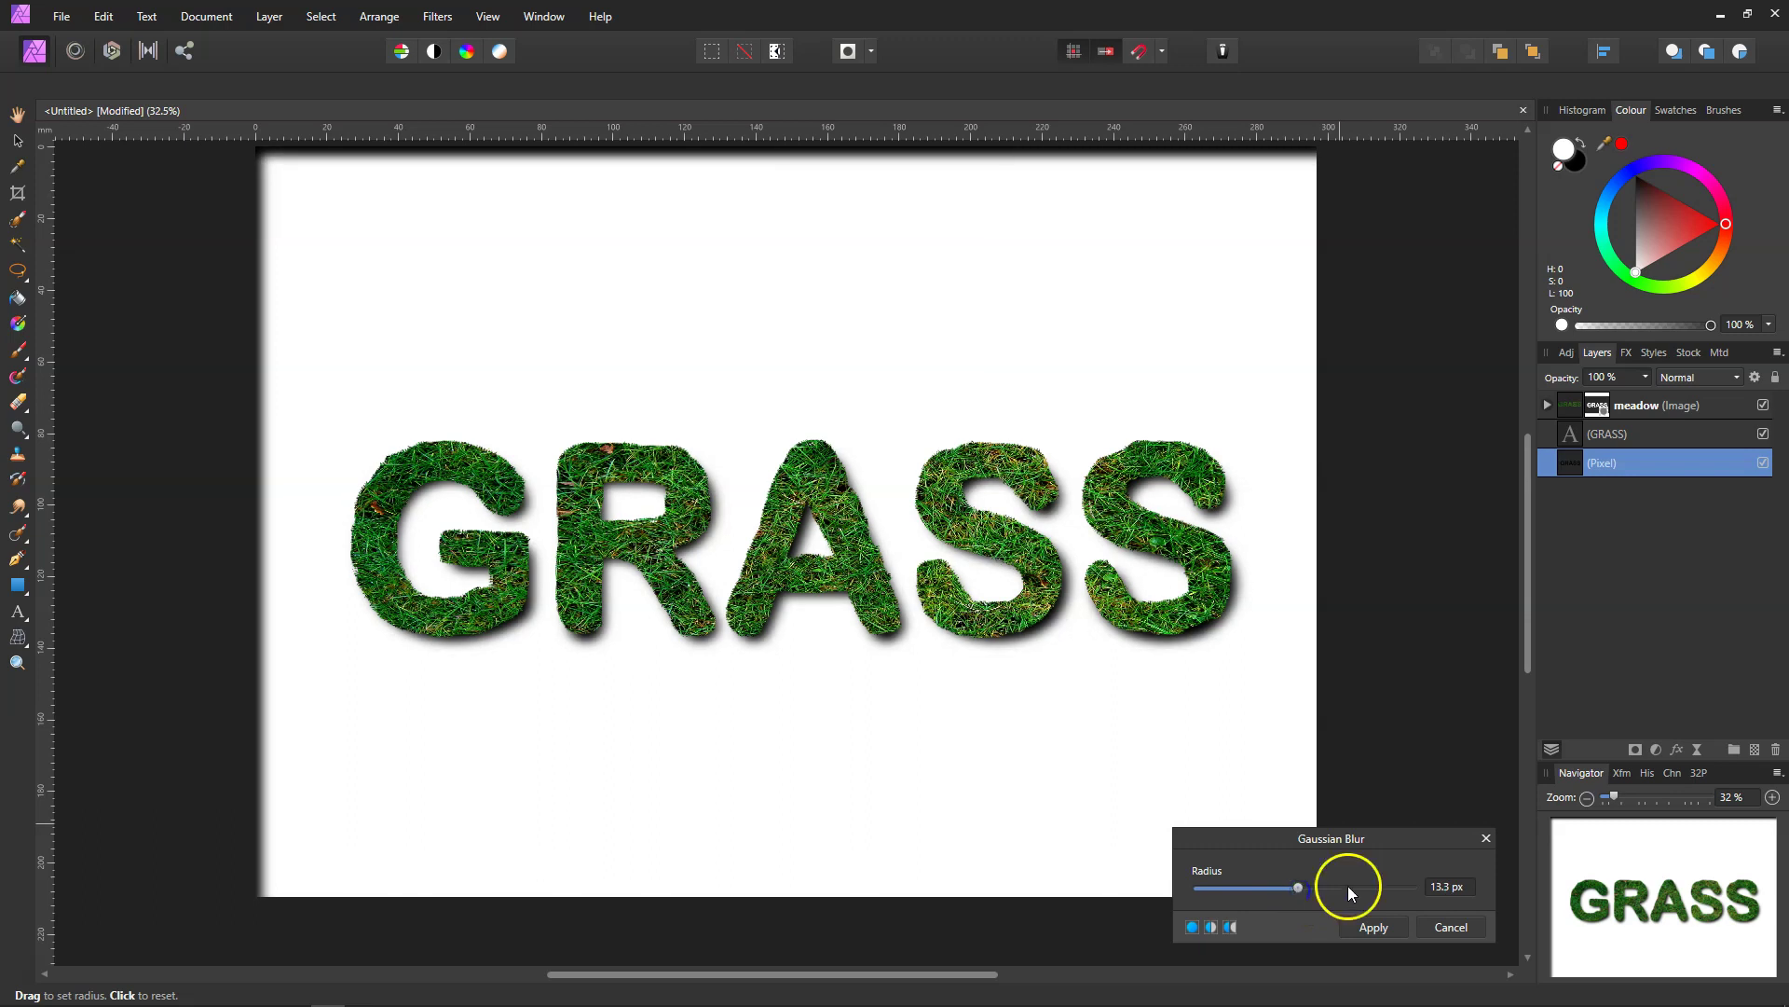
{"action": "scroll", "coordinate": [1448, 891], "scroll_direction": "up", "scroll_amount": 2}
{"action": "left_click", "coordinate": [1370, 928]}
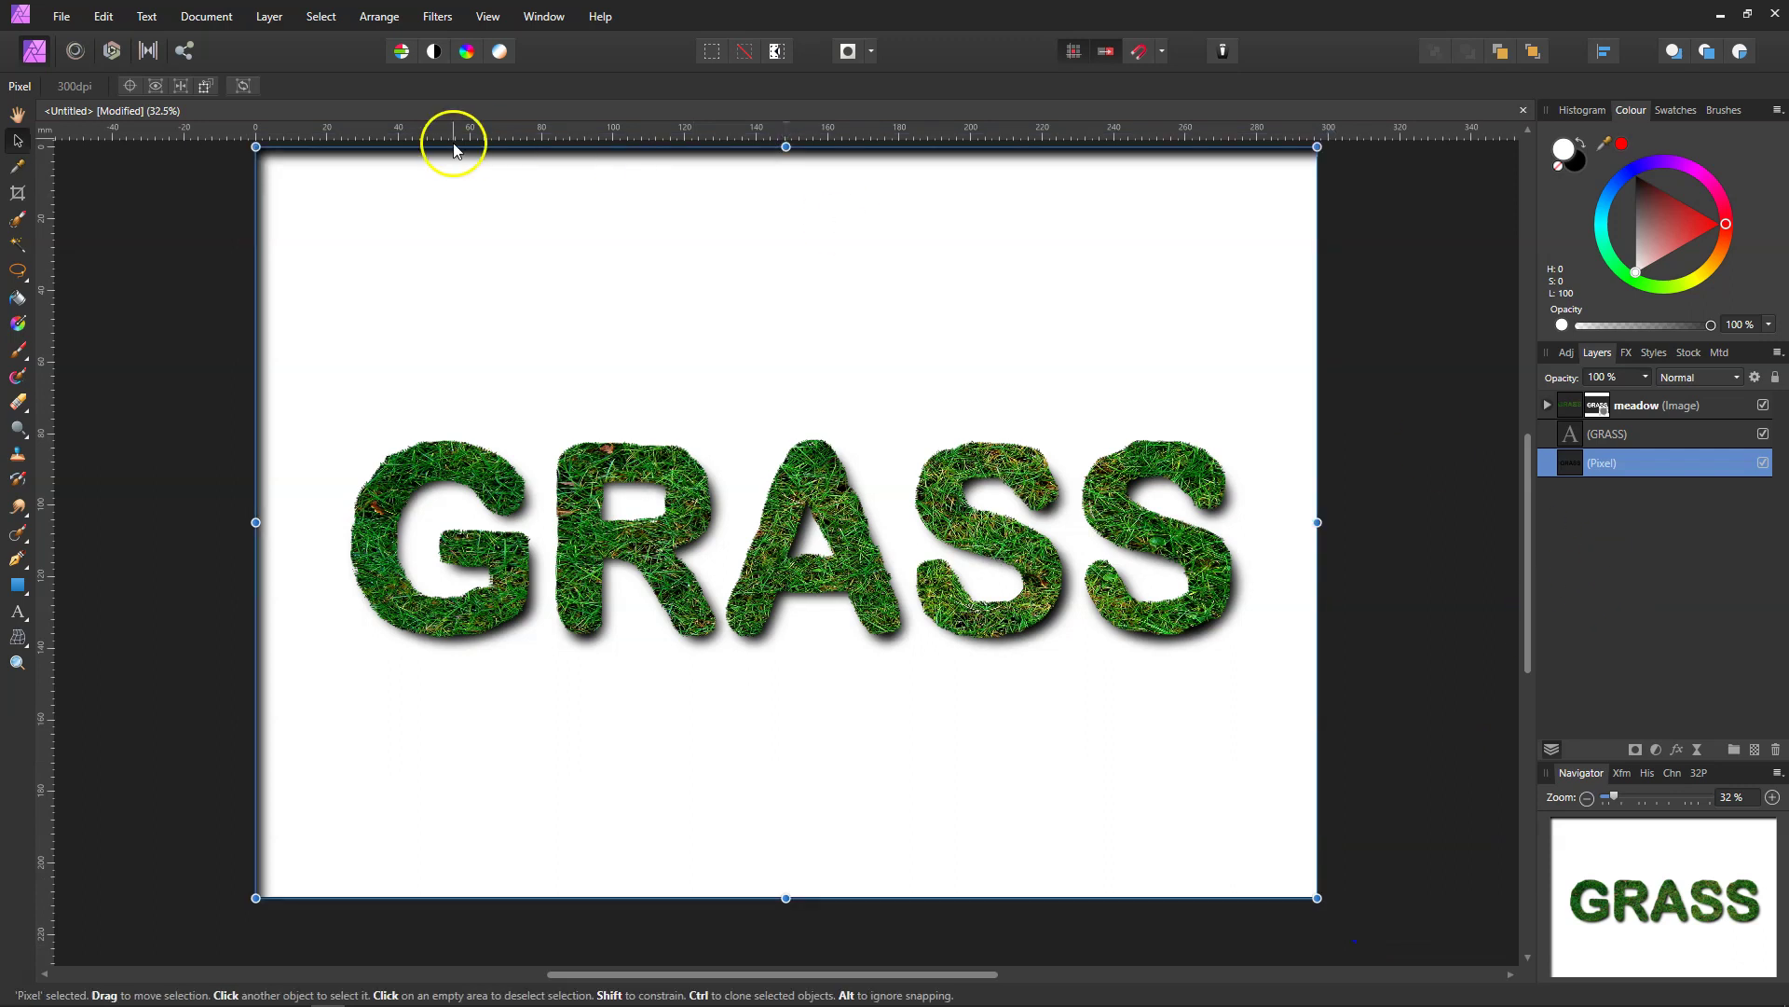
Place the Dirt image stretched across the whole page, moved below the shadow layer
{"action": "left_click", "coordinate": [75, 26]}
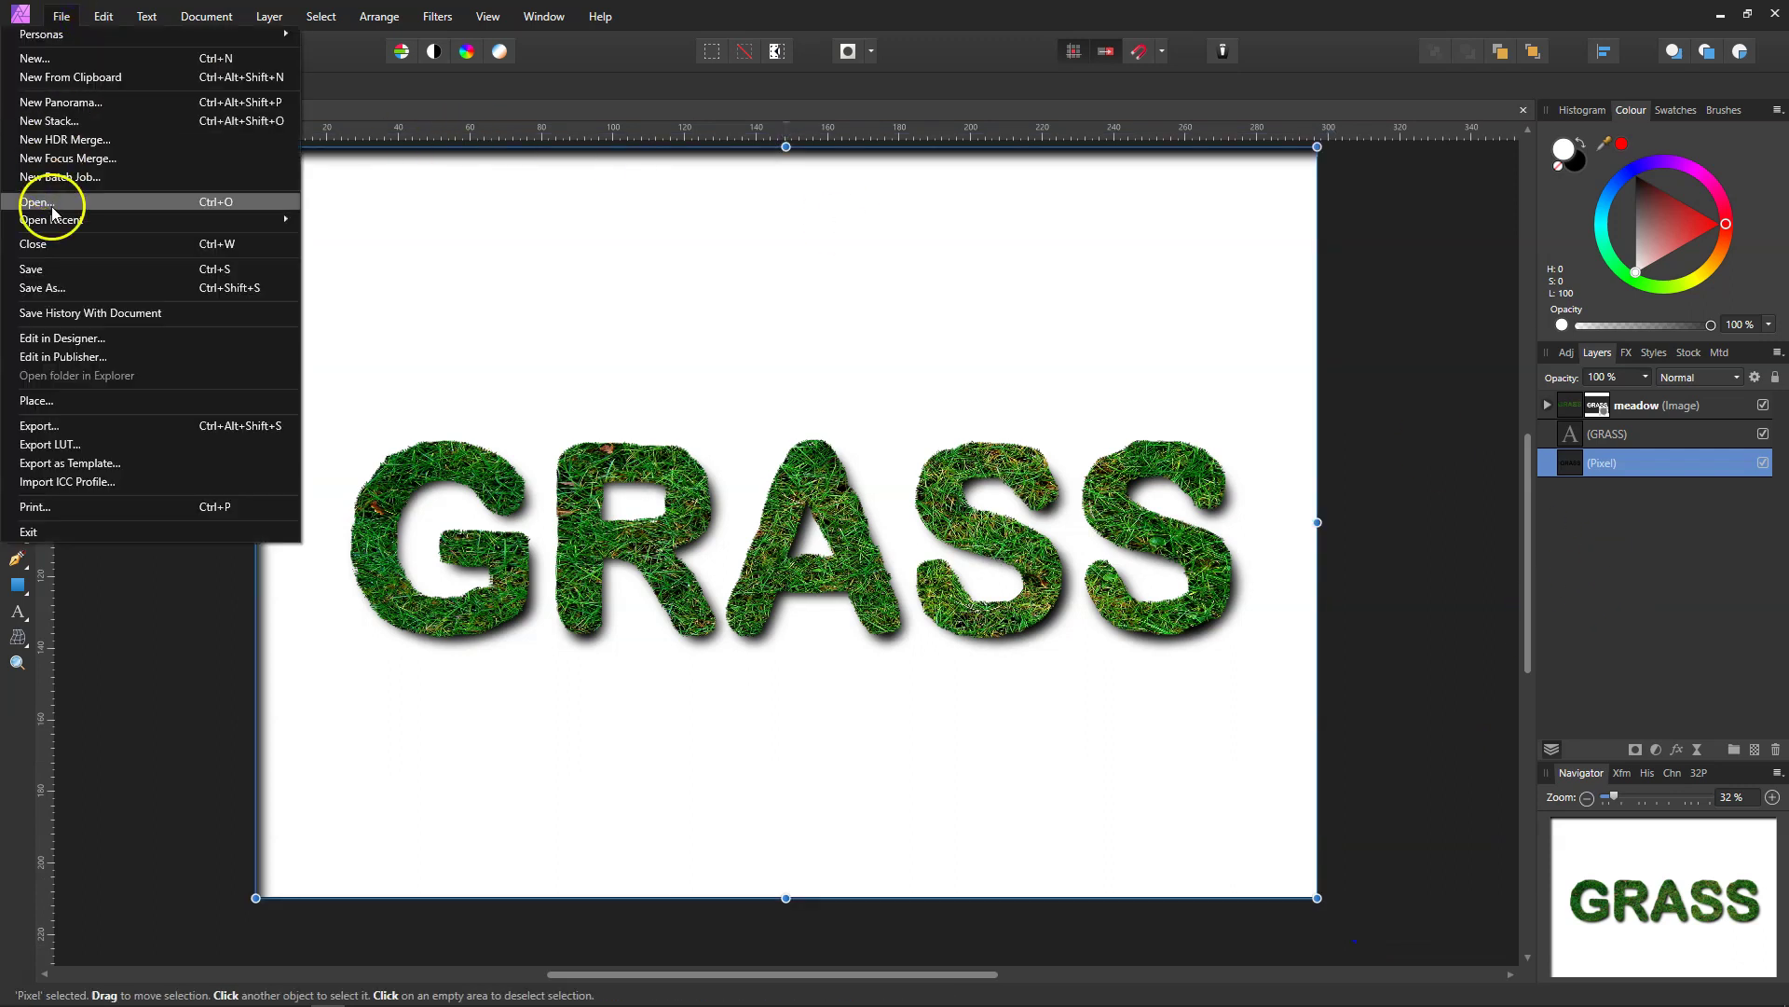
{"action": "left_click", "coordinate": [68, 403]}
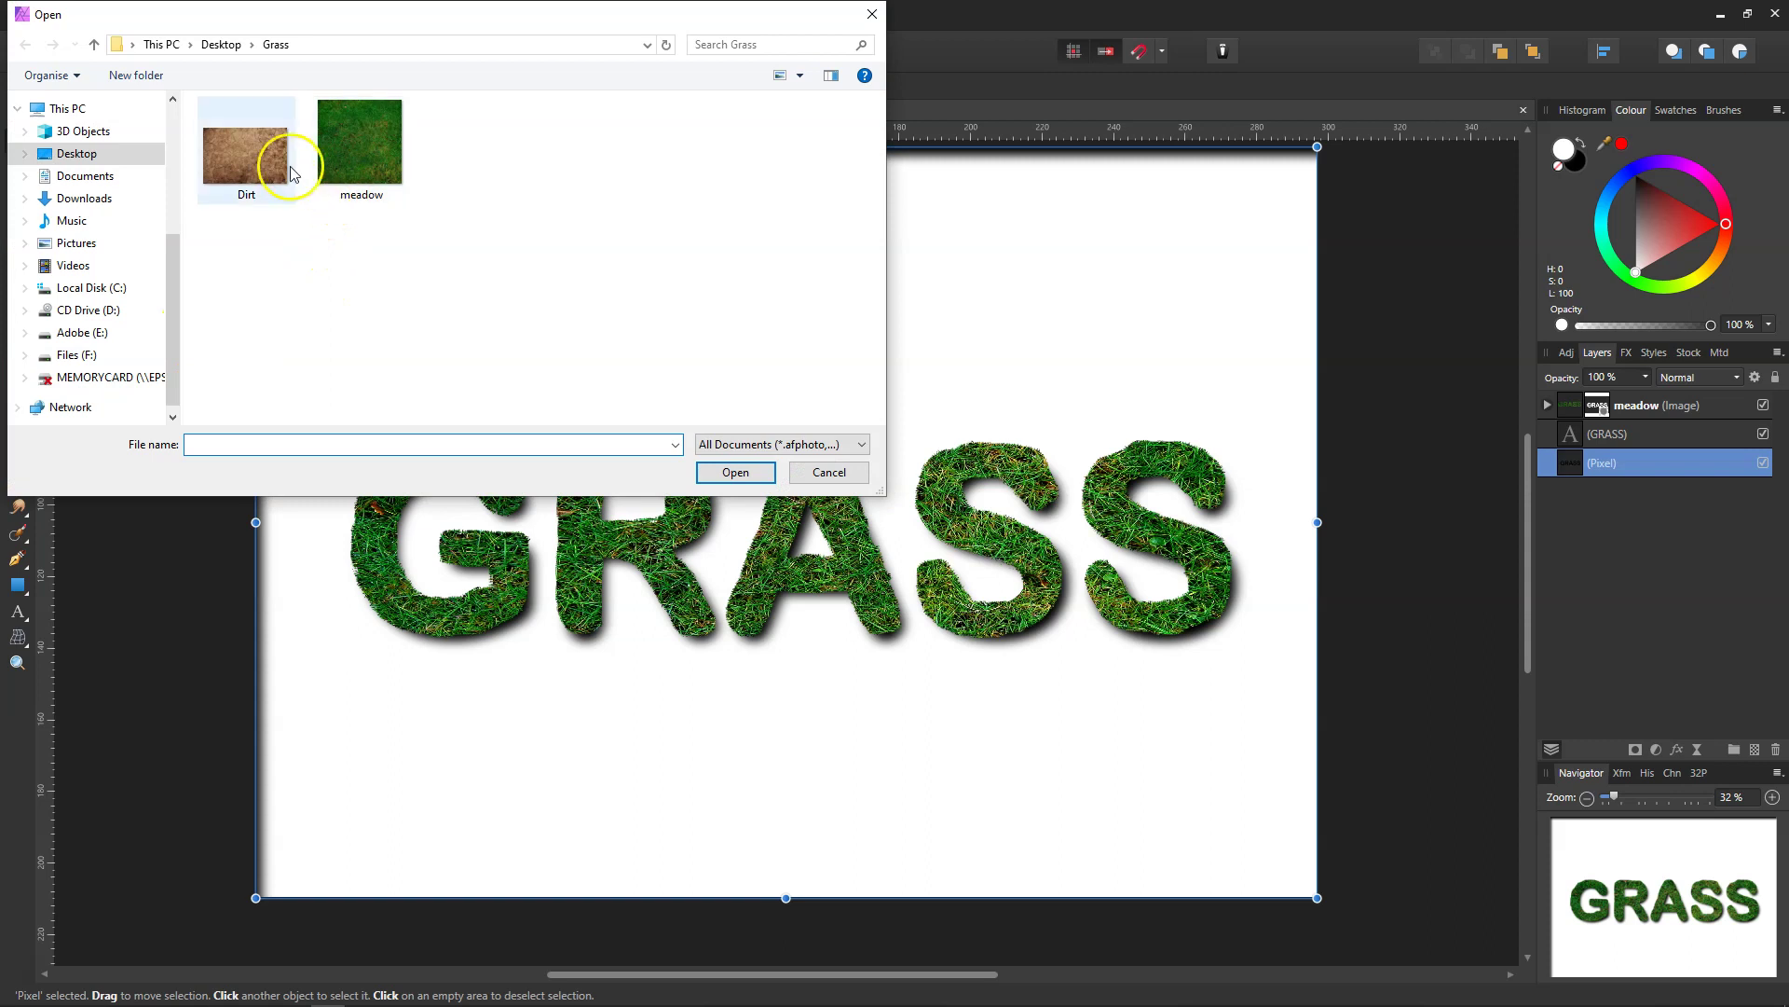
{"action": "left_click", "coordinate": [246, 153]}
{"action": "left_click", "coordinate": [700, 468]}
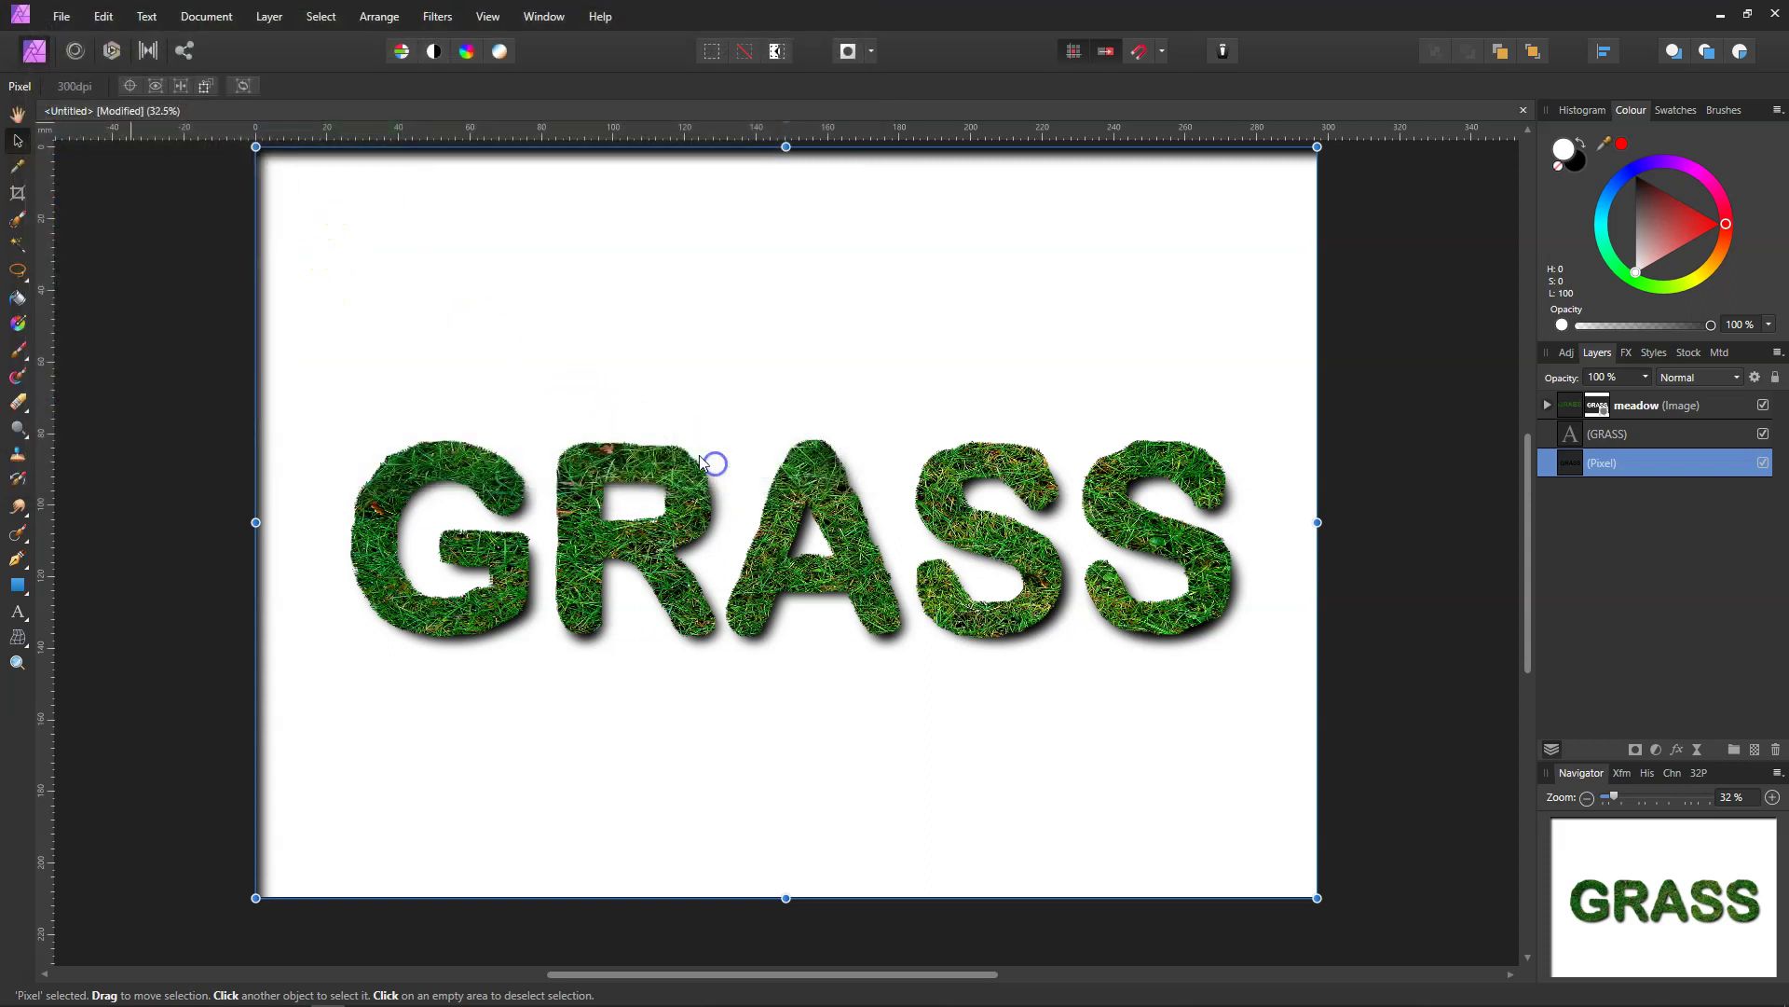
{"action": "left_click_drag", "start_coordinate": [247, 166], "coordinate": [1328, 882]}
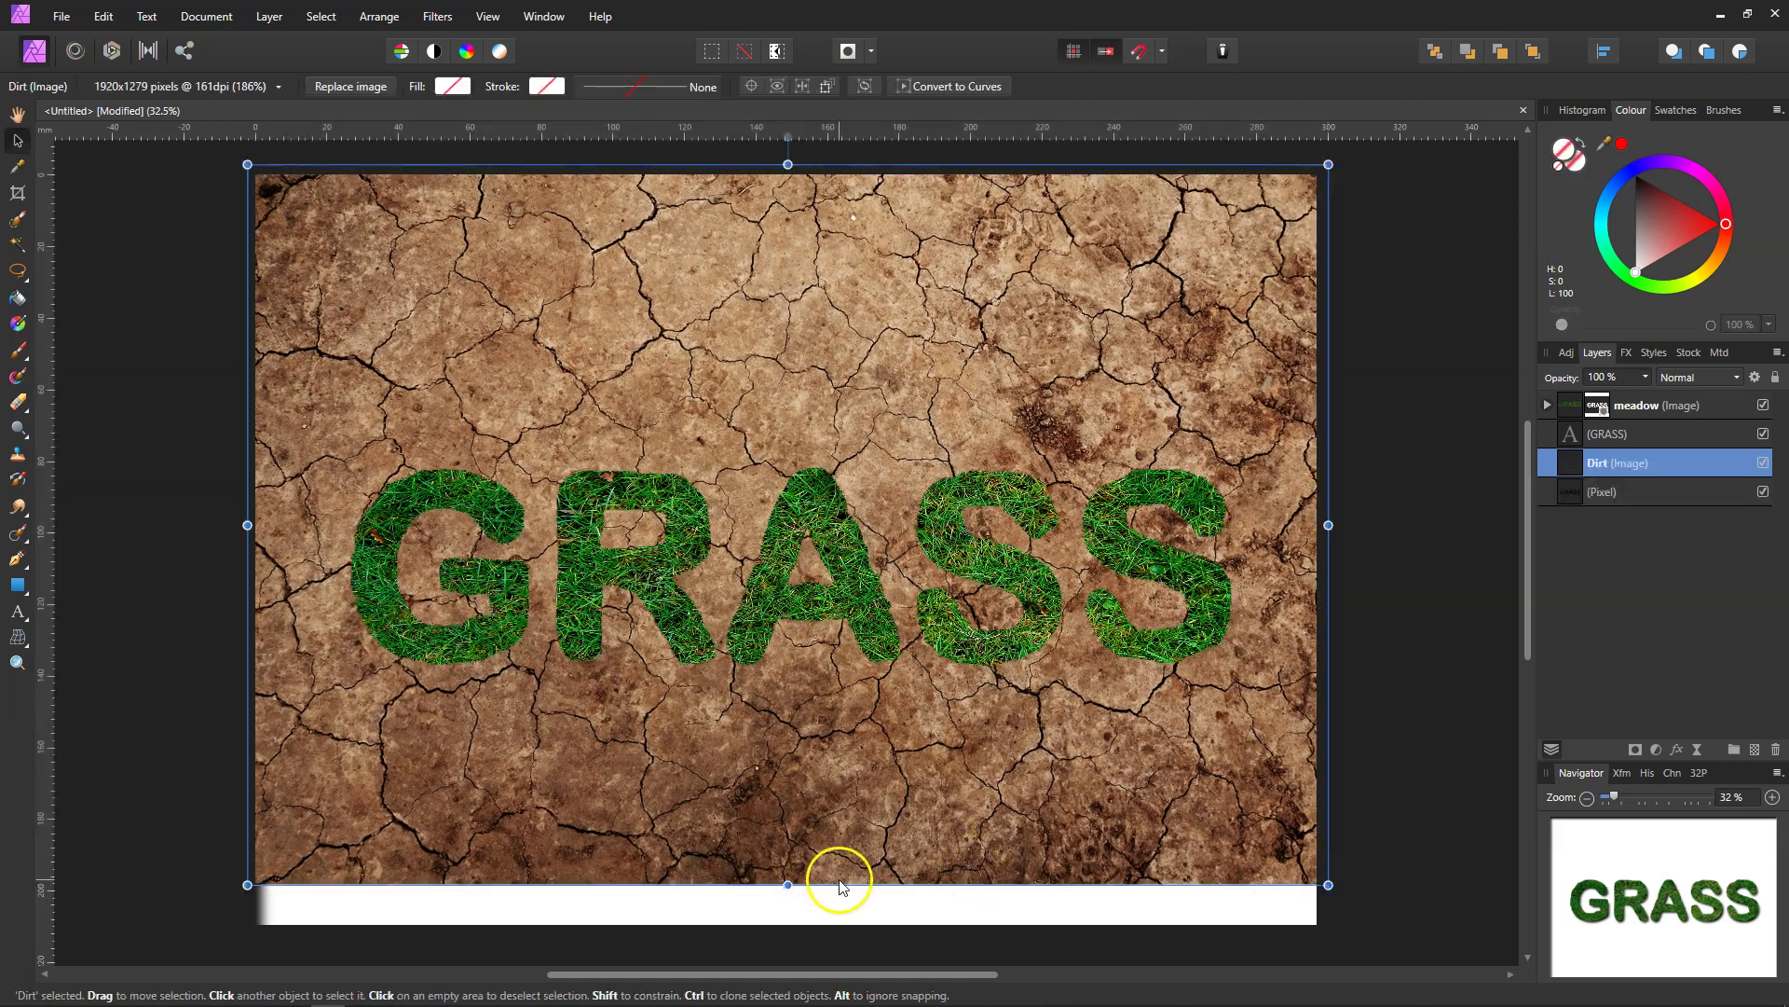
{"action": "left_click_drag", "start_coordinate": [787, 886], "coordinate": [788, 946]}
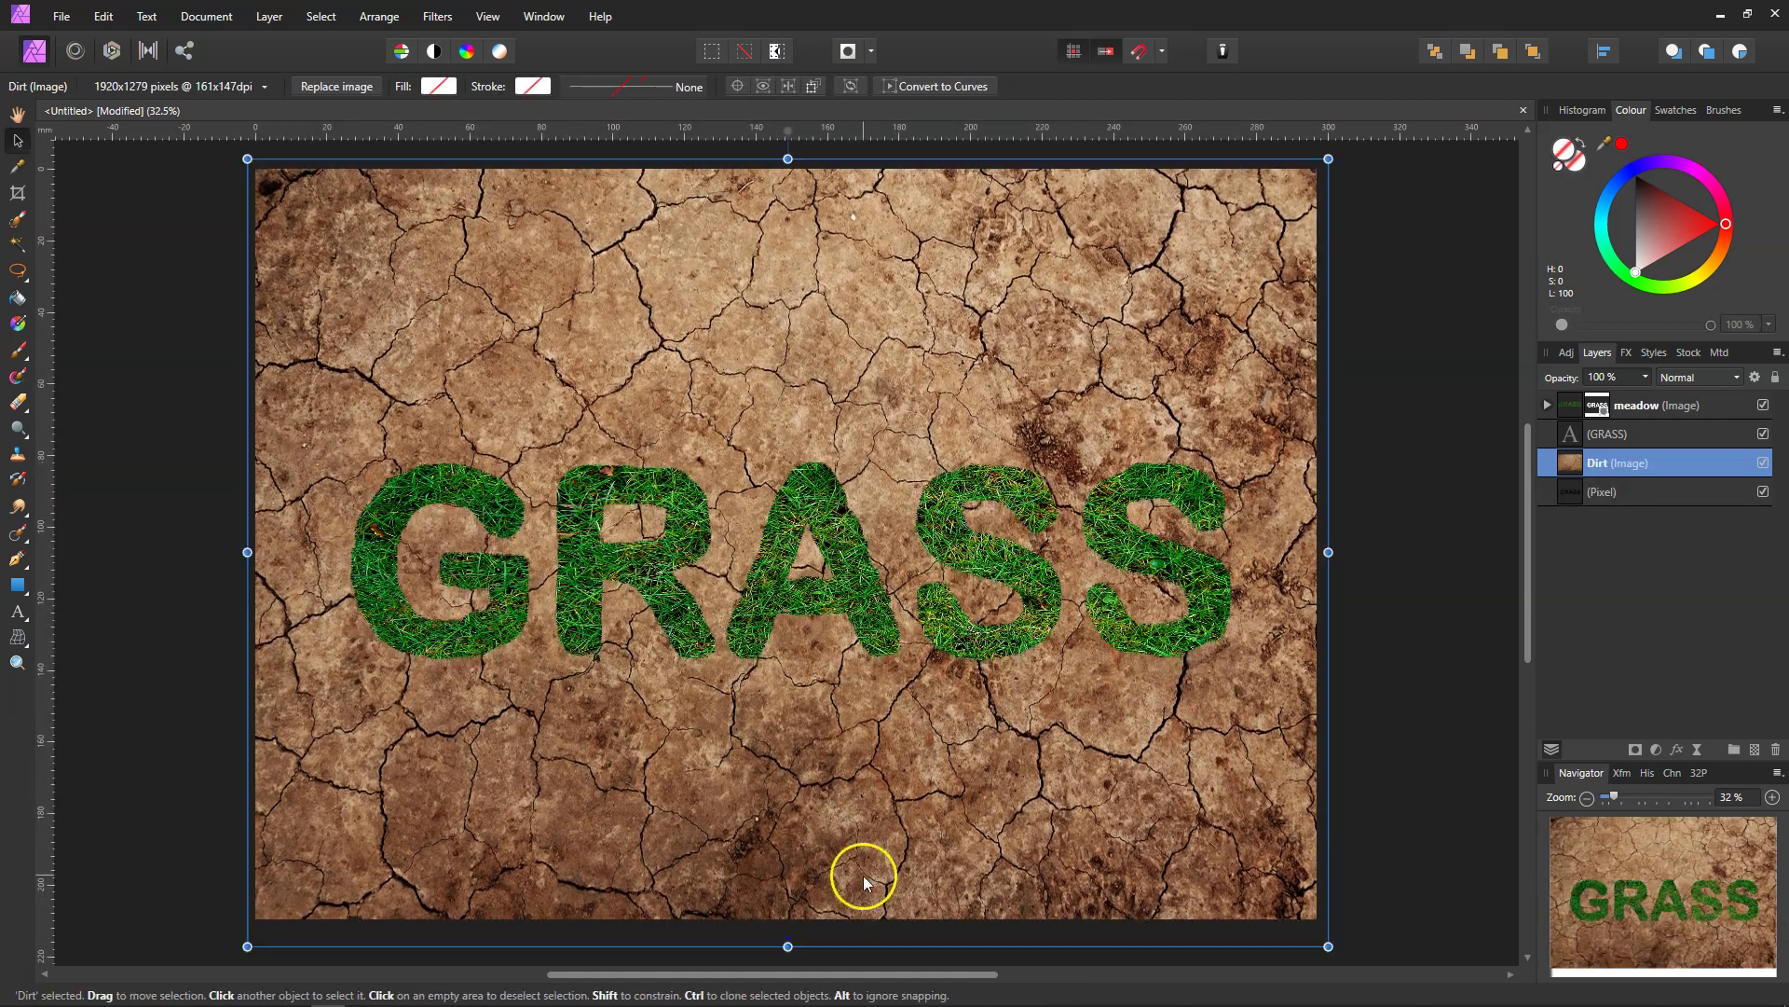
{"action": "left_click_drag", "start_coordinate": [1616, 468], "coordinate": [1630, 551]}
{"action": "left_click", "coordinate": [175, 239]}
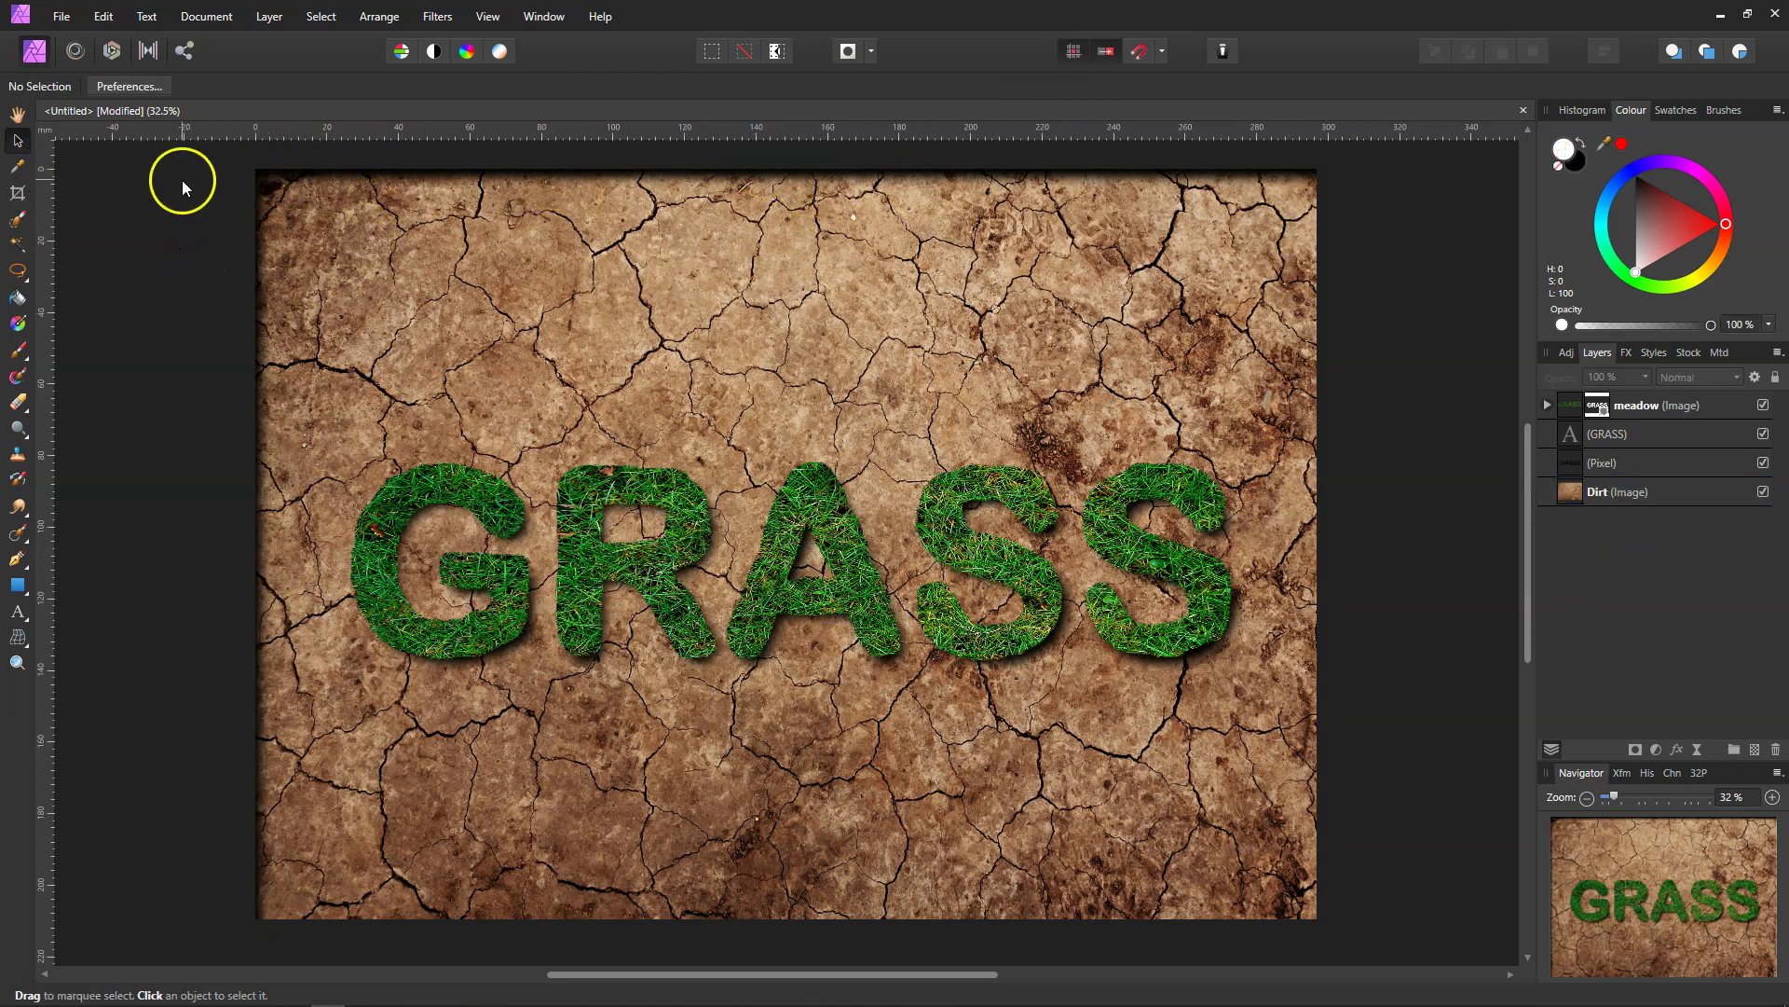
Crop all four edges slightly inward to 3428 × 2391 px, removing the dark borders
{"action": "left_click", "coordinate": [17, 193]}
{"action": "left_click_drag", "start_coordinate": [787, 170], "coordinate": [787, 183]}
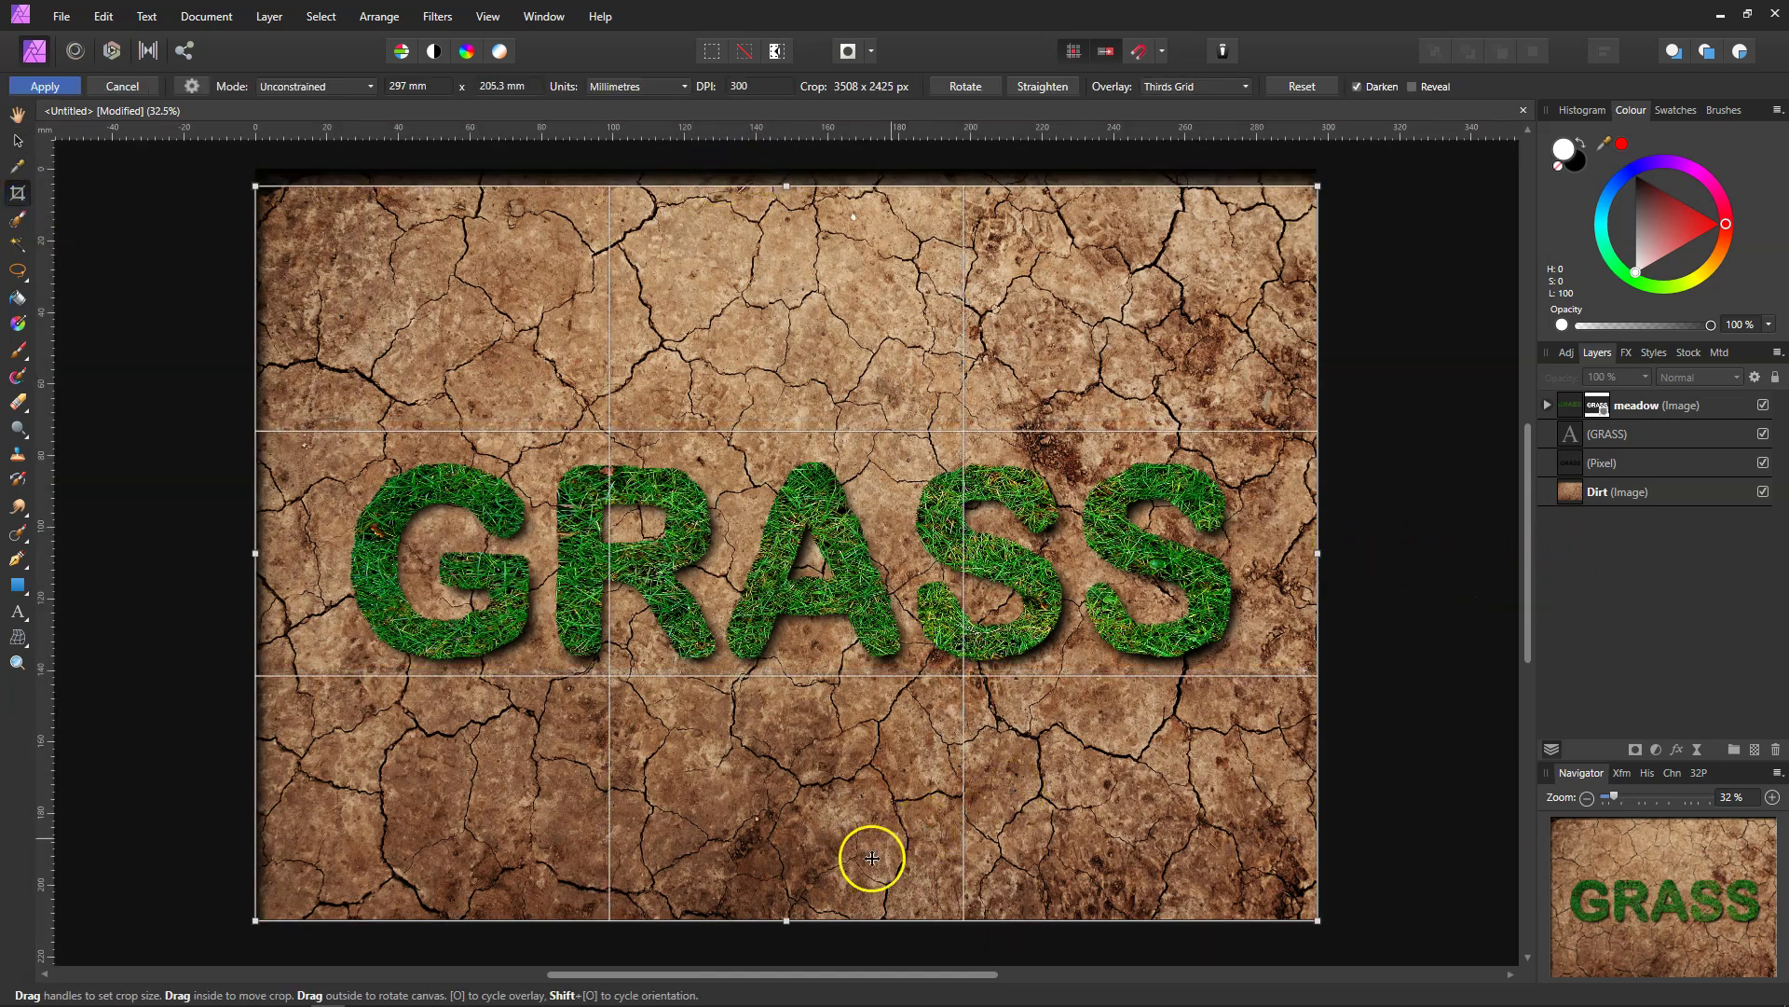
{"action": "left_click_drag", "start_coordinate": [786, 922], "coordinate": [786, 910]}
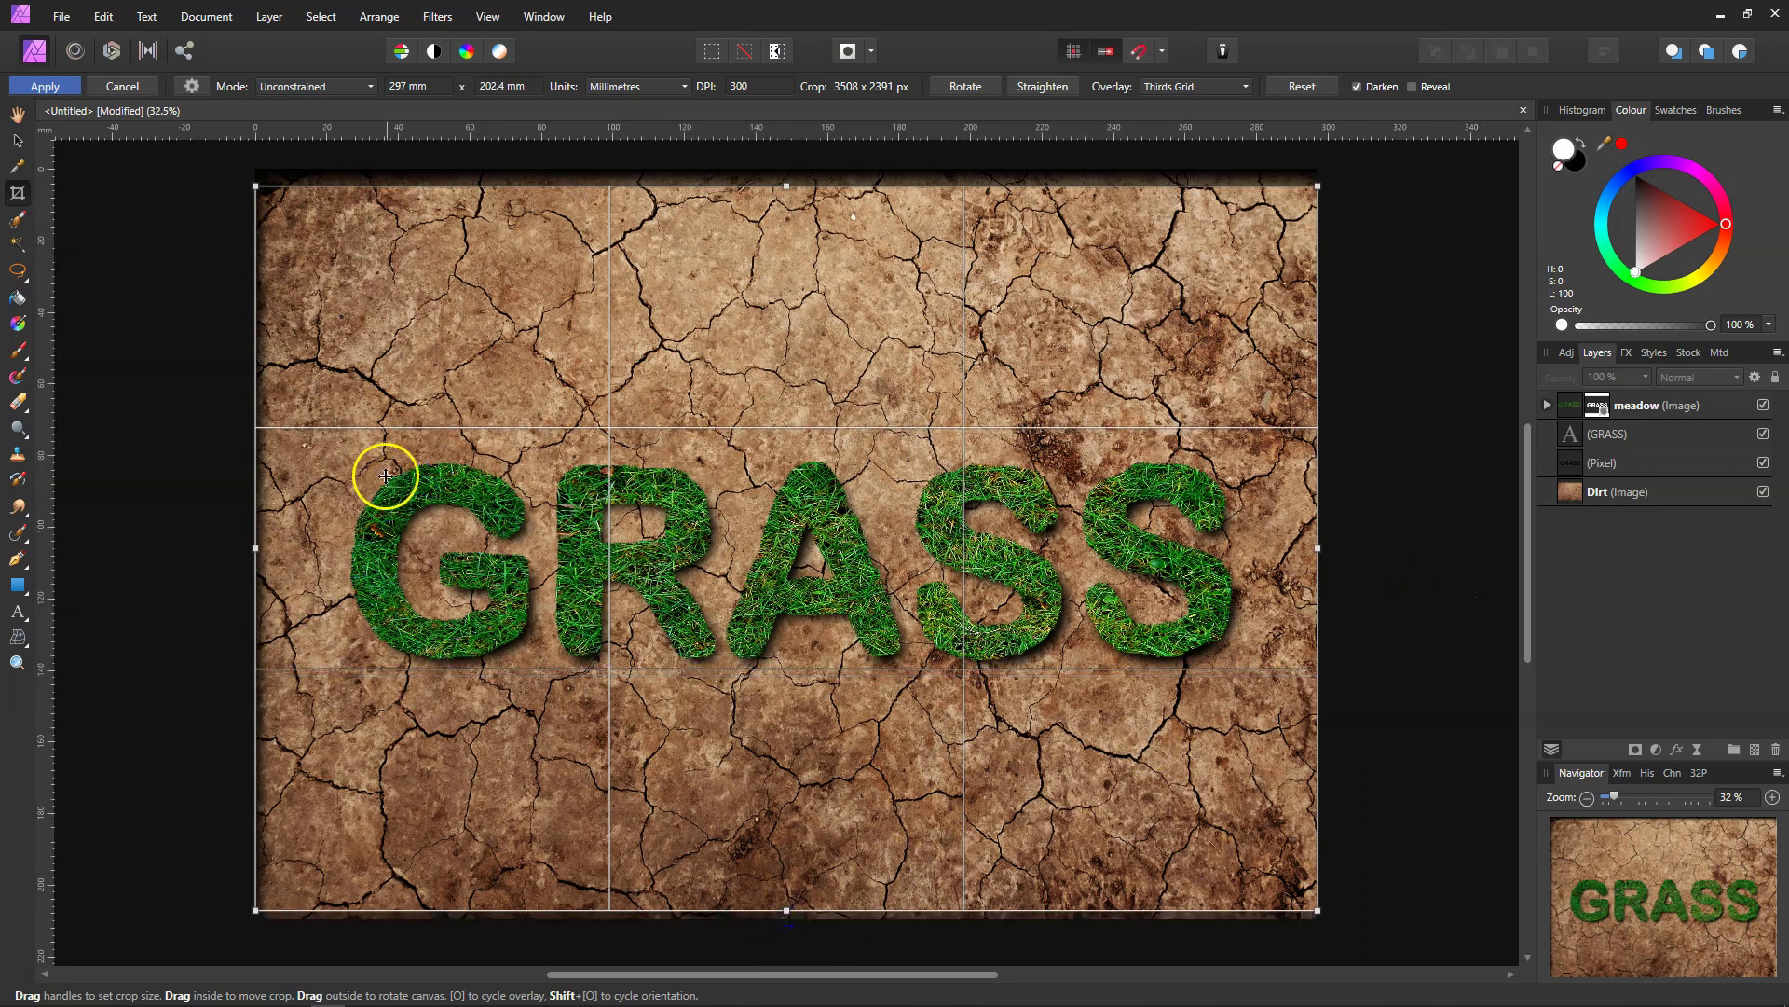
{"action": "left_click_drag", "start_coordinate": [258, 544], "coordinate": [271, 547]}
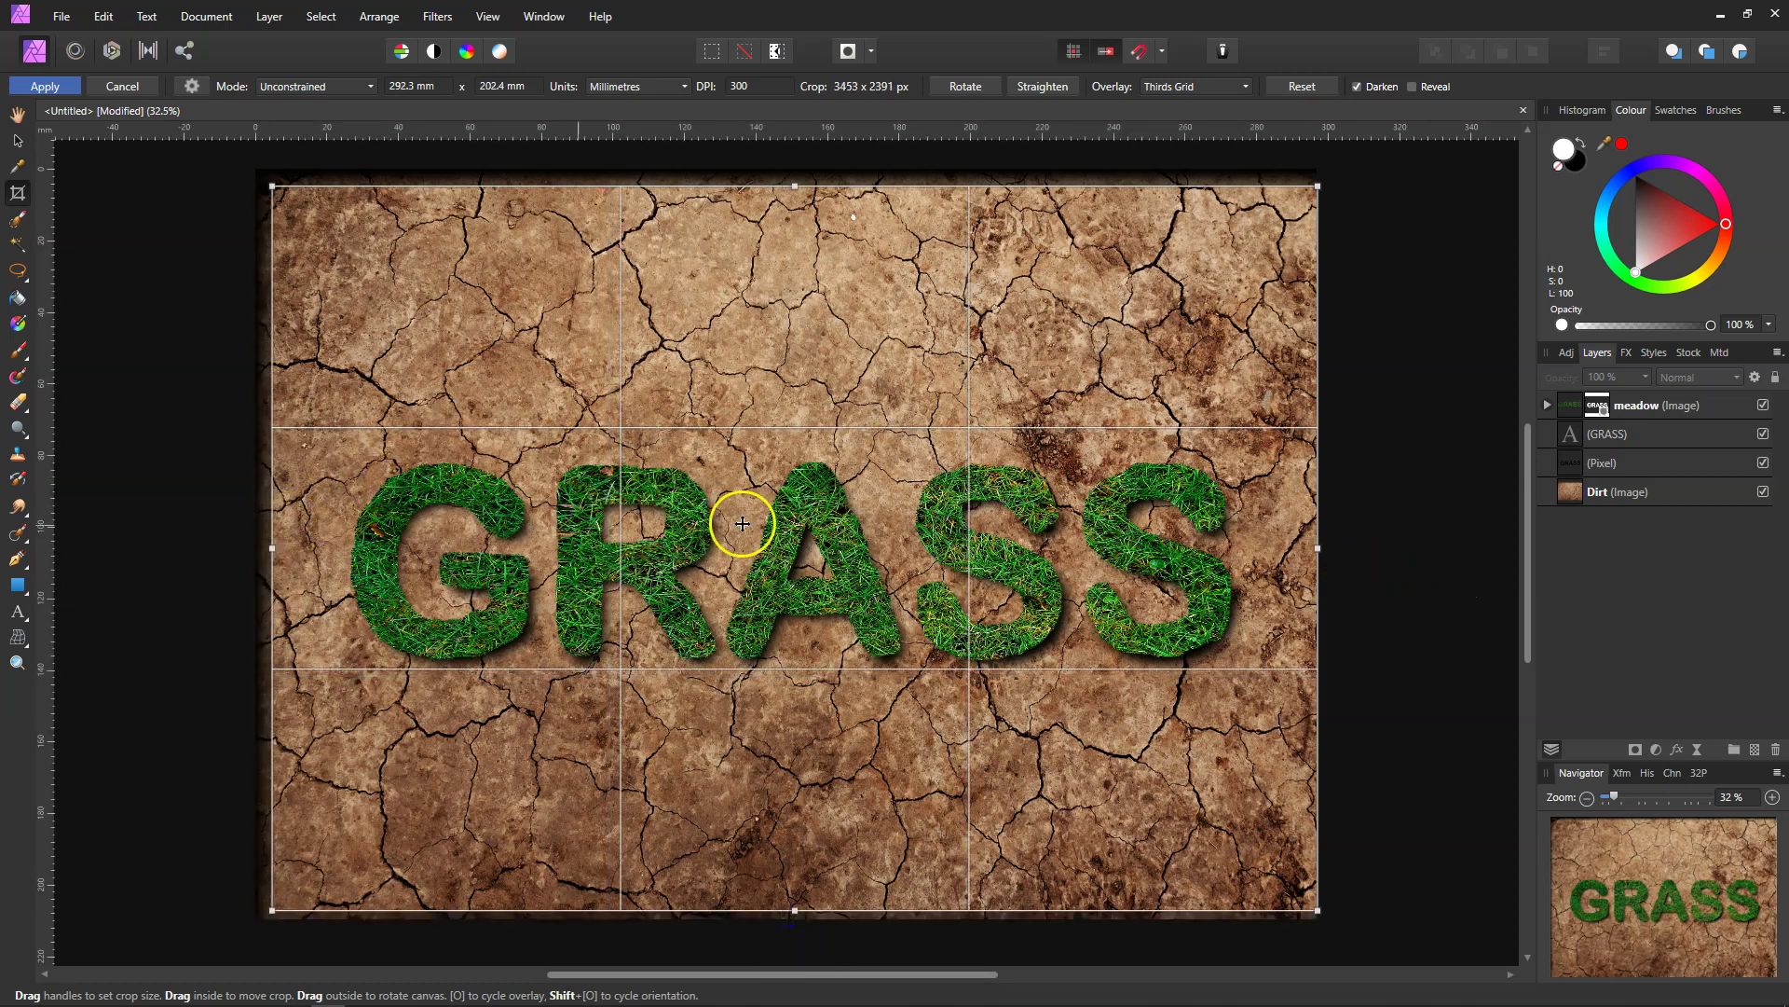
{"action": "left_click_drag", "start_coordinate": [1314, 547], "coordinate": [1310, 548]}
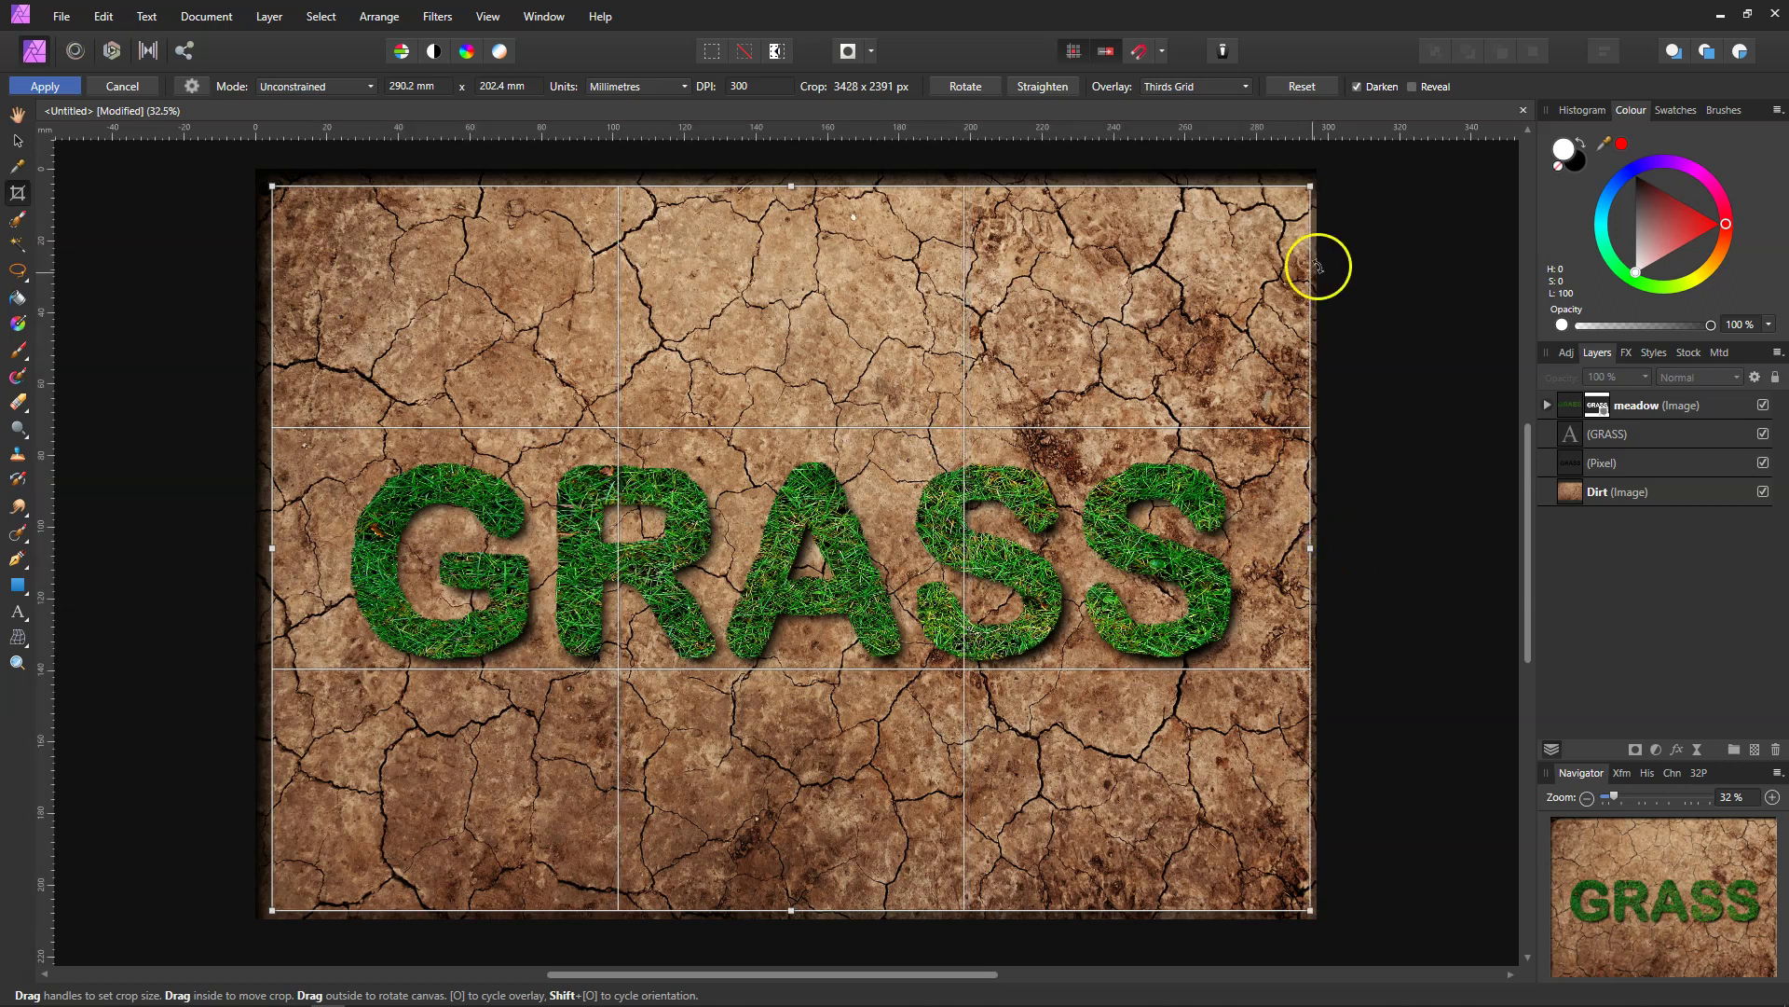
{"action": "left_click", "coordinate": [35, 86]}
{"action": "key", "text": "h"}
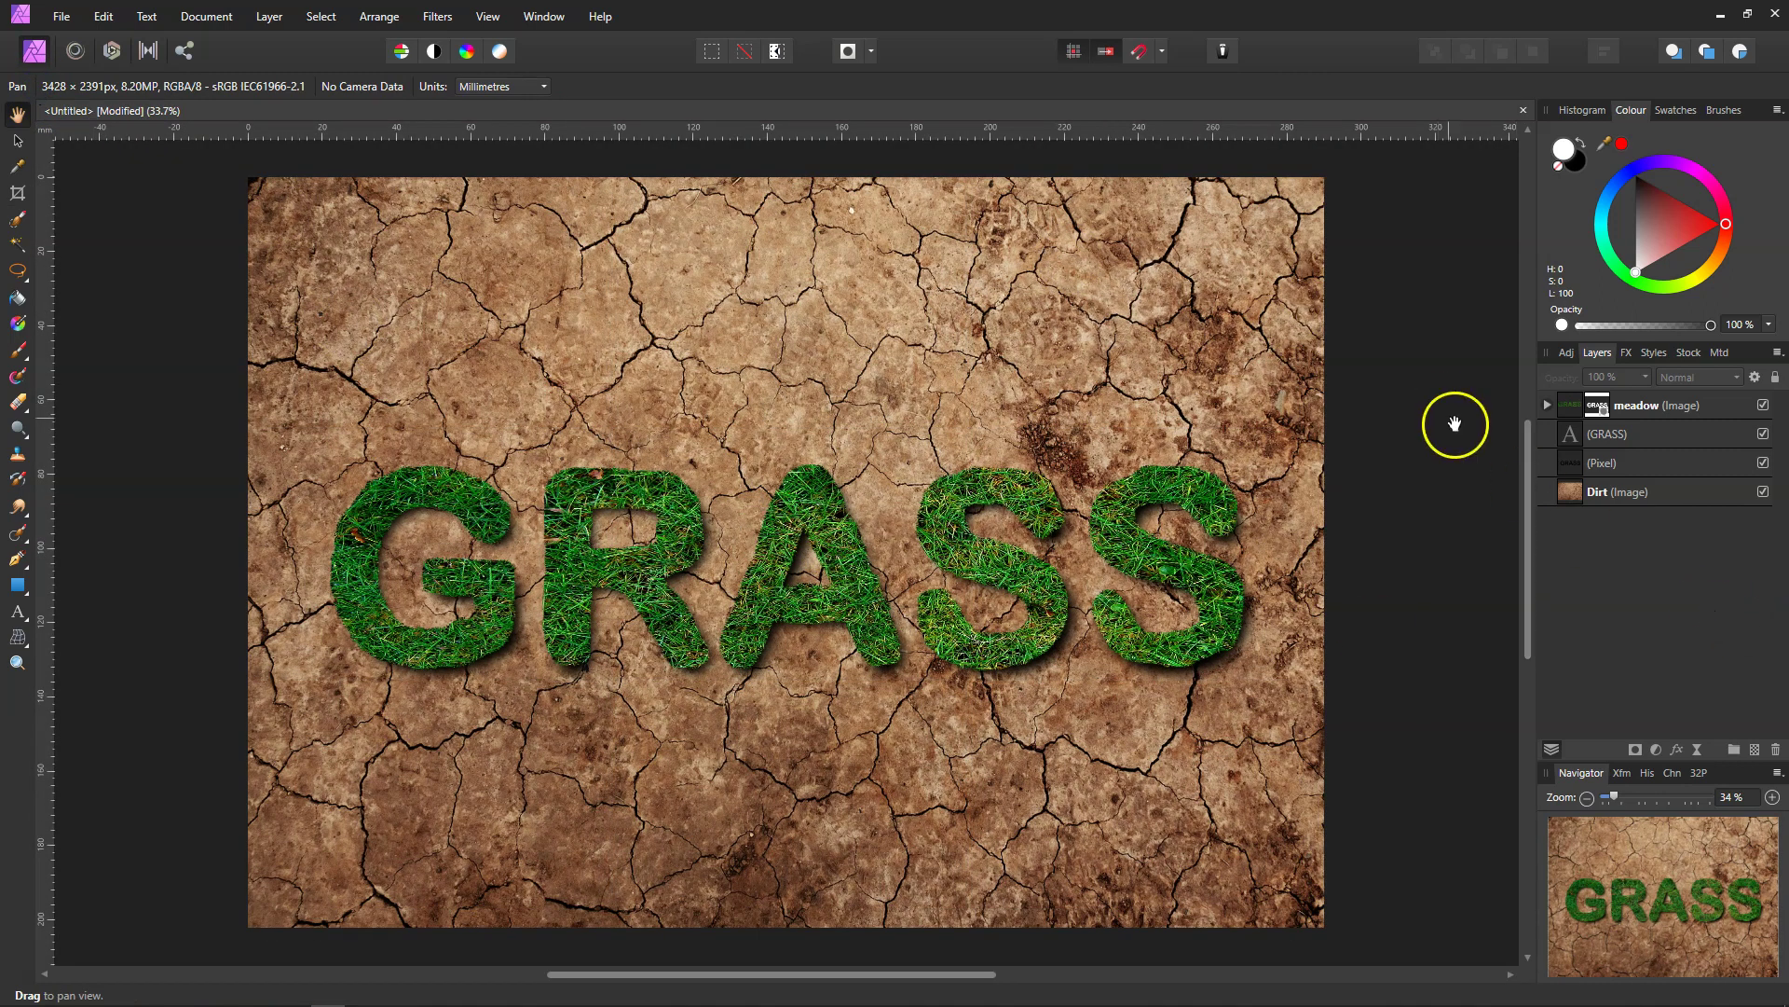